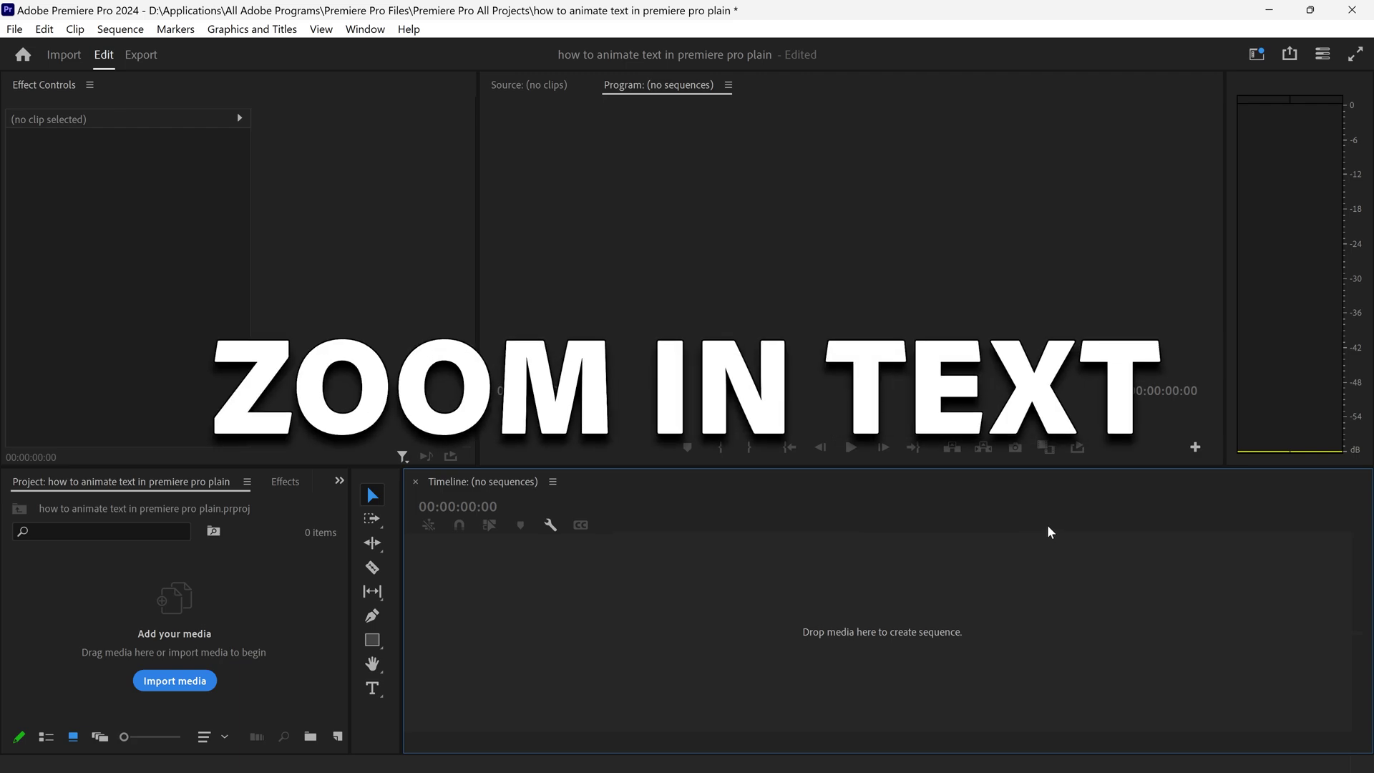
- Create a dark red 3840×2160 'Color Matte' and drag it to the timeline to make a sequence
{"action": "left_click", "coordinate": [348, 735]}
{"action": "left_click", "coordinate": [381, 675]}
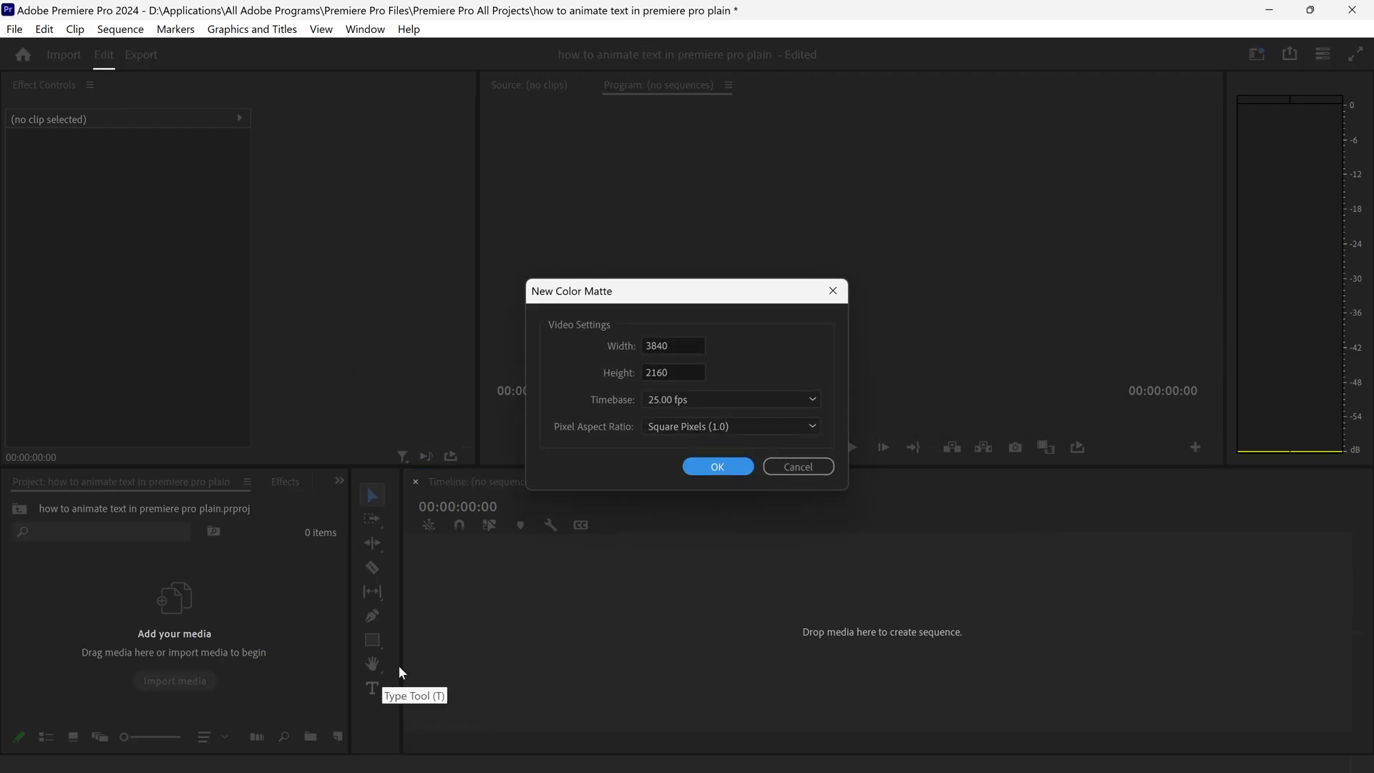
{"action": "left_click", "coordinate": [717, 466]}
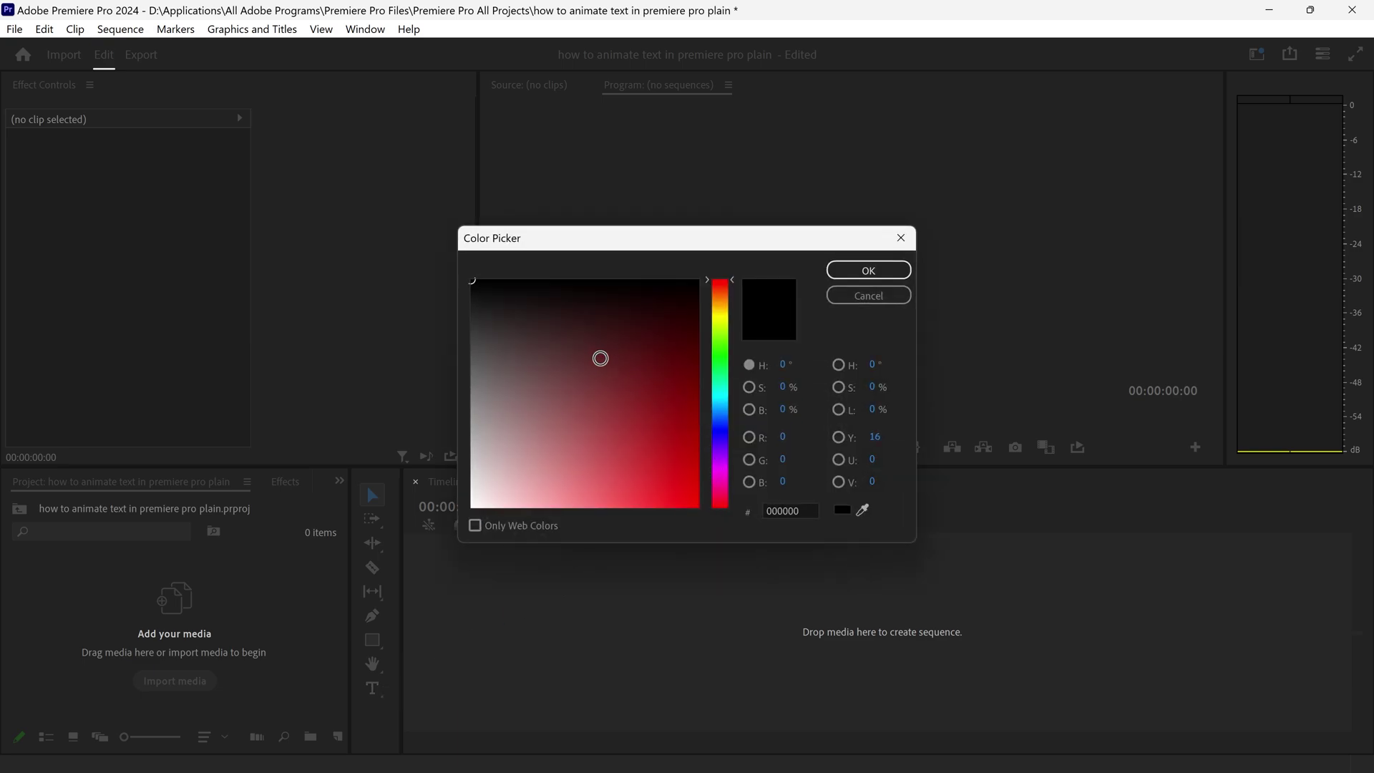
{"action": "left_click", "coordinate": [578, 341]}
{"action": "left_click", "coordinate": [868, 271]}
{"action": "left_click", "coordinate": [647, 423]}
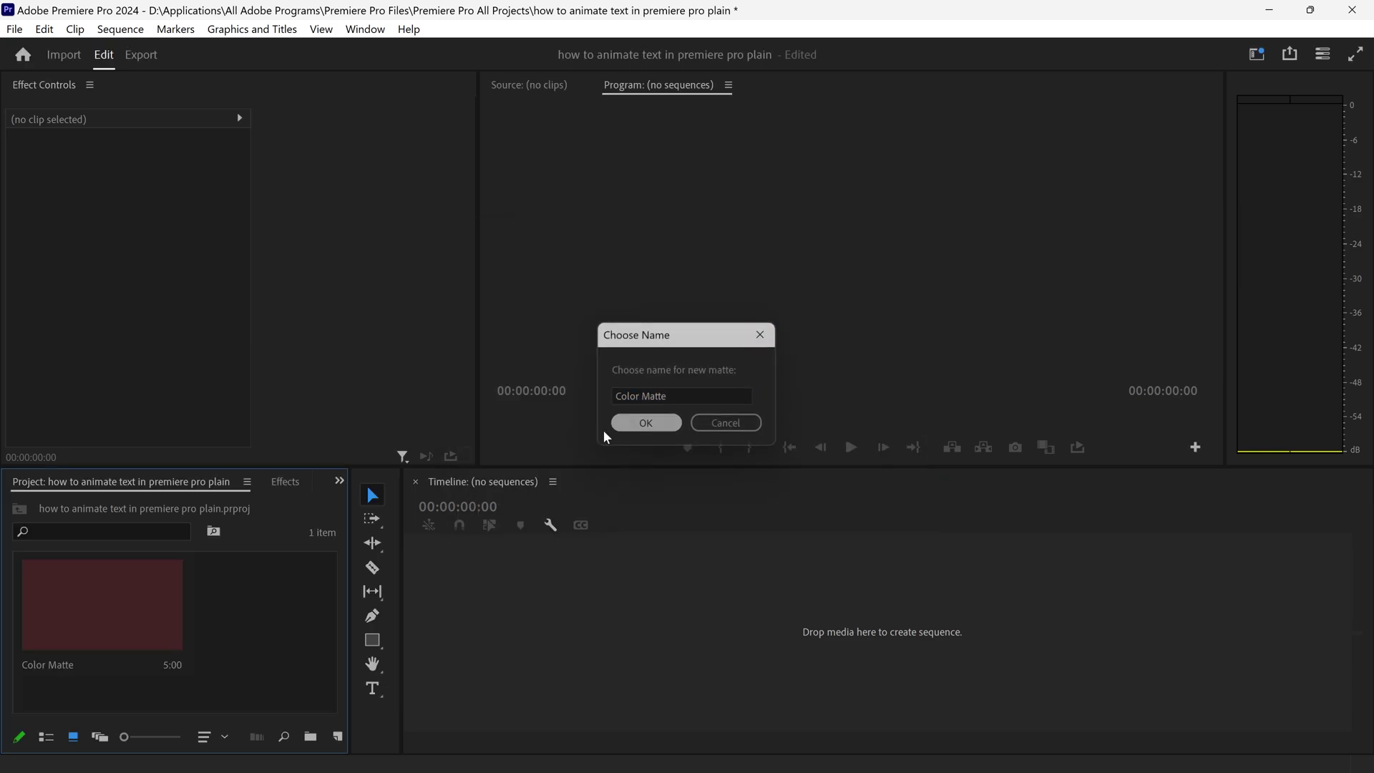
{"action": "left_click_drag", "start_coordinate": [139, 597], "coordinate": [393, 591]}
{"action": "left_click_drag", "start_coordinate": [500, 618], "coordinate": [590, 608]}
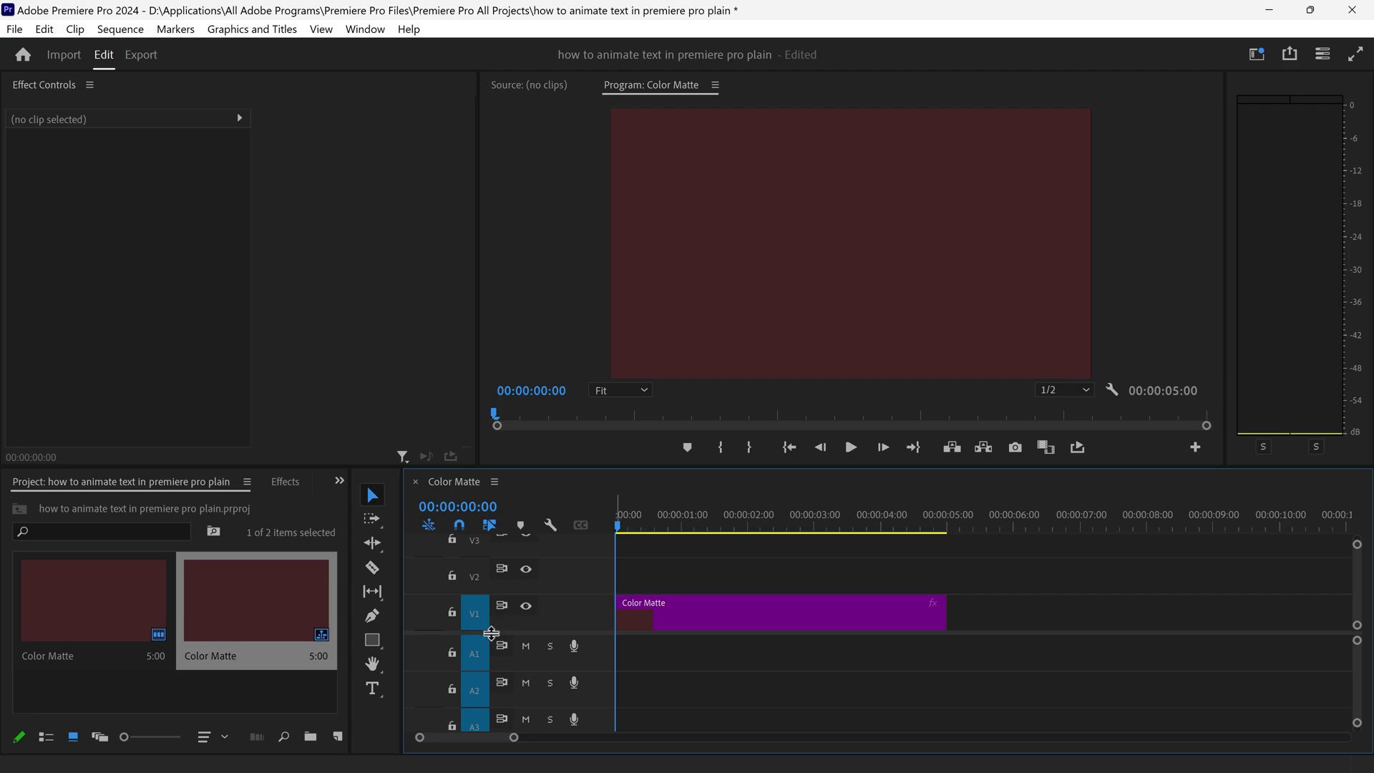
- Add a text box on the matte containing 'ZOOM IN TEXT'
{"action": "left_click", "coordinate": [377, 690]}
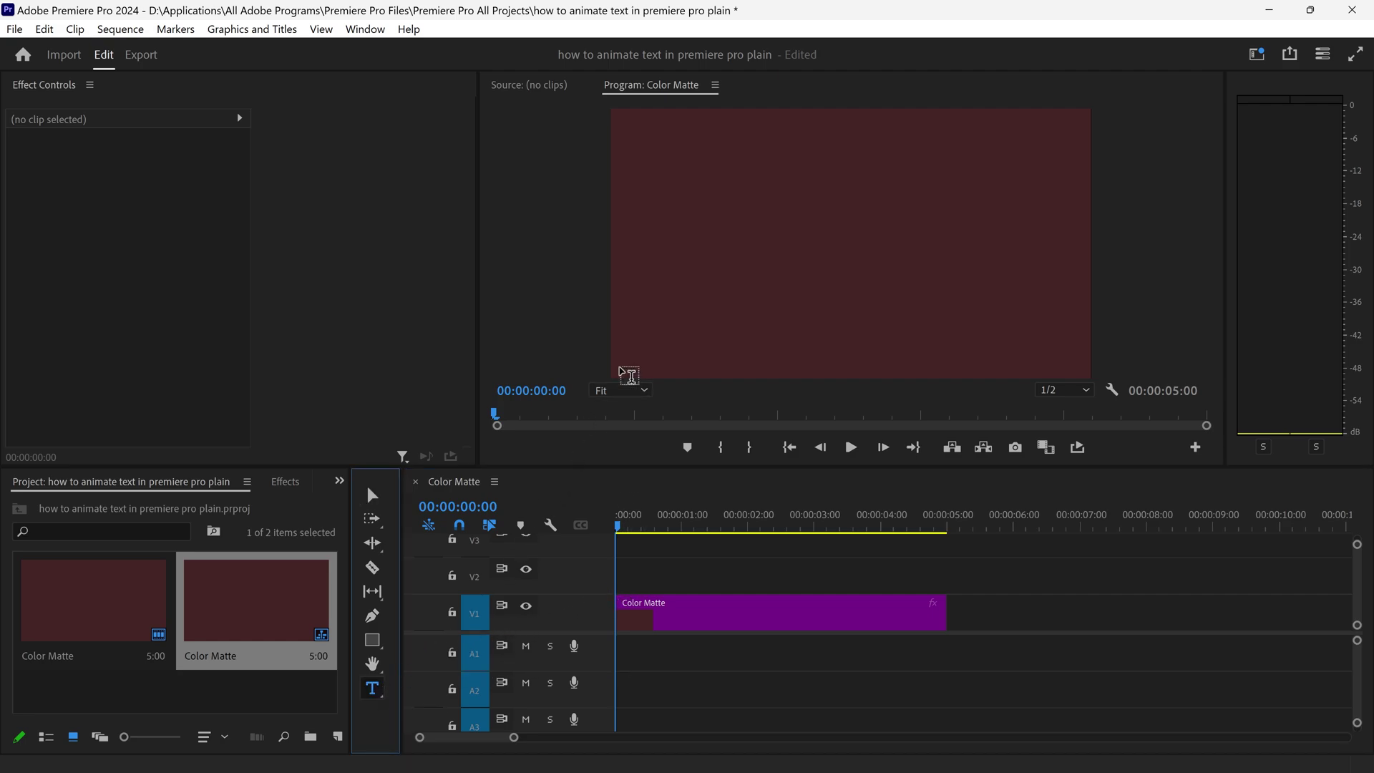
{"action": "left_click", "coordinate": [671, 228]}
{"action": "type", "text": "ZOOM IN TEXT"}
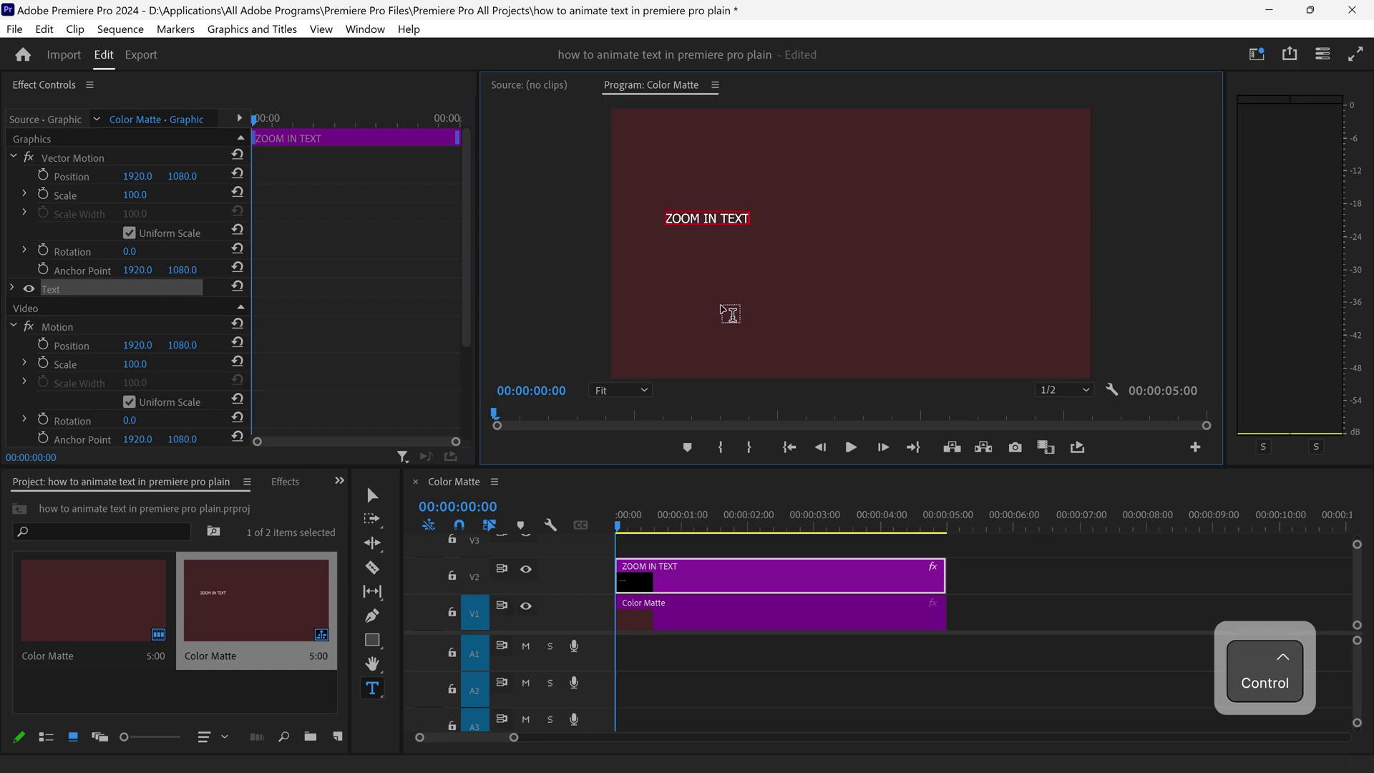
- Enlarge the title text to size 400 and set its font to Adobe Clean Black
{"action": "key", "text": "ctrl+a"}
{"action": "left_click", "coordinate": [13, 288]}
{"action": "left_click_drag", "start_coordinate": [187, 377], "coordinate": [214, 374]}
{"action": "left_click", "coordinate": [176, 348]}
{"action": "type", "text": "adob"}
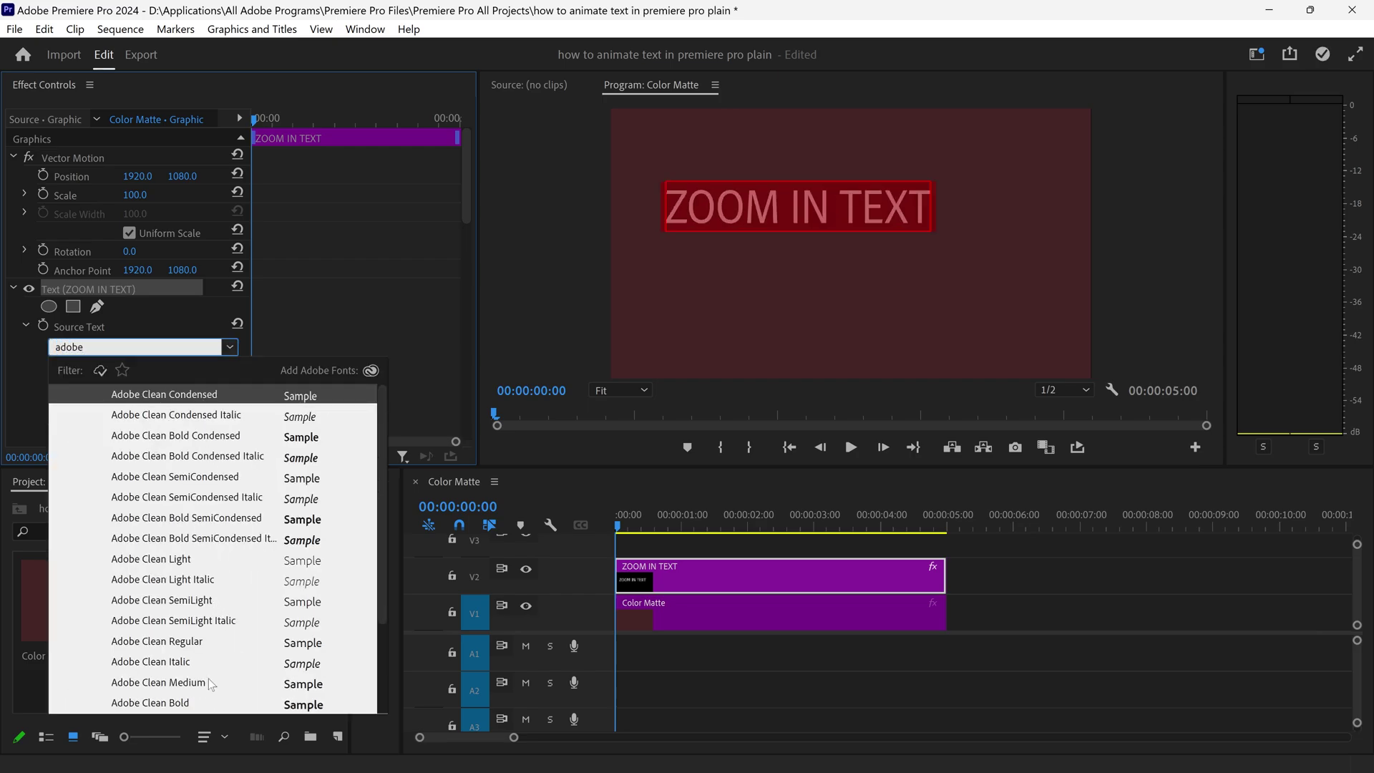
{"action": "scroll", "coordinate": [210, 686], "scroll_direction": "down", "scroll_amount": 3}
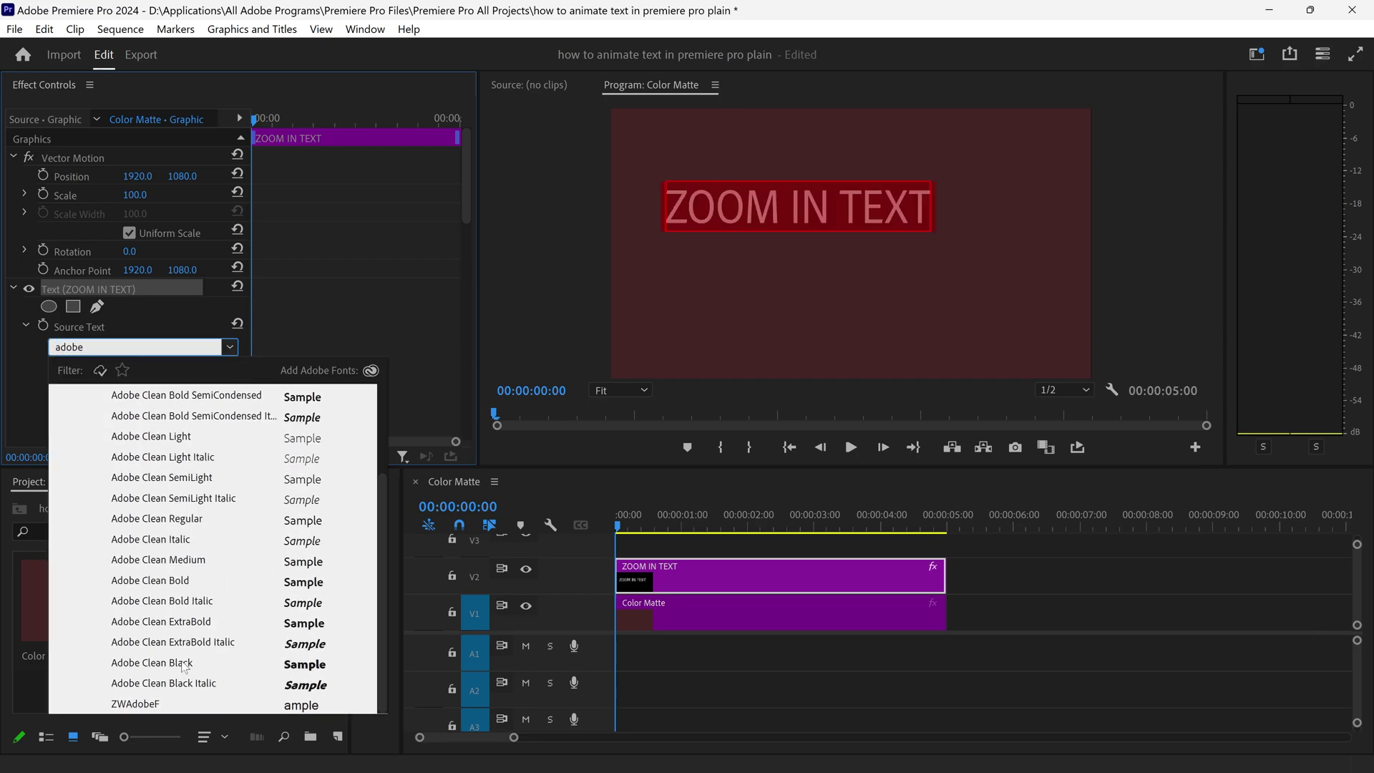
{"action": "left_click", "coordinate": [184, 672]}
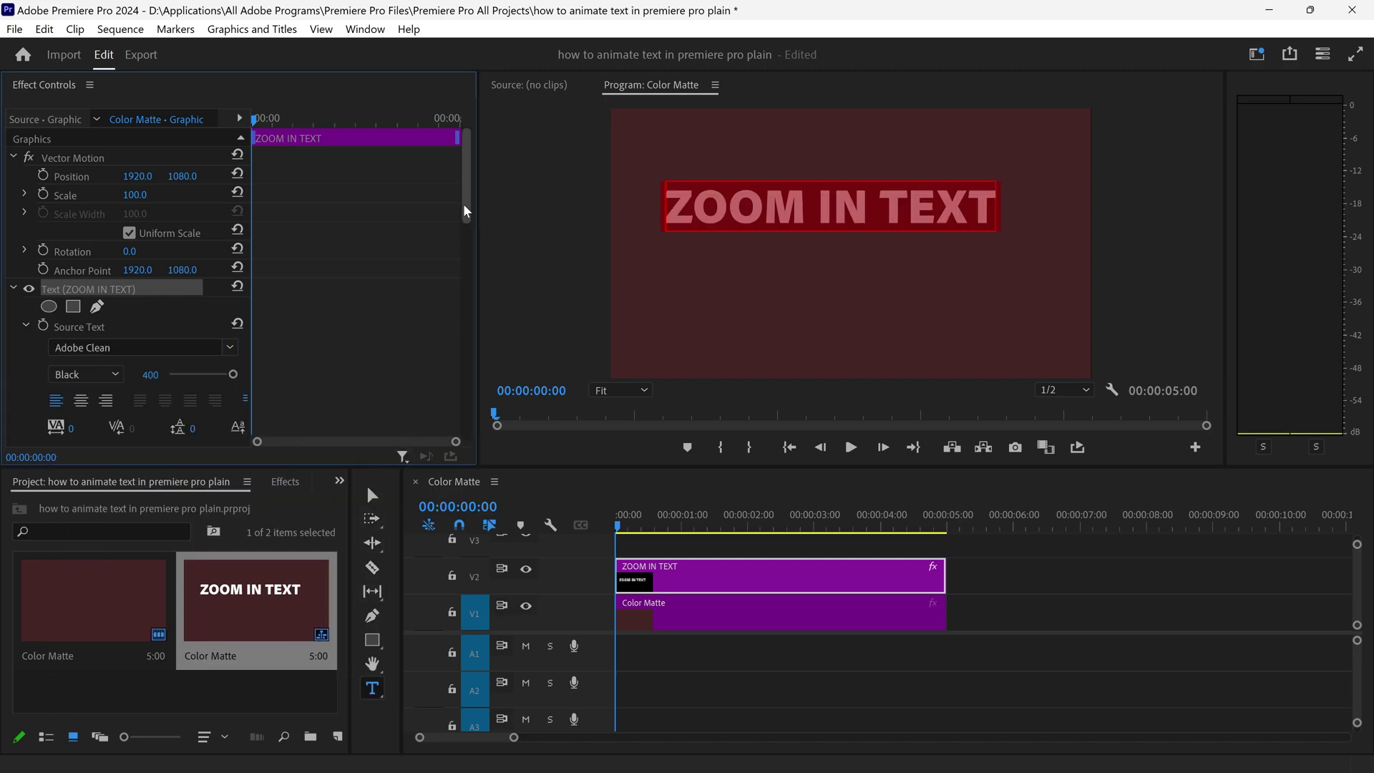
{"action": "left_click_drag", "start_coordinate": [465, 209], "coordinate": [462, 292]}
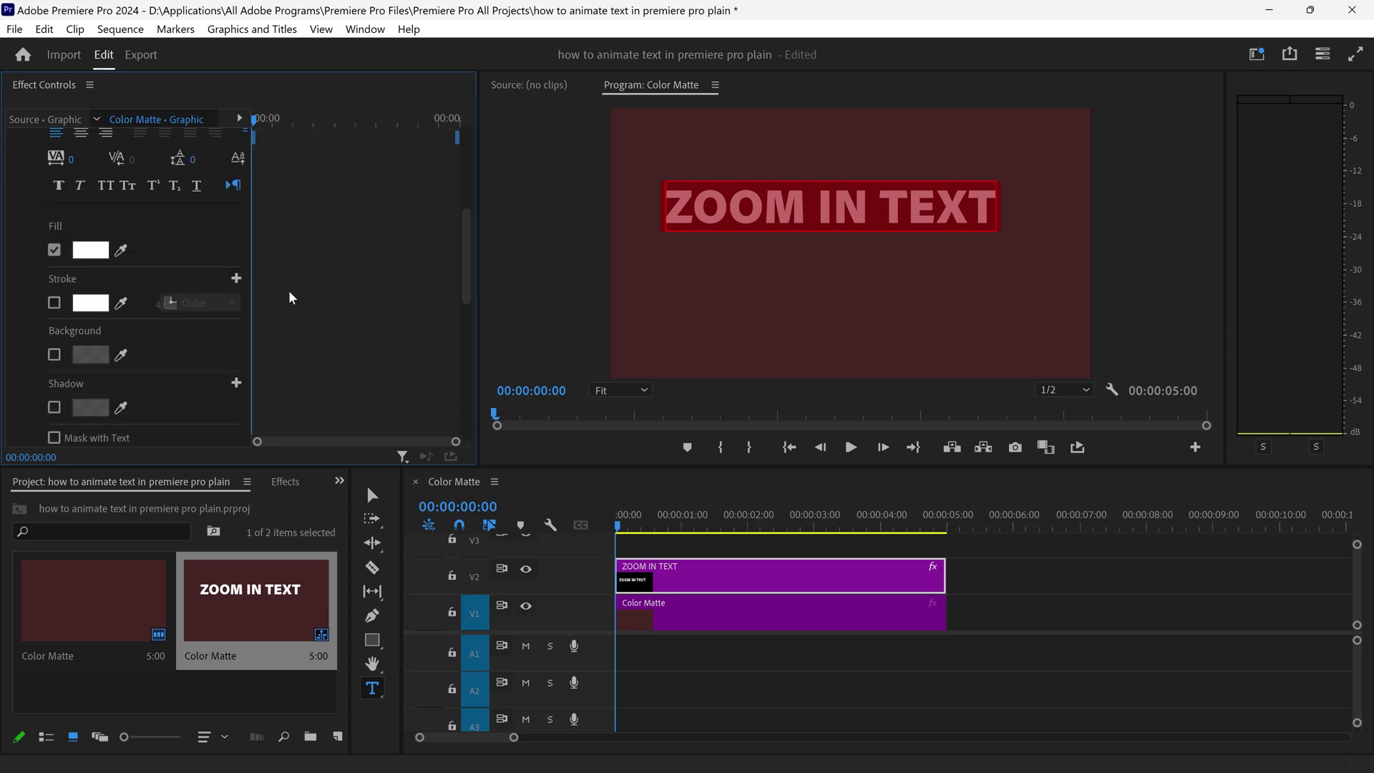
- Turn on a black outer stroke around the title
{"action": "left_click", "coordinate": [54, 303]}
{"action": "left_click", "coordinate": [90, 303]}
{"action": "left_click", "coordinate": [479, 291]}
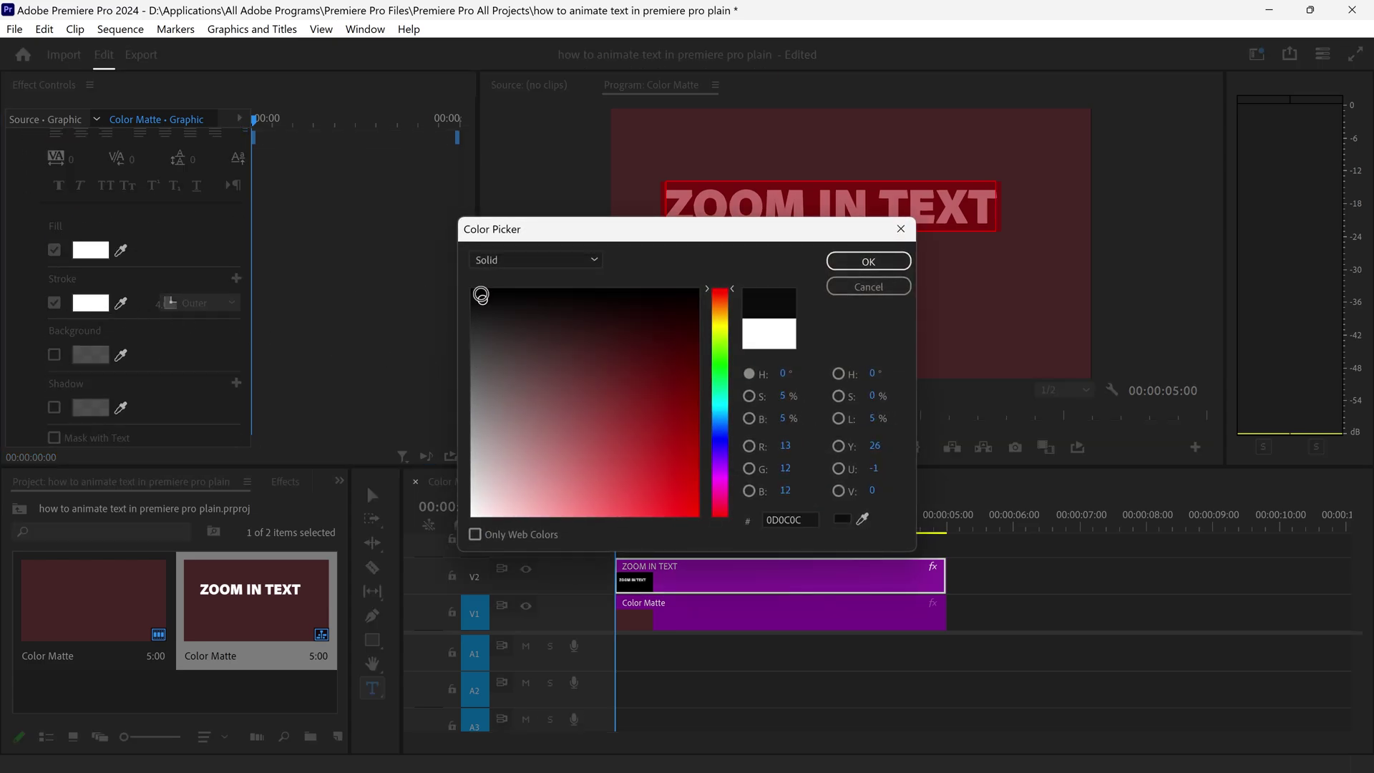
{"action": "left_click", "coordinate": [868, 261]}
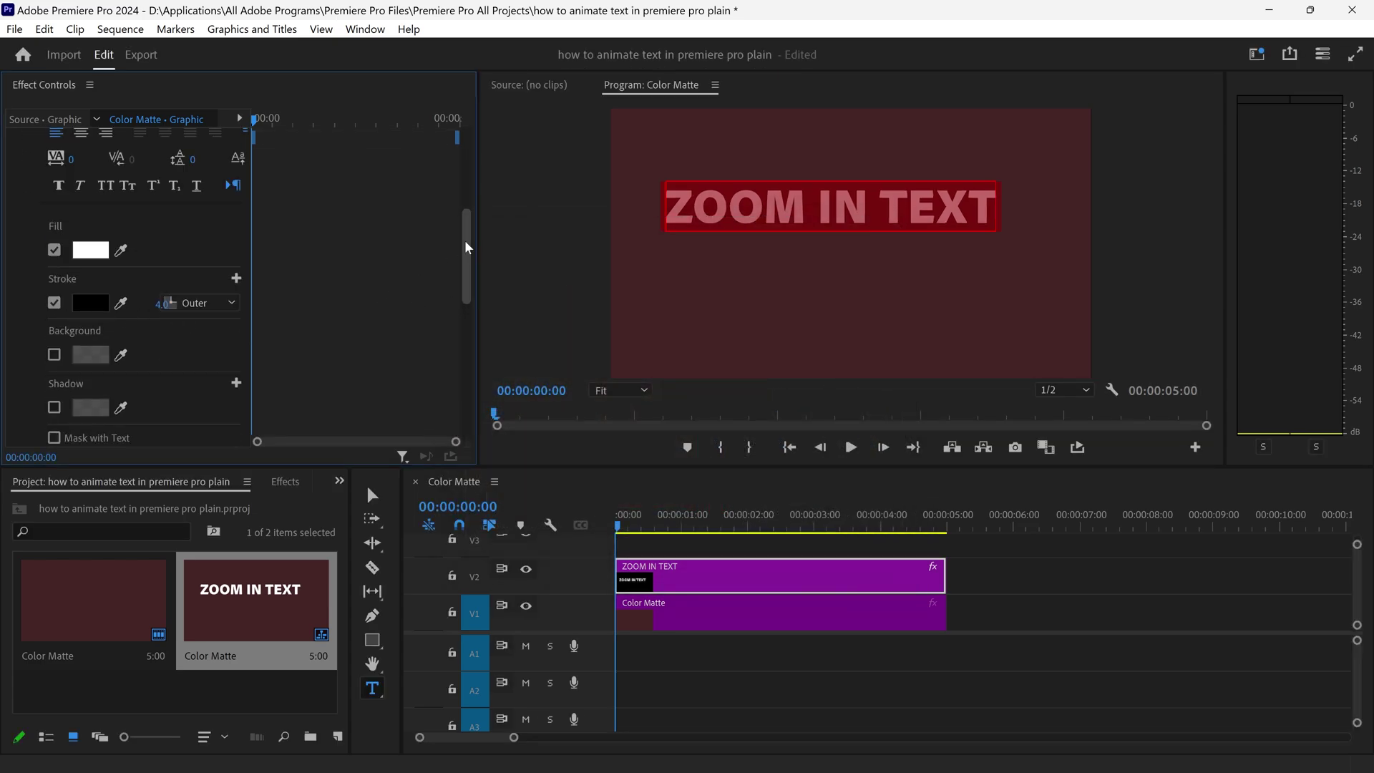
{"action": "left_click_drag", "start_coordinate": [467, 248], "coordinate": [467, 276]}
- Add a black shadow with higher opacity, distance 25.8, blur 83 and a 180° angle
{"action": "left_click", "coordinate": [54, 313]}
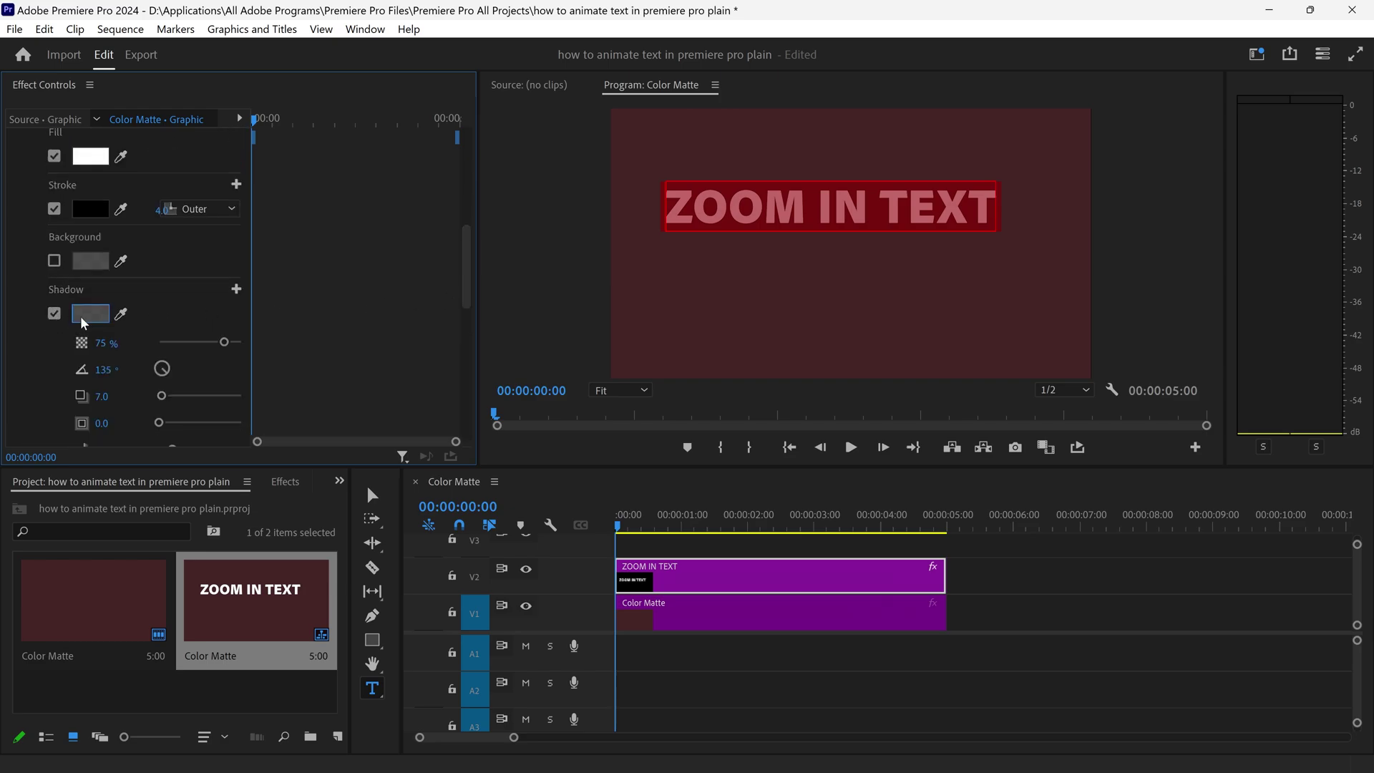
{"action": "left_click", "coordinate": [84, 320]}
{"action": "left_click", "coordinate": [472, 290]}
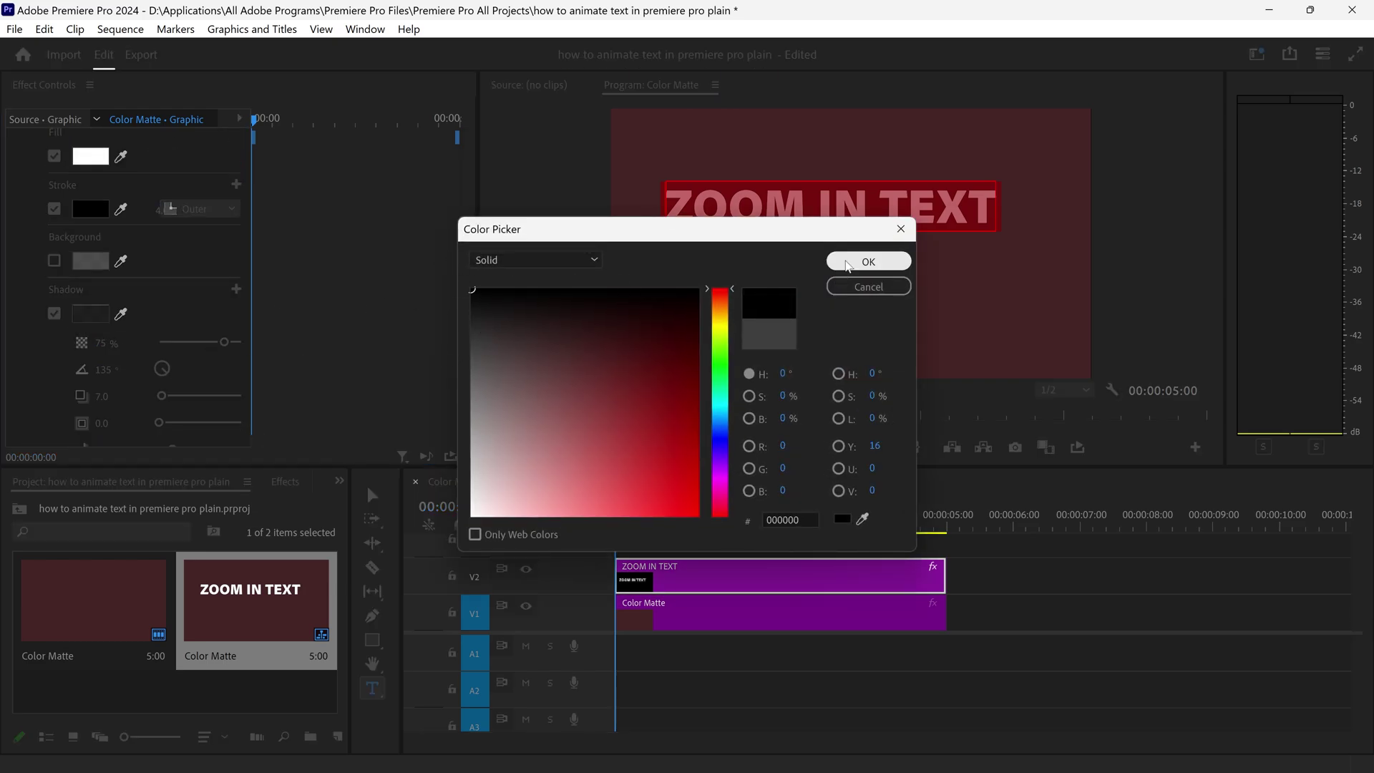
{"action": "left_click", "coordinate": [846, 262]}
{"action": "left_click_drag", "start_coordinate": [222, 343], "coordinate": [254, 344]}
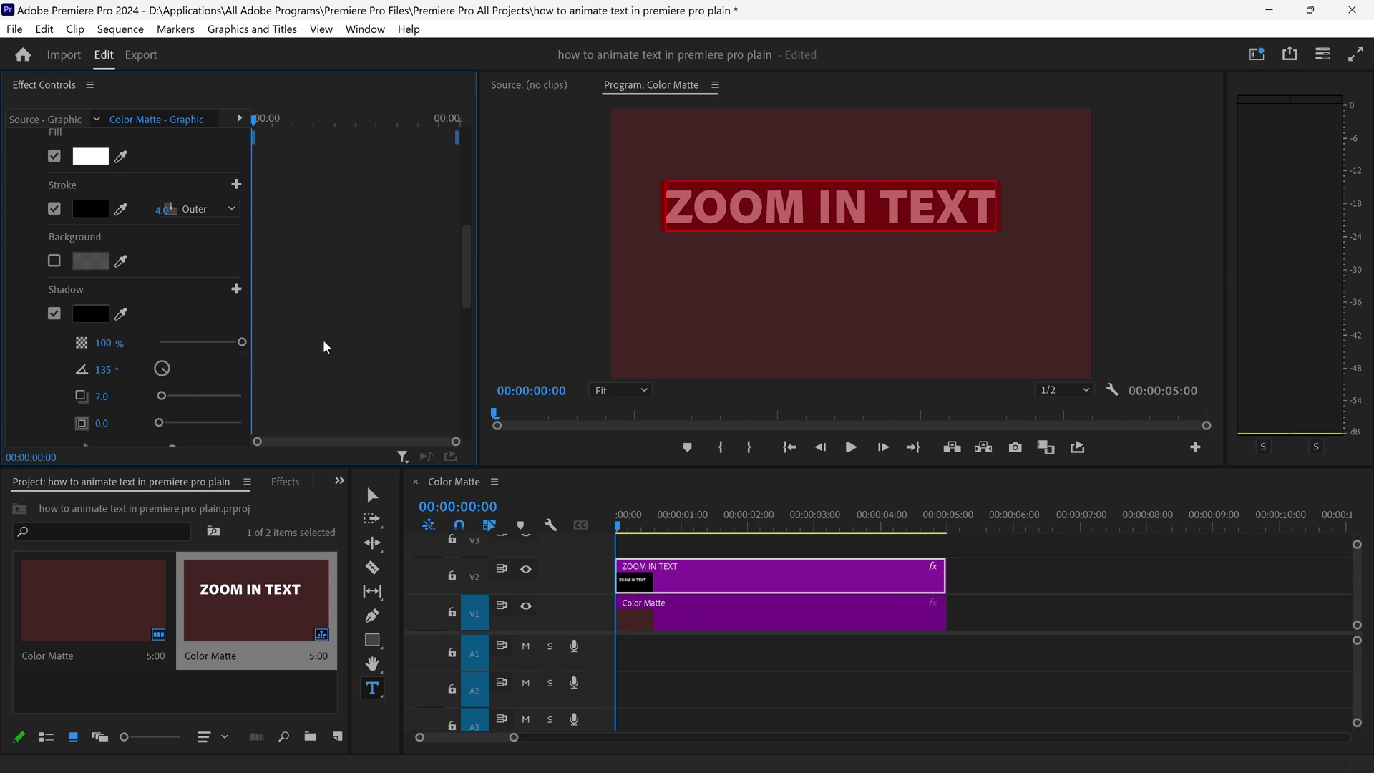
{"action": "scroll", "coordinate": [337, 342], "scroll_direction": "down", "scroll_amount": 2}
{"action": "left_click_drag", "start_coordinate": [174, 393], "coordinate": [173, 343]}
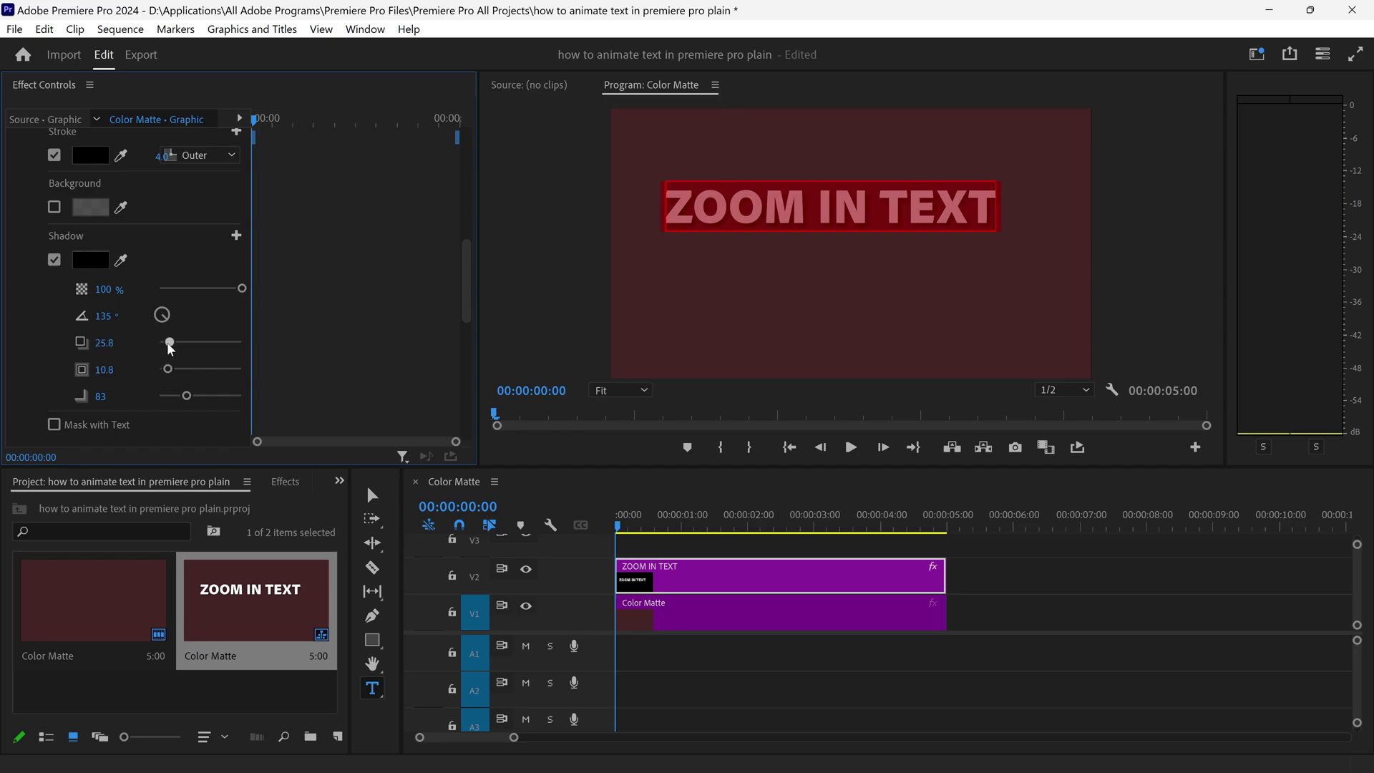
{"action": "left_click", "coordinate": [115, 317]}
{"action": "type", "text": "180"}
{"action": "key", "text": "Return"}
- With the Selection tool, move the ZOOM IN TEXT anchor point to the text box centre, centring it
{"action": "left_click", "coordinate": [787, 213]}
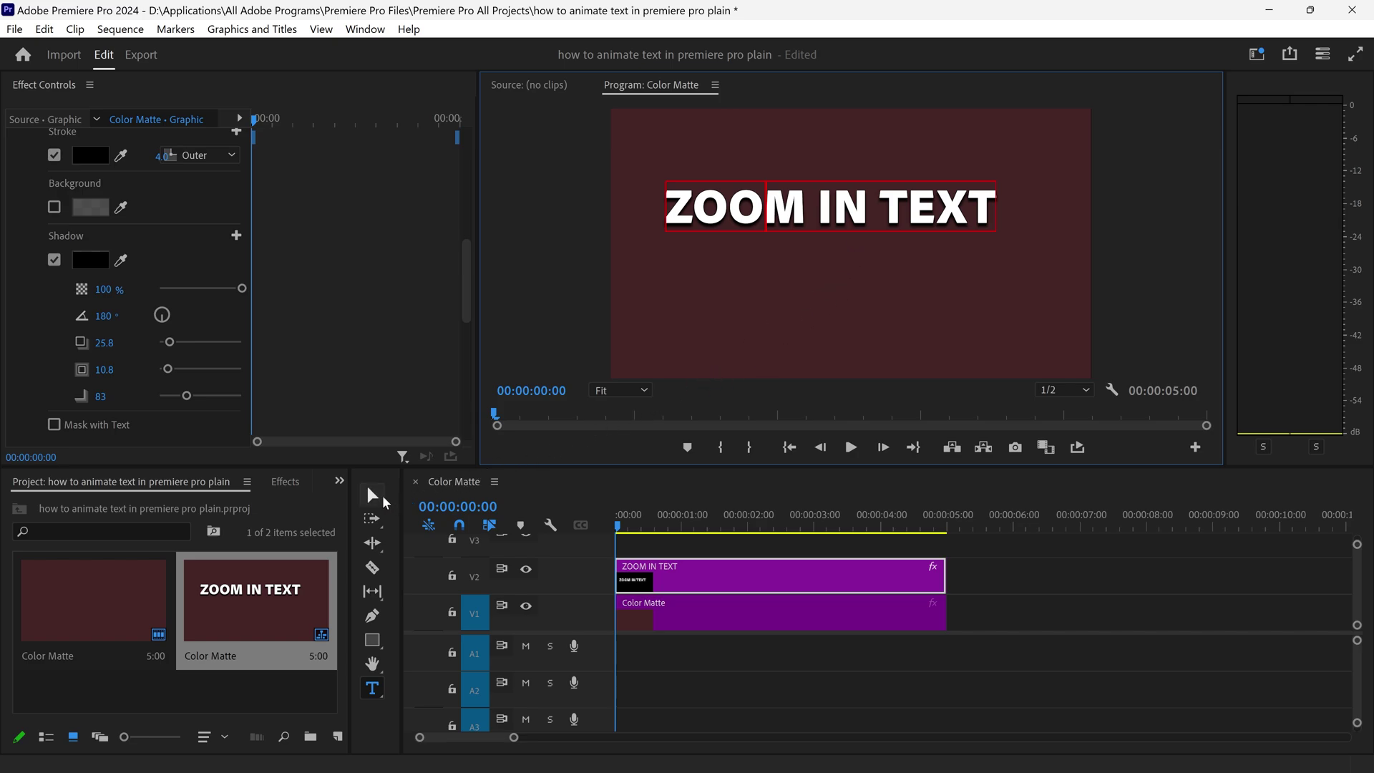
{"action": "left_click", "coordinate": [372, 494]}
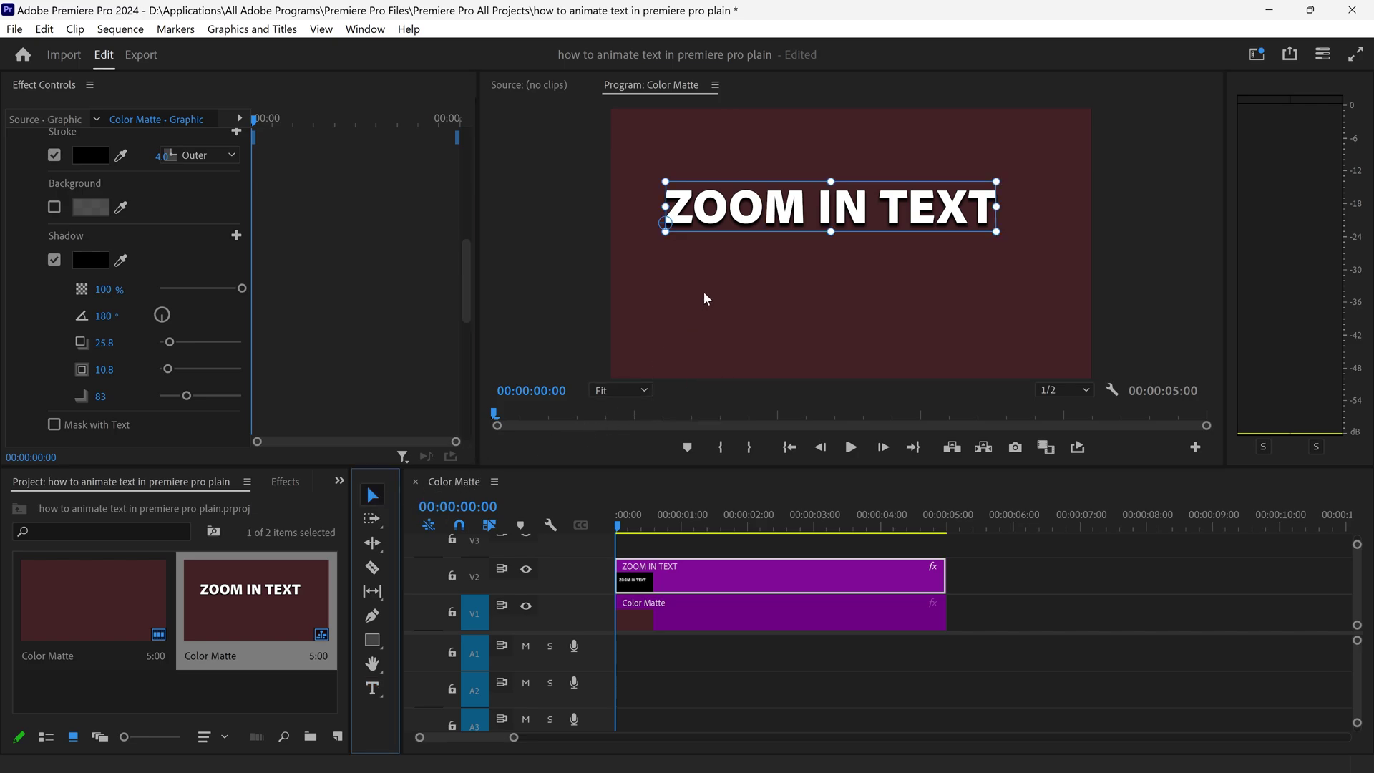
{"action": "key", "text": "ctrl"}
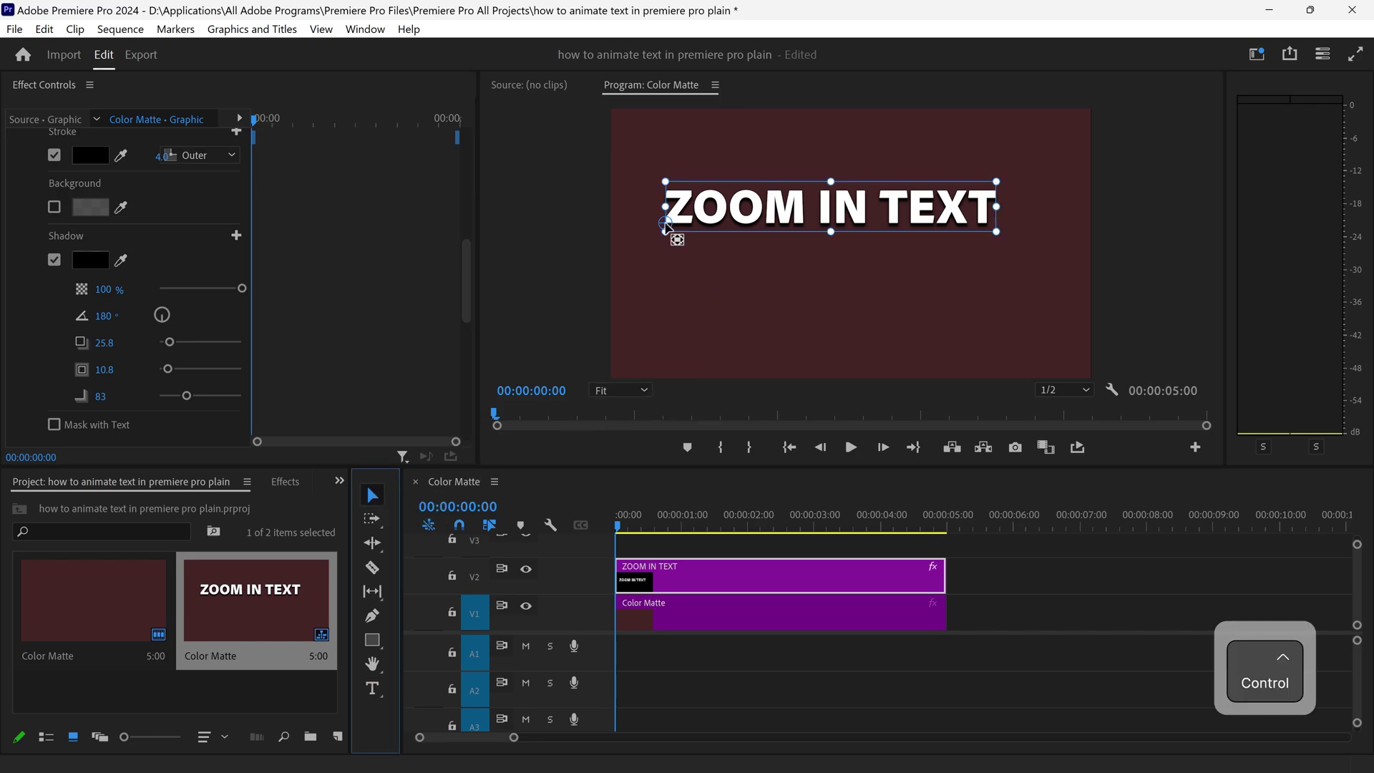
{"action": "left_click_drag", "start_coordinate": [665, 224], "coordinate": [888, 259]}
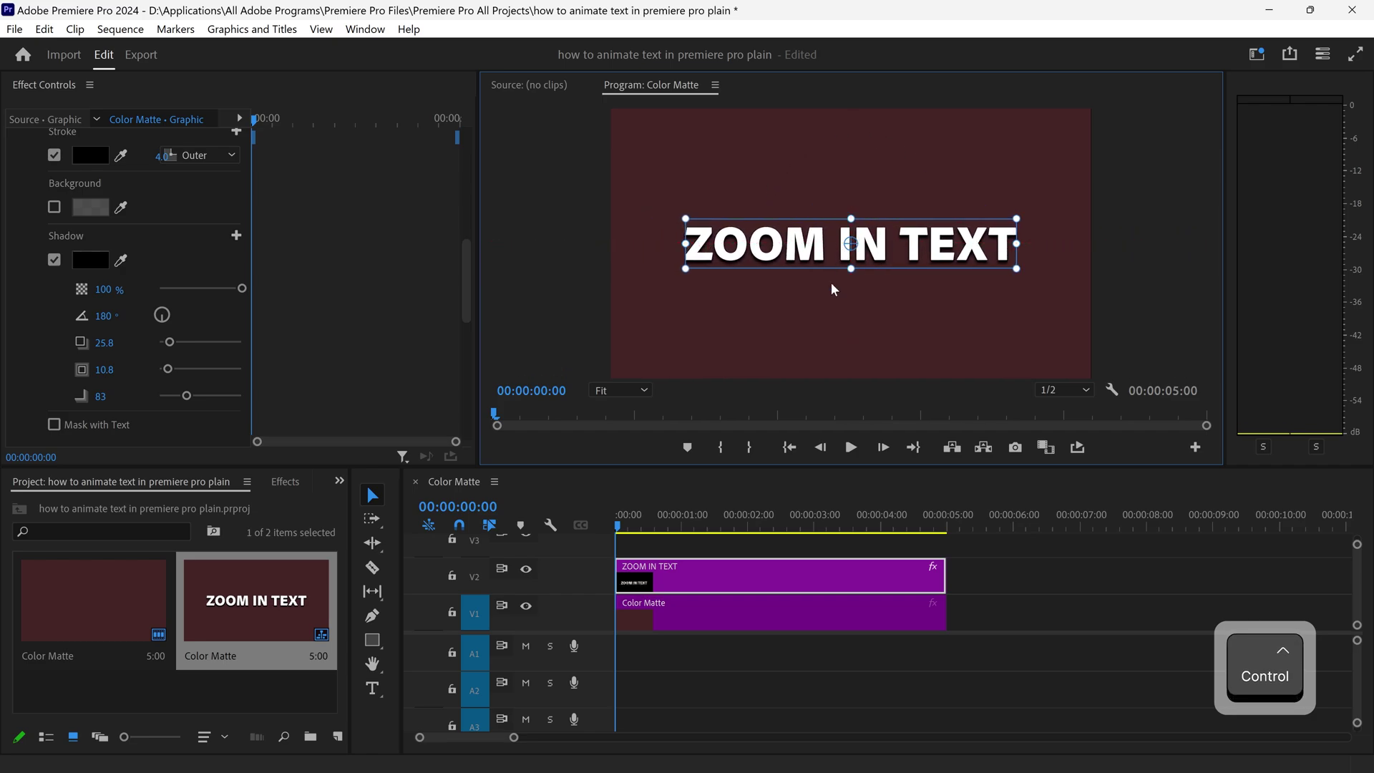
{"action": "left_click", "coordinate": [648, 576]}
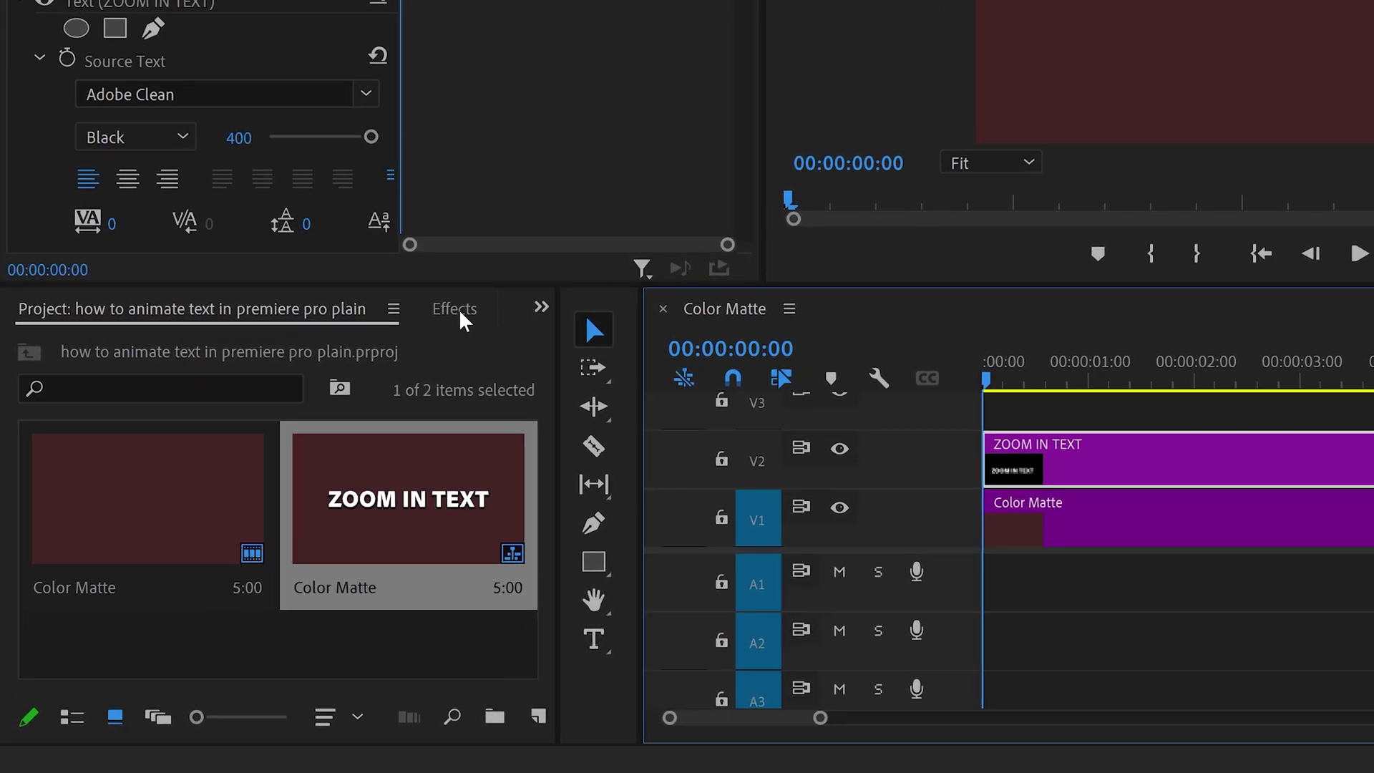
- Search Effects for 'trans' and apply Distort > Transform to the ZOOM IN TEXT clip
{"action": "left_click", "coordinate": [461, 314]}
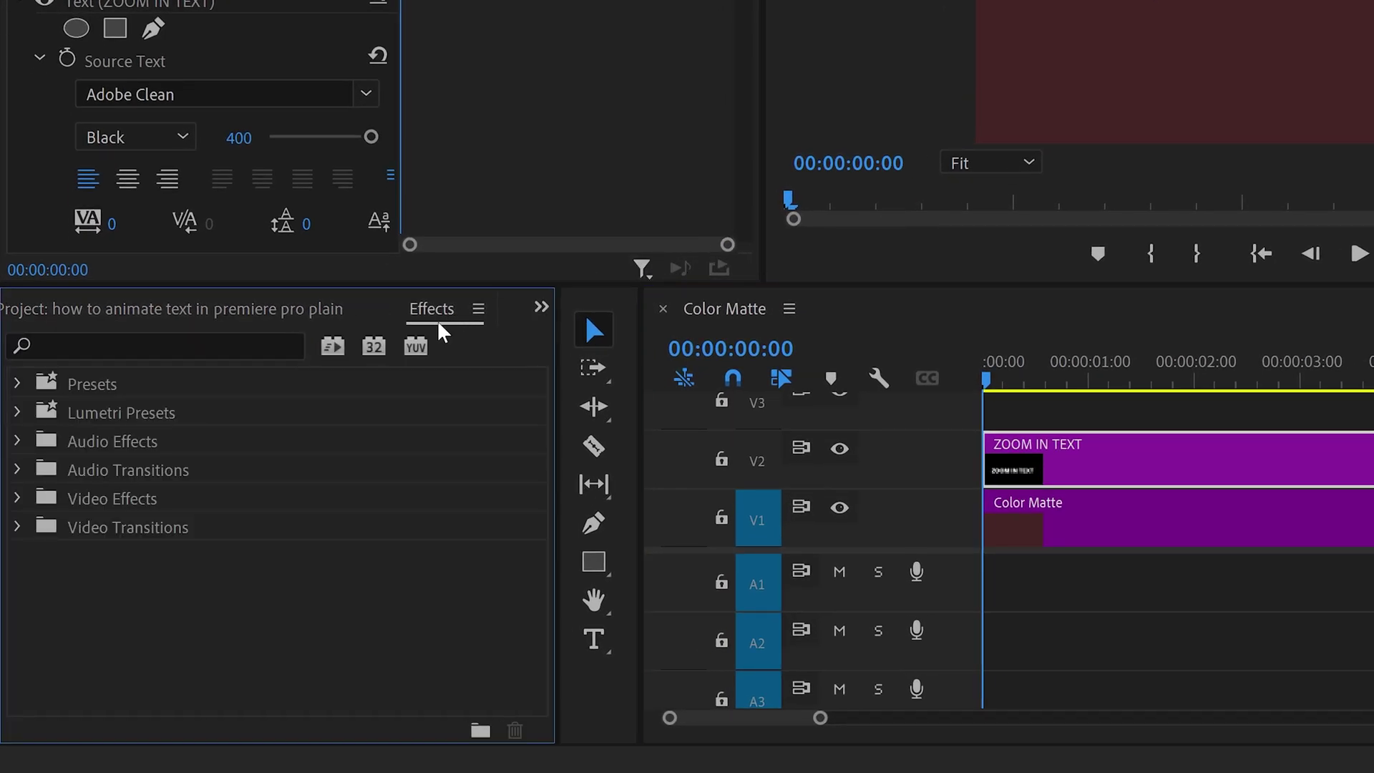
{"action": "left_click", "coordinate": [251, 337]}
{"action": "type", "text": "trans"}
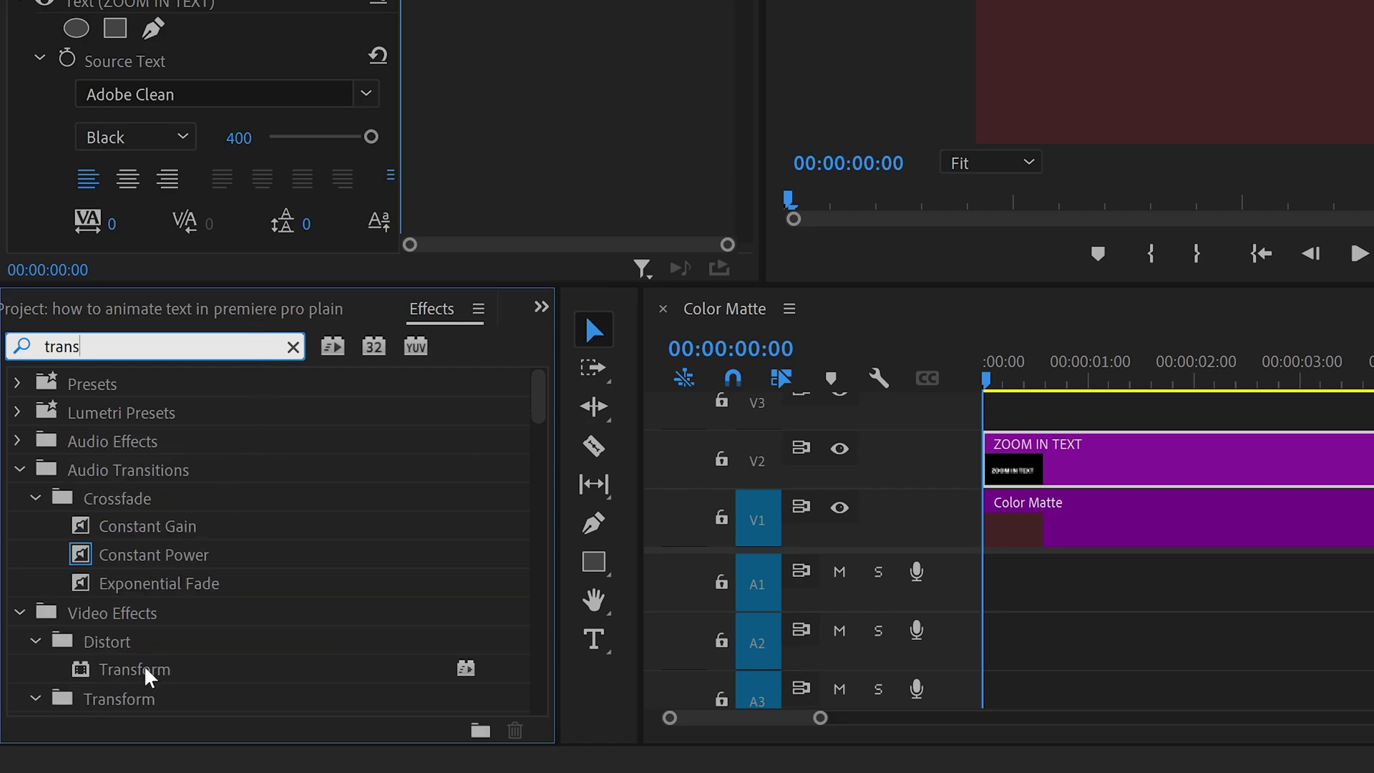
{"action": "left_click_drag", "start_coordinate": [132, 677], "coordinate": [1113, 450]}
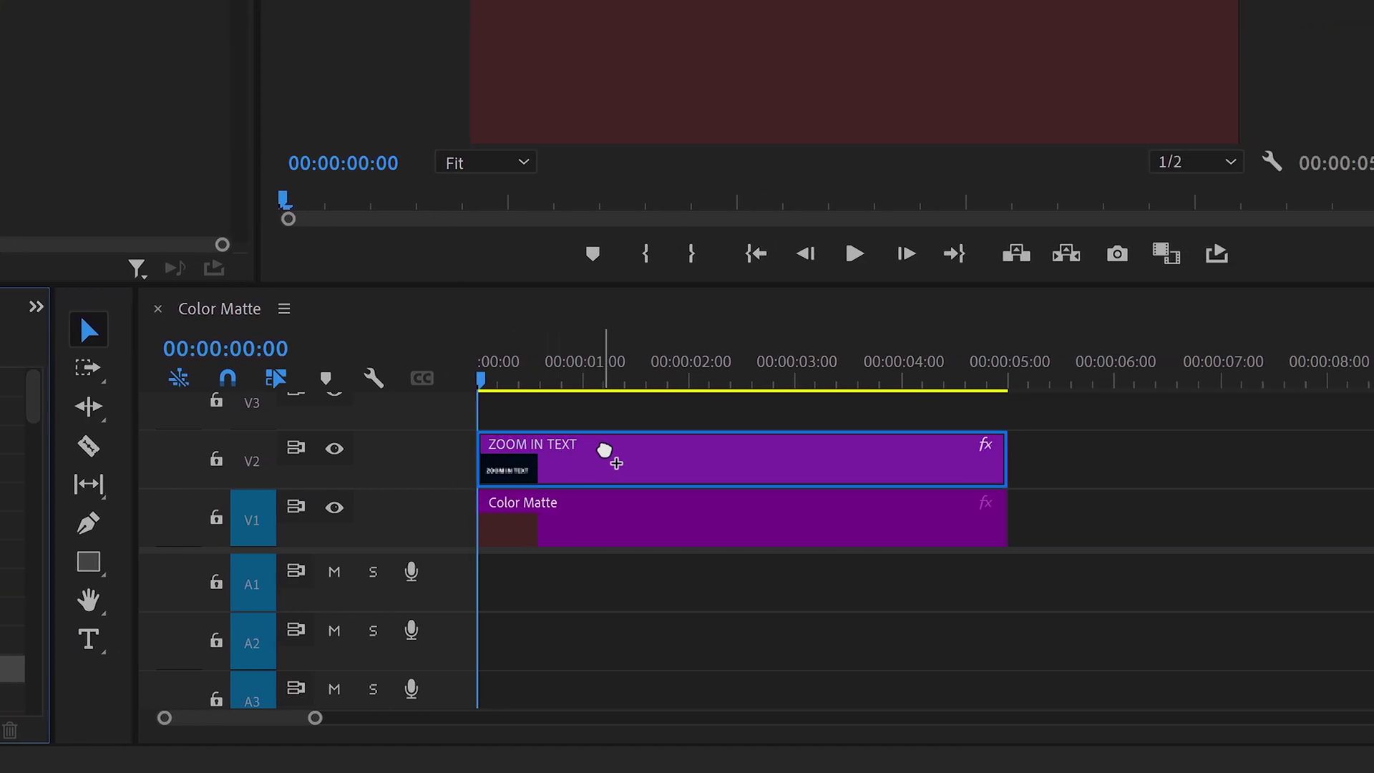
{"action": "left_click_drag", "start_coordinate": [596, 451], "coordinate": [608, 457]}
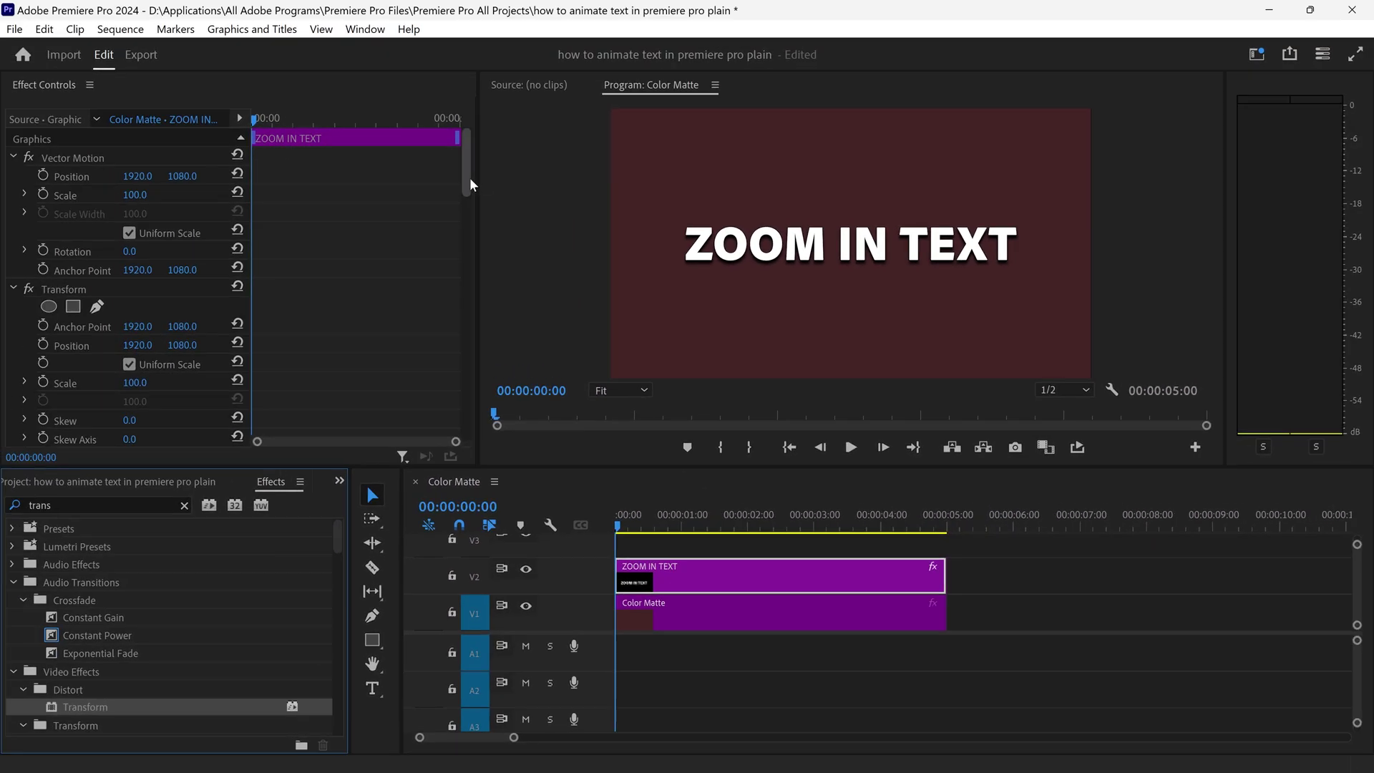
{"action": "left_click_drag", "start_coordinate": [469, 178], "coordinate": [470, 247]}
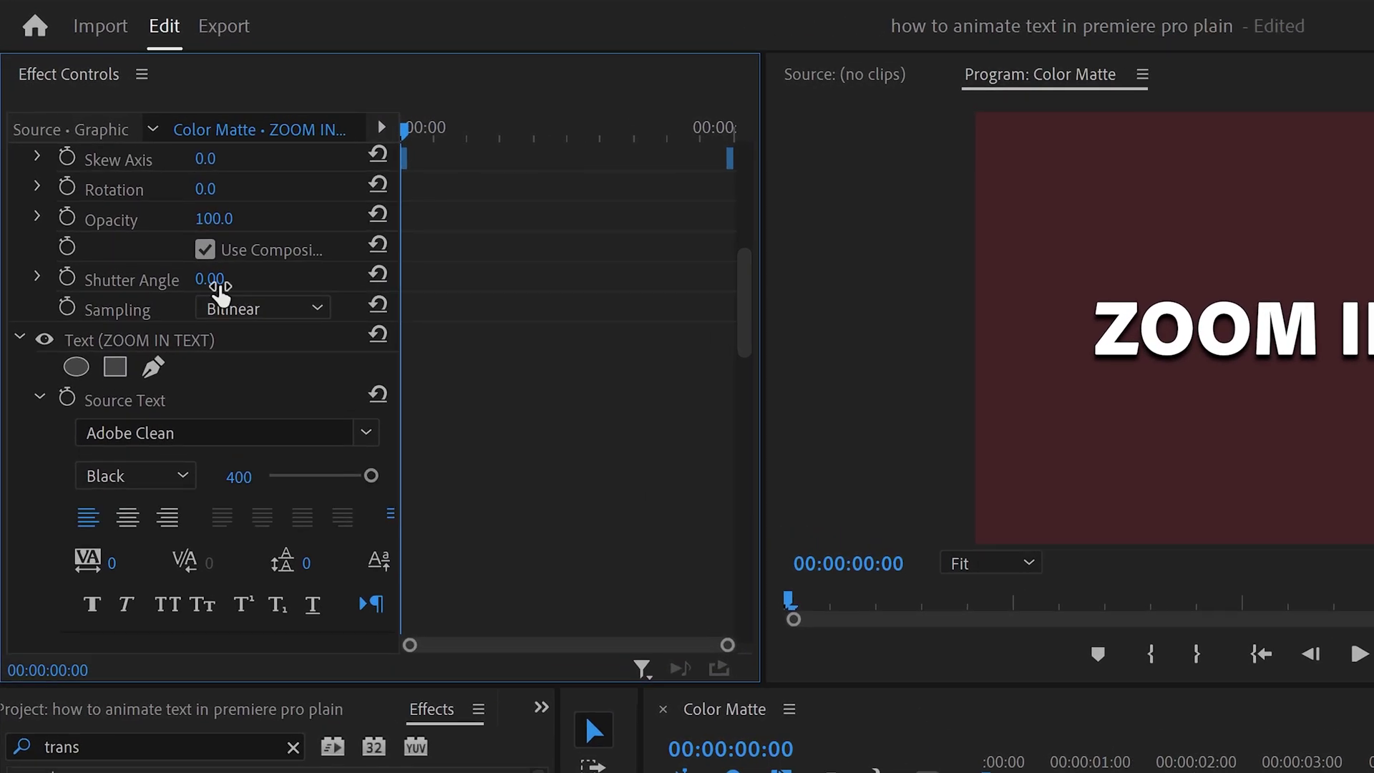
- Set Transform's Shutter Angle to 360, untick Use Composition's Shutter Angle, and go to 00:00:00:13
{"action": "left_click", "coordinate": [219, 286]}
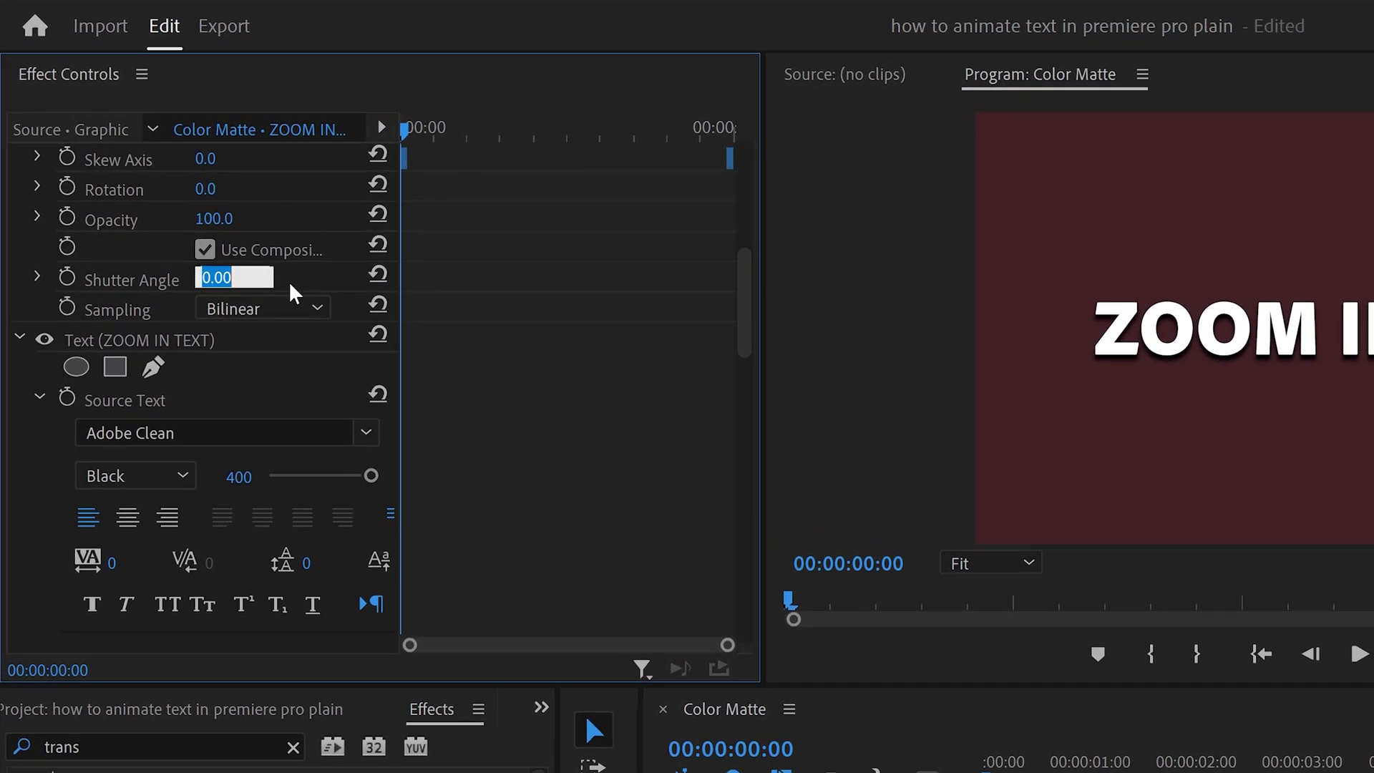
{"action": "type", "text": "360"}
{"action": "key", "text": "Return"}
{"action": "left_click", "coordinate": [218, 247]}
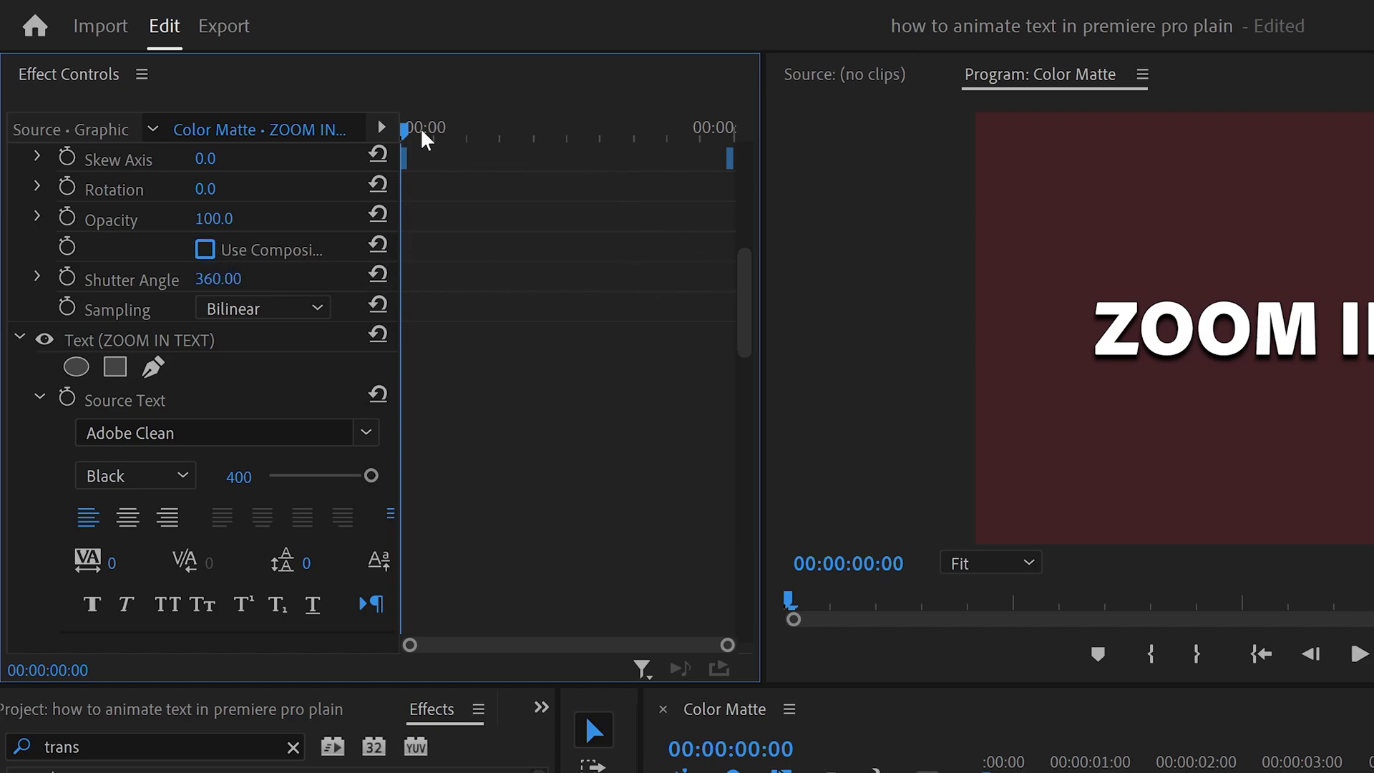
{"action": "left_click_drag", "start_coordinate": [438, 136], "coordinate": [440, 137]}
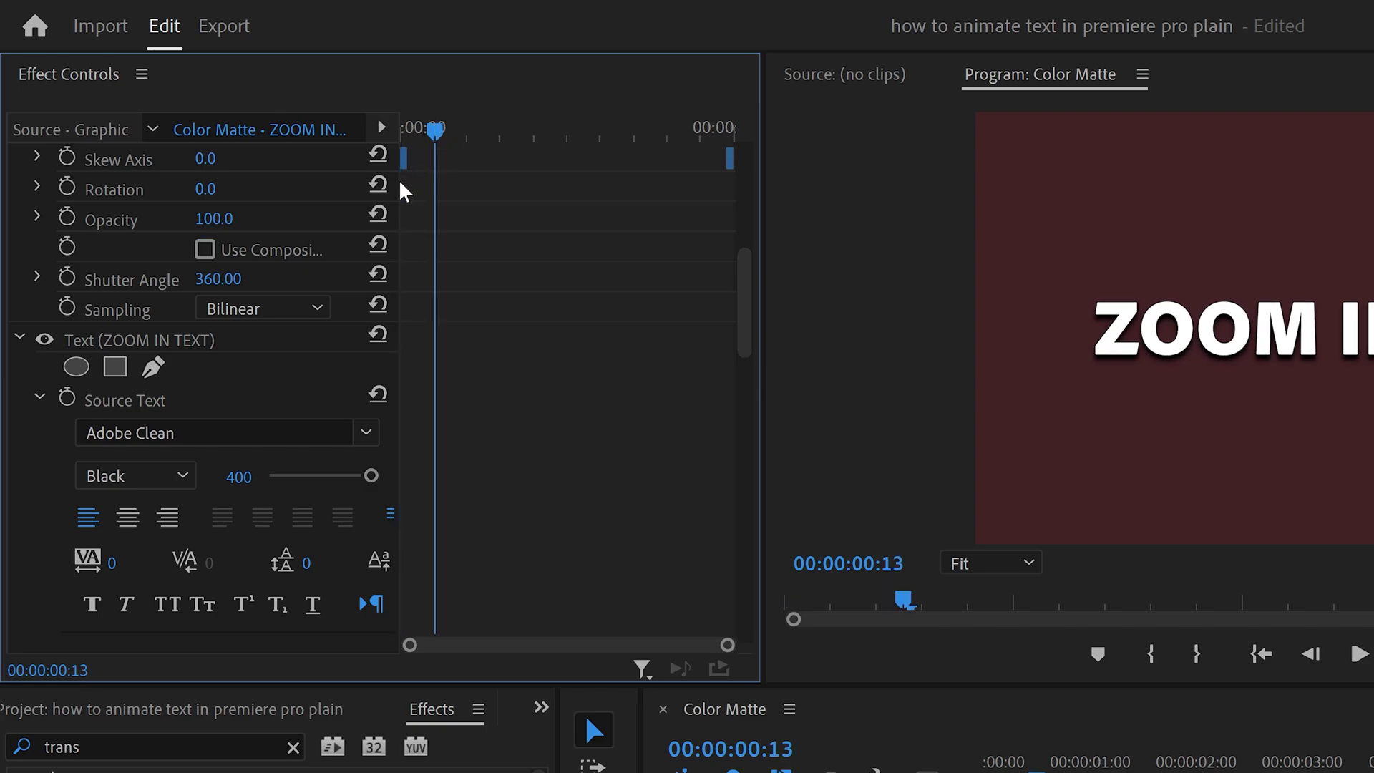
- Keyframe Transform Scale at 0 on 00:00:00:00 so it reaches 100 at frame 13, then scrub to preview
{"action": "scroll", "coordinate": [748, 283], "scroll_direction": "up", "scroll_amount": 3}
{"action": "scroll", "coordinate": [748, 279], "scroll_direction": "up", "scroll_amount": 1}
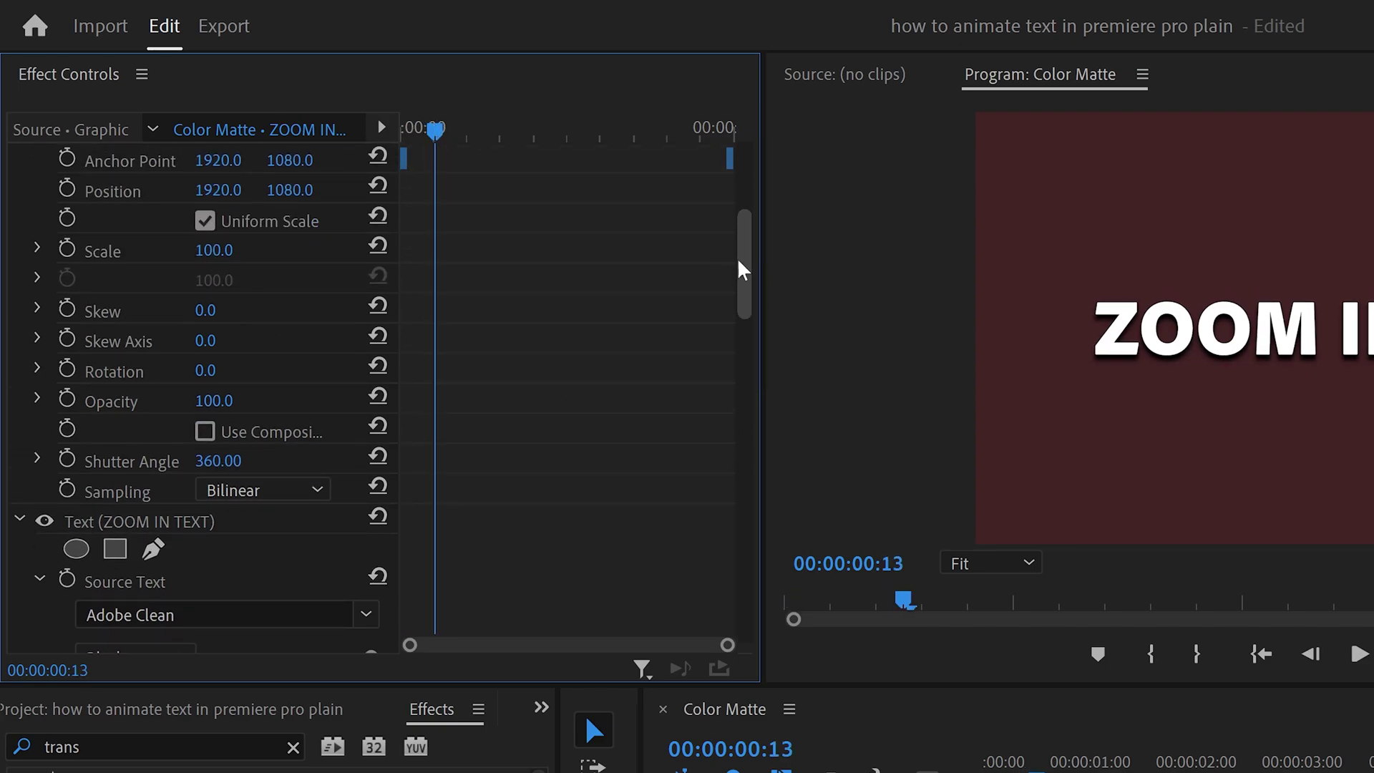
{"action": "left_click", "coordinate": [72, 250]}
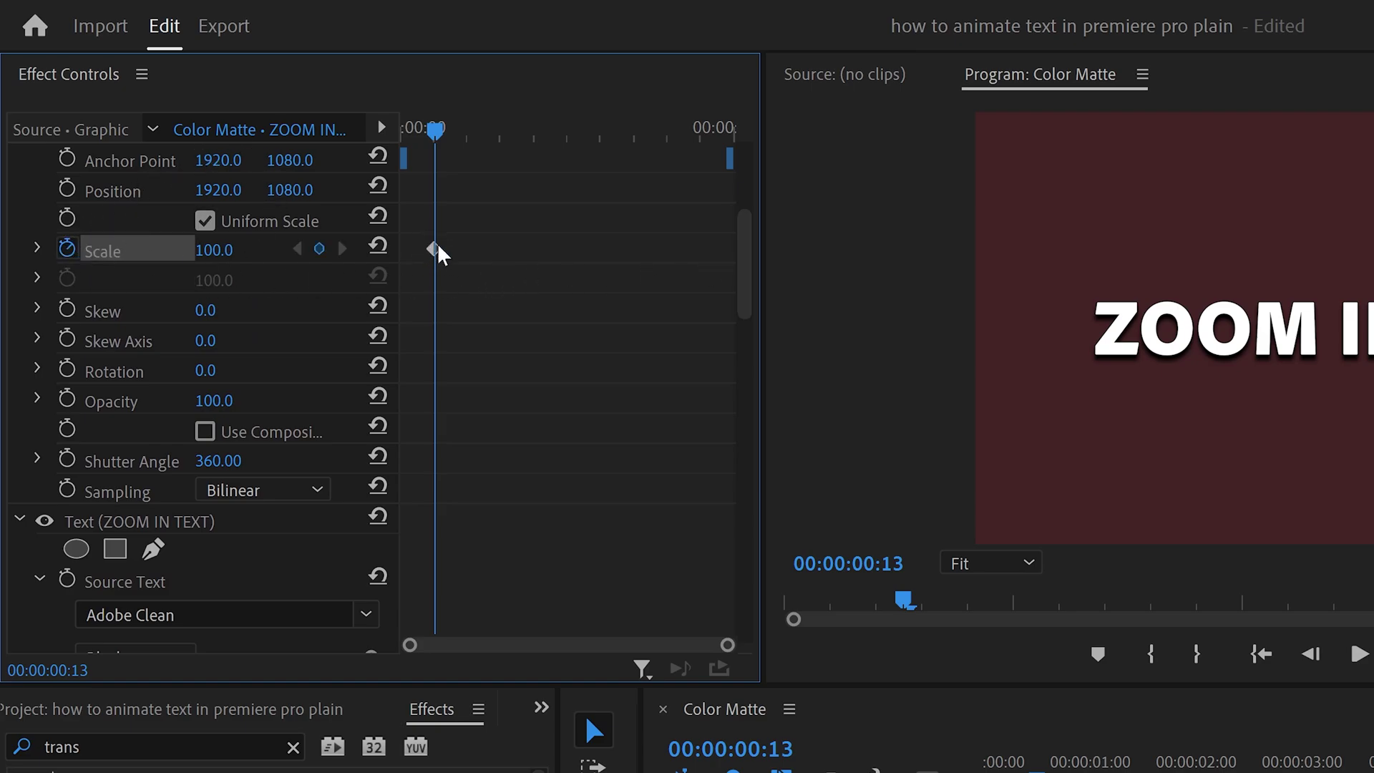
{"action": "left_click_drag", "start_coordinate": [436, 132], "coordinate": [404, 131]}
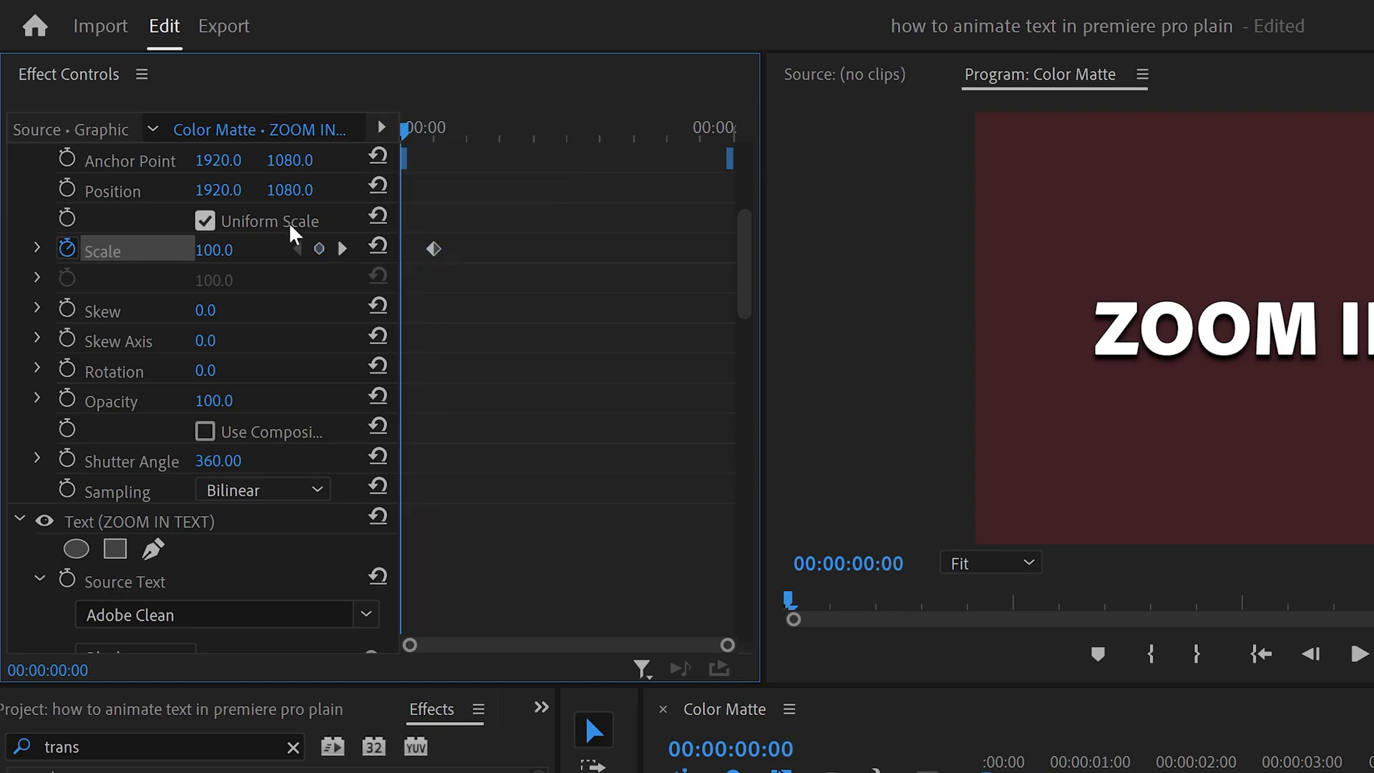
{"action": "left_click", "coordinate": [235, 248]}
{"action": "type", "text": "0"}
{"action": "key", "text": "Return"}
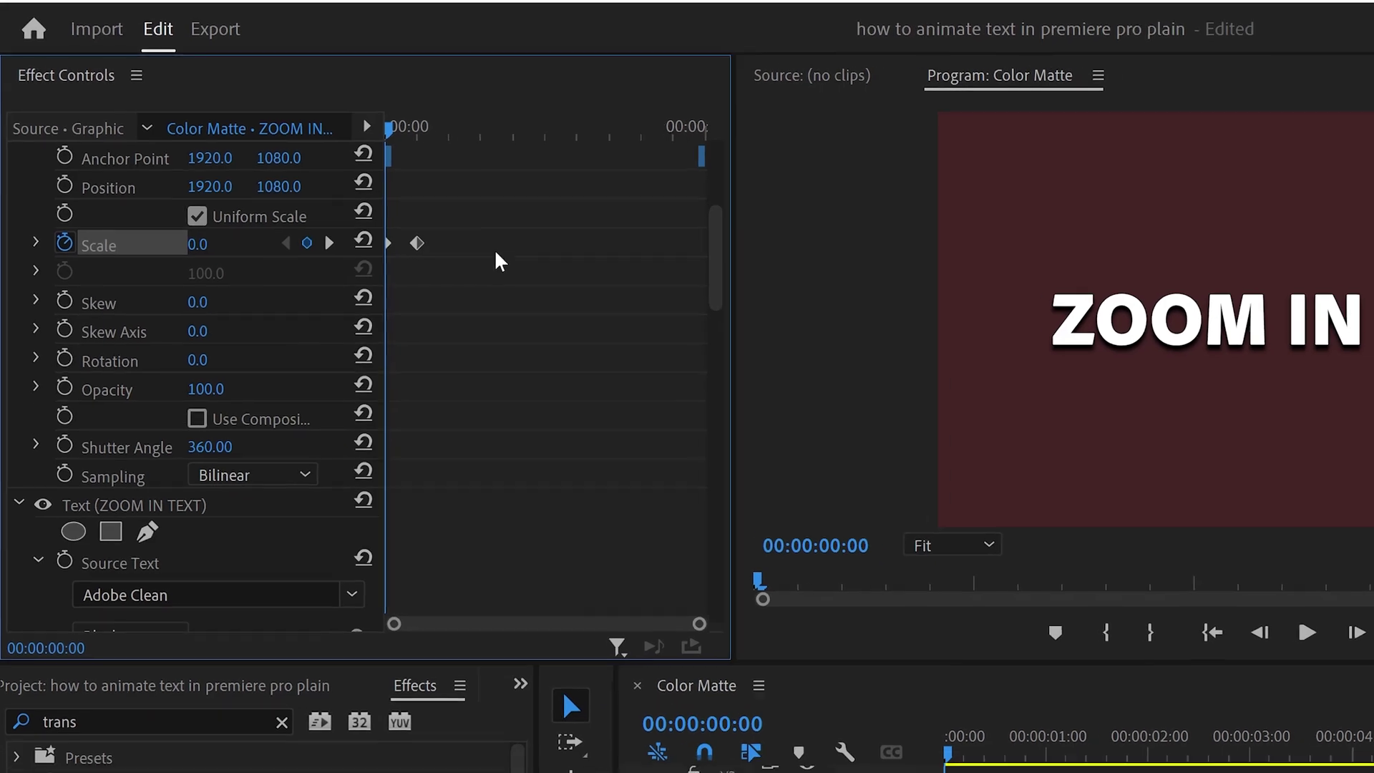
{"action": "left_click_drag", "start_coordinate": [390, 128], "coordinate": [412, 133]}
{"action": "mouse_move", "coordinate": [269, 125]}
{"action": "left_mouse_down"}
{"action": "mouse_move", "coordinate": [286, 124]}
{"action": "mouse_move", "coordinate": [252, 127]}
{"action": "left_mouse_up"}
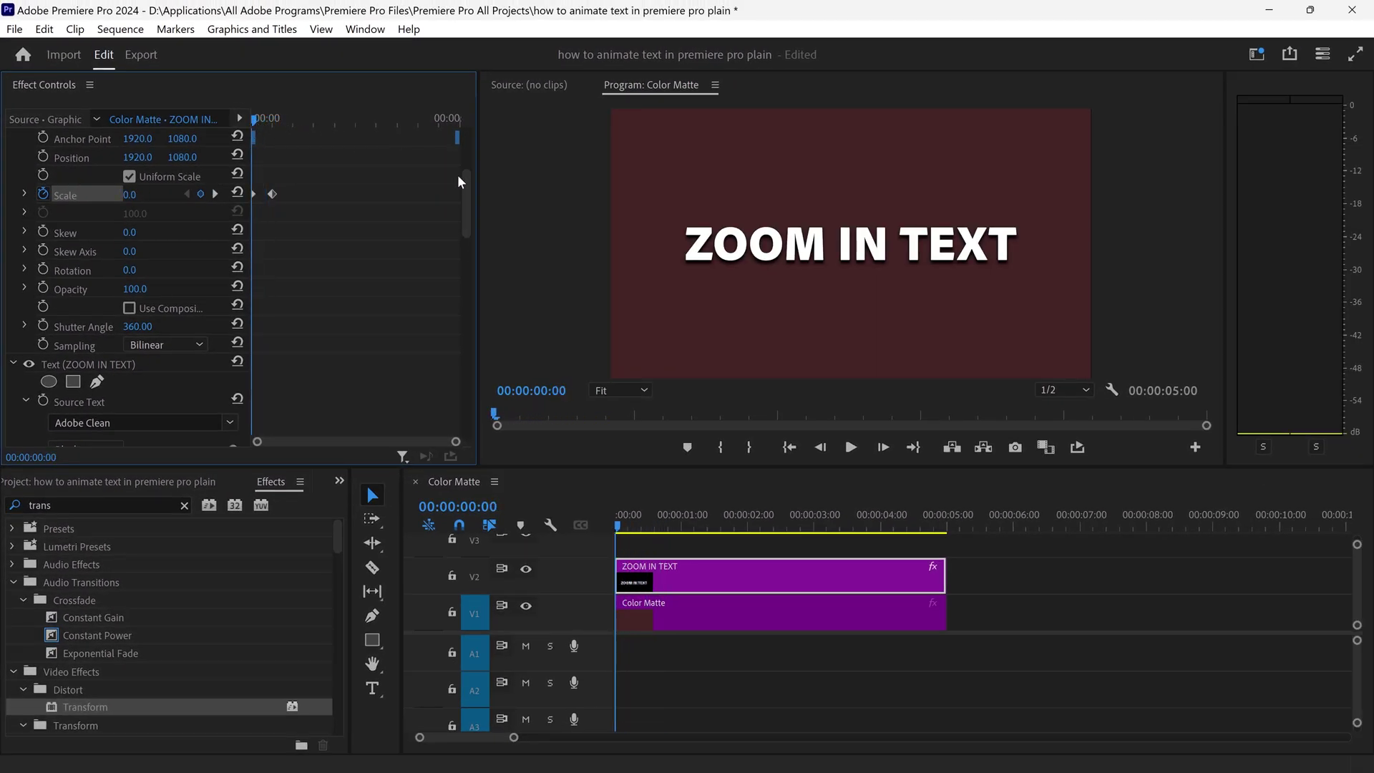
- Set Vector Motion Scale to 0 at the first frame and start keyframing it
{"action": "left_click_drag", "start_coordinate": [464, 182], "coordinate": [468, 147]}
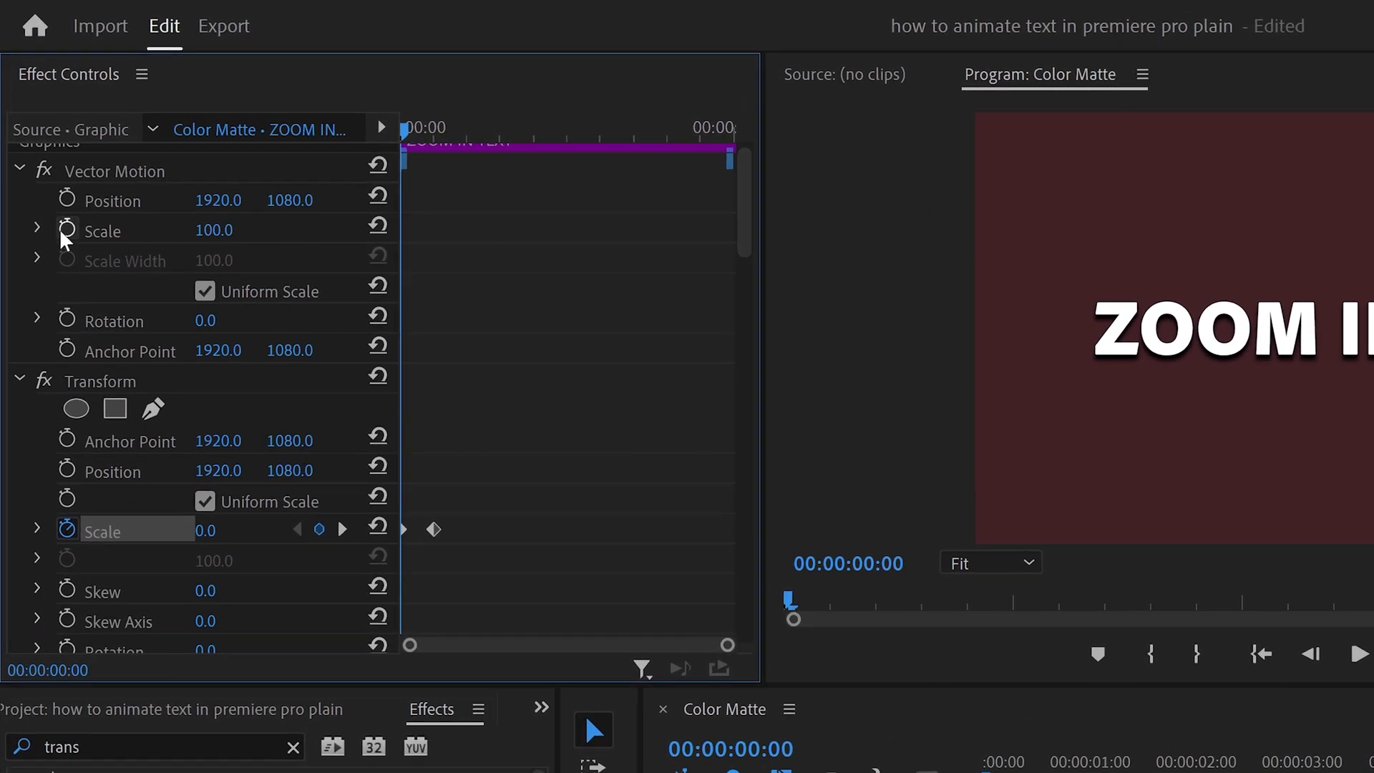
{"action": "left_click", "coordinate": [222, 229]}
{"action": "type", "text": "0"}
{"action": "key", "text": "Return"}
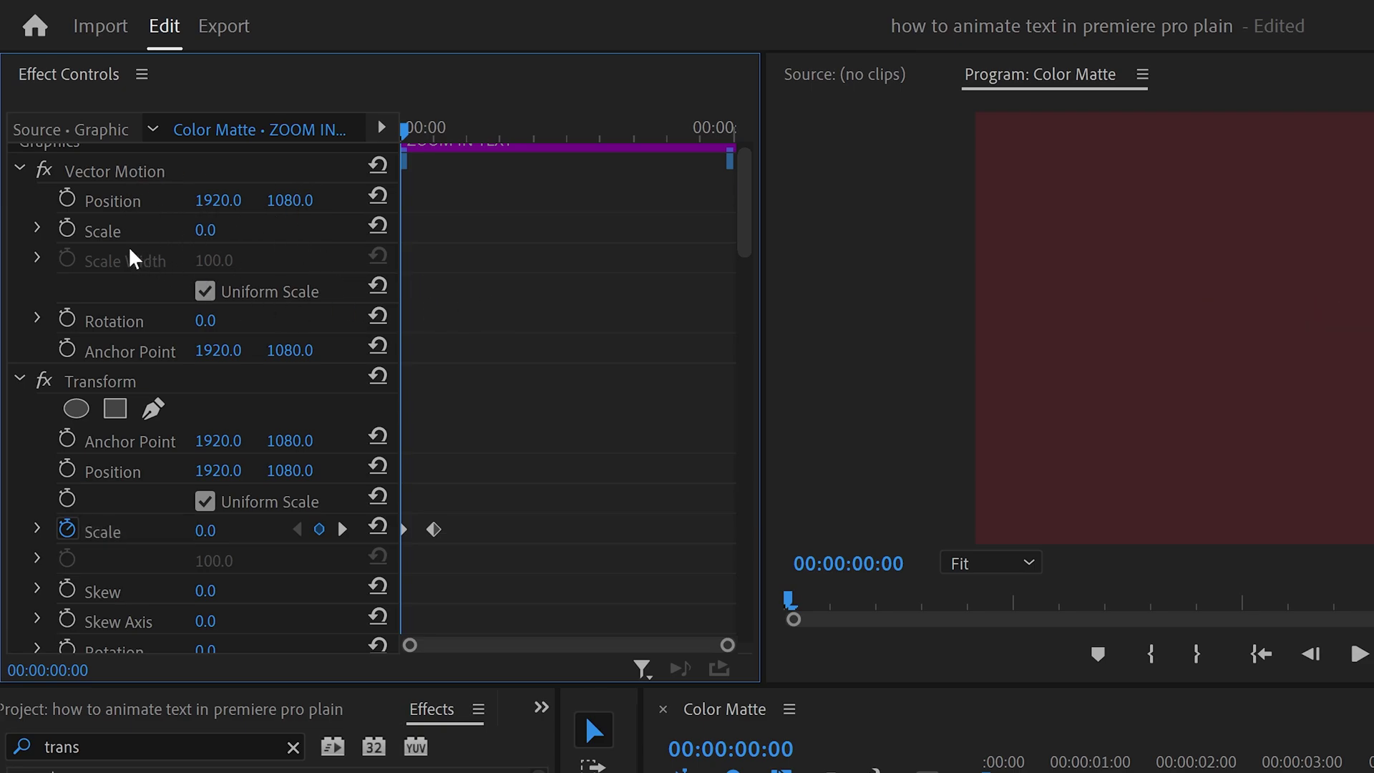
{"action": "left_click", "coordinate": [67, 229]}
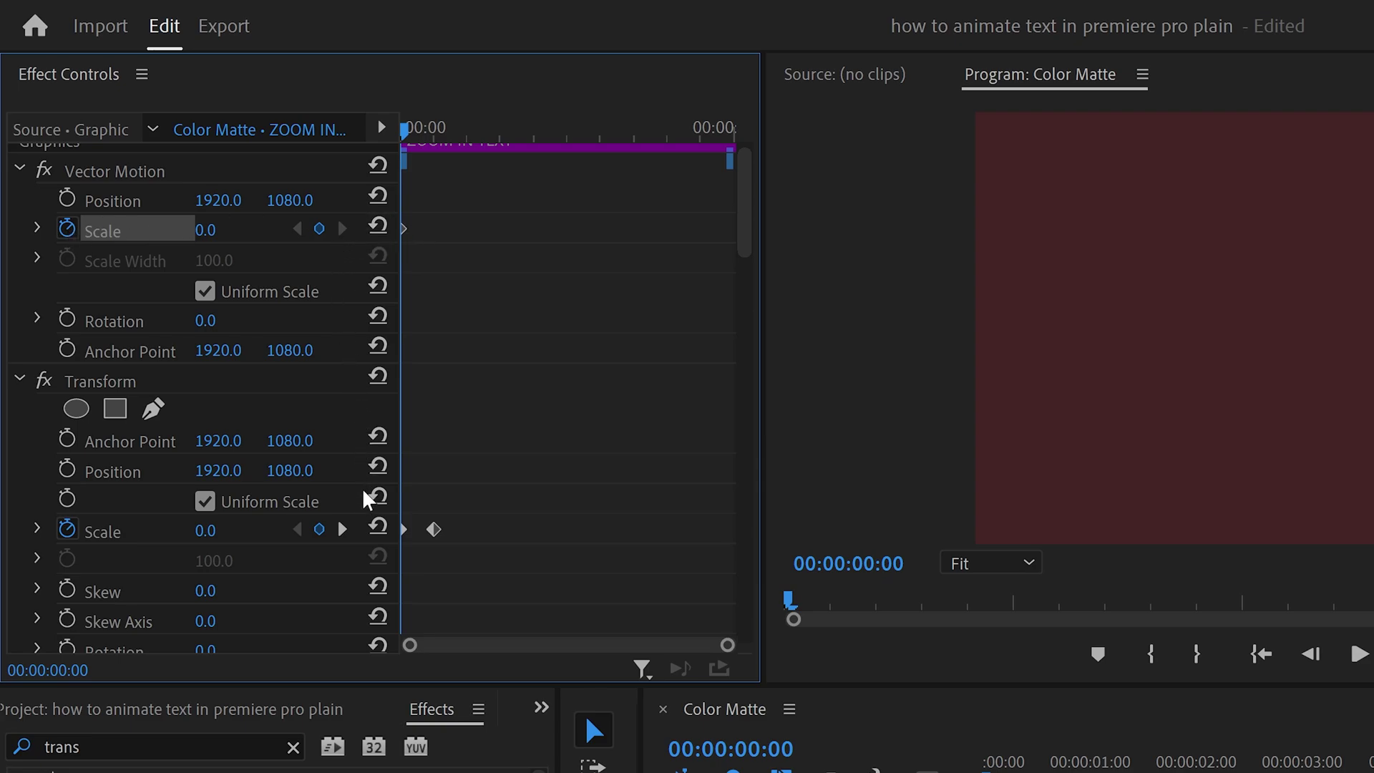
- Set Vector Motion Scale to 100 at the frame-13 keyframe and play back the zoom-in
{"action": "left_click", "coordinate": [341, 534]}
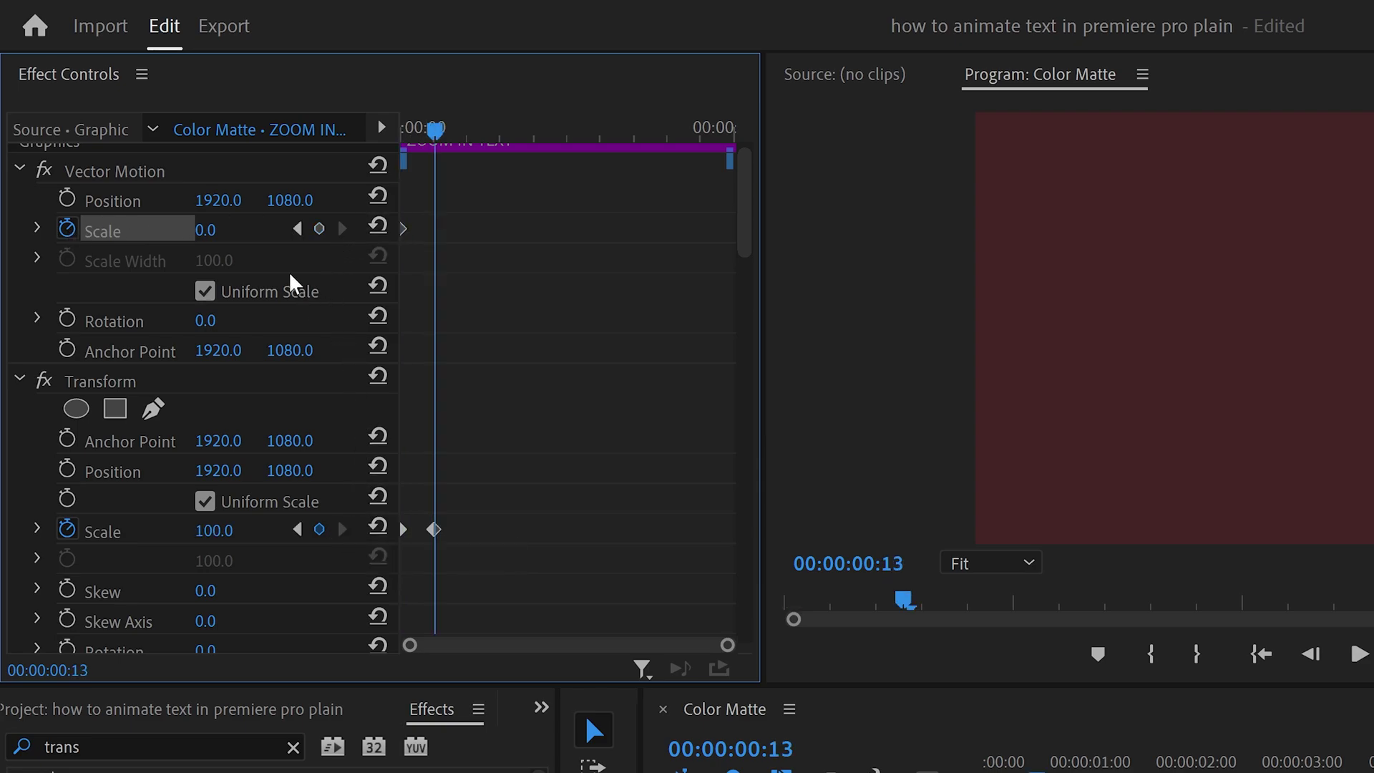
{"action": "left_click", "coordinate": [215, 230]}
{"action": "type", "text": "1"}
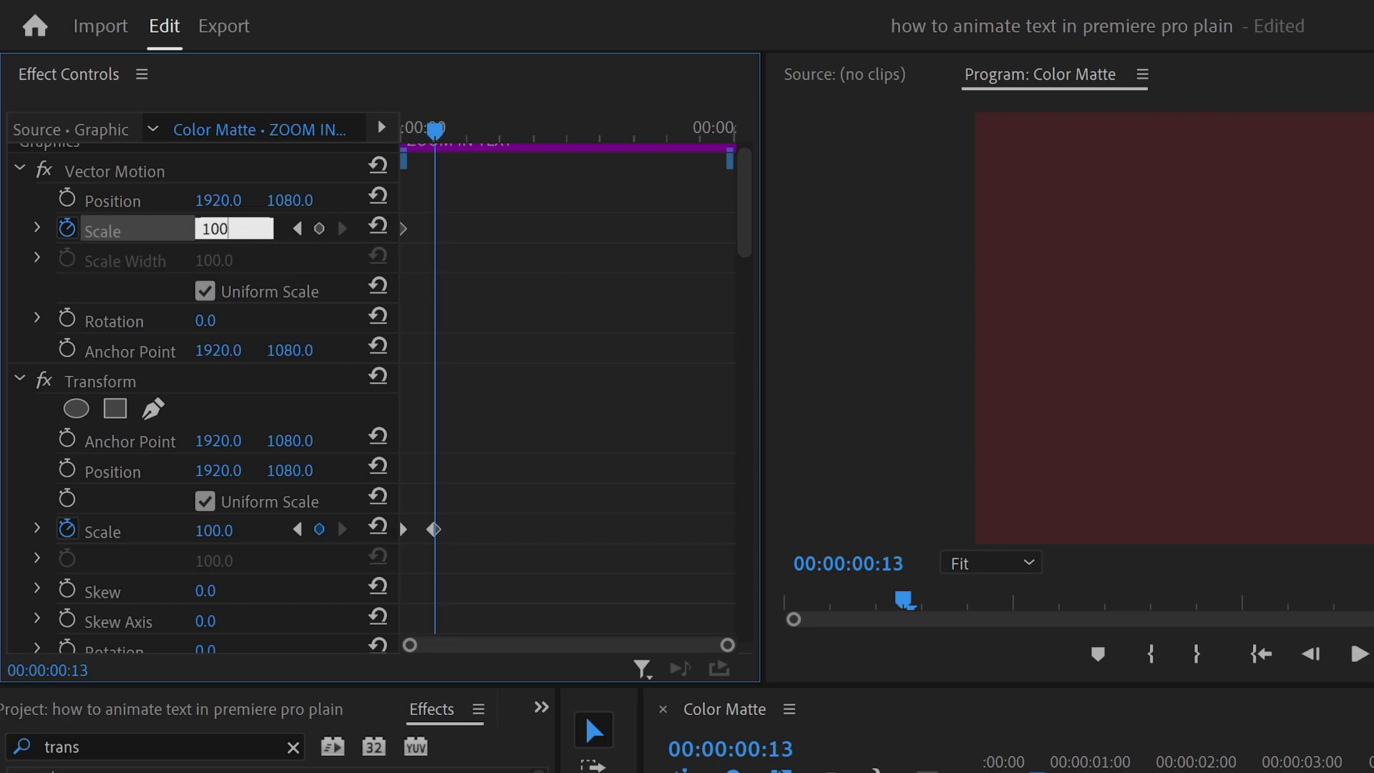
{"action": "type", "text": "00"}
{"action": "key", "text": "Return"}
{"action": "left_click_drag", "start_coordinate": [434, 130], "coordinate": [408, 140]}
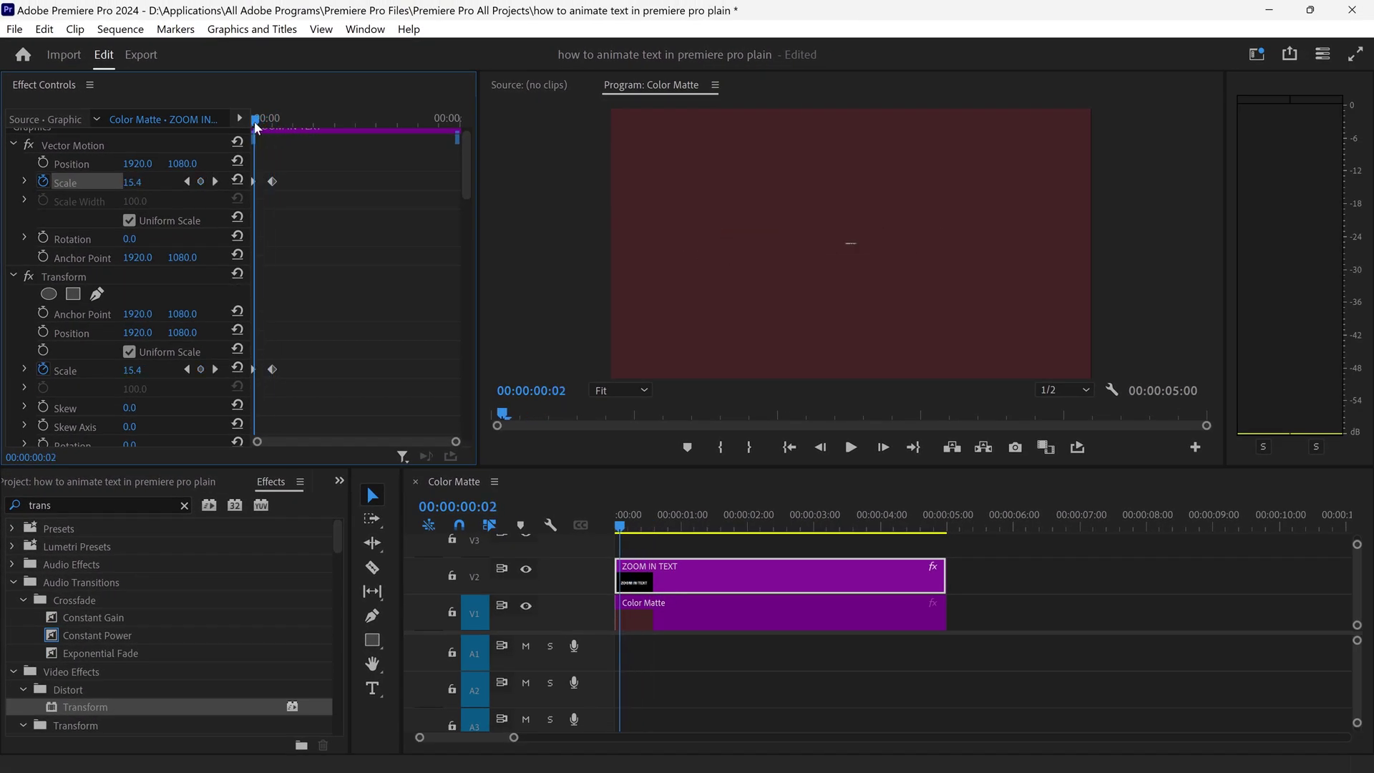
{"action": "key", "text": "space"}
- In a magnified keyframe timeline, drag both end Scale keyframes earlier and preview the quicker zoom-in
{"action": "left_click_drag", "start_coordinate": [298, 122], "coordinate": [256, 131]}
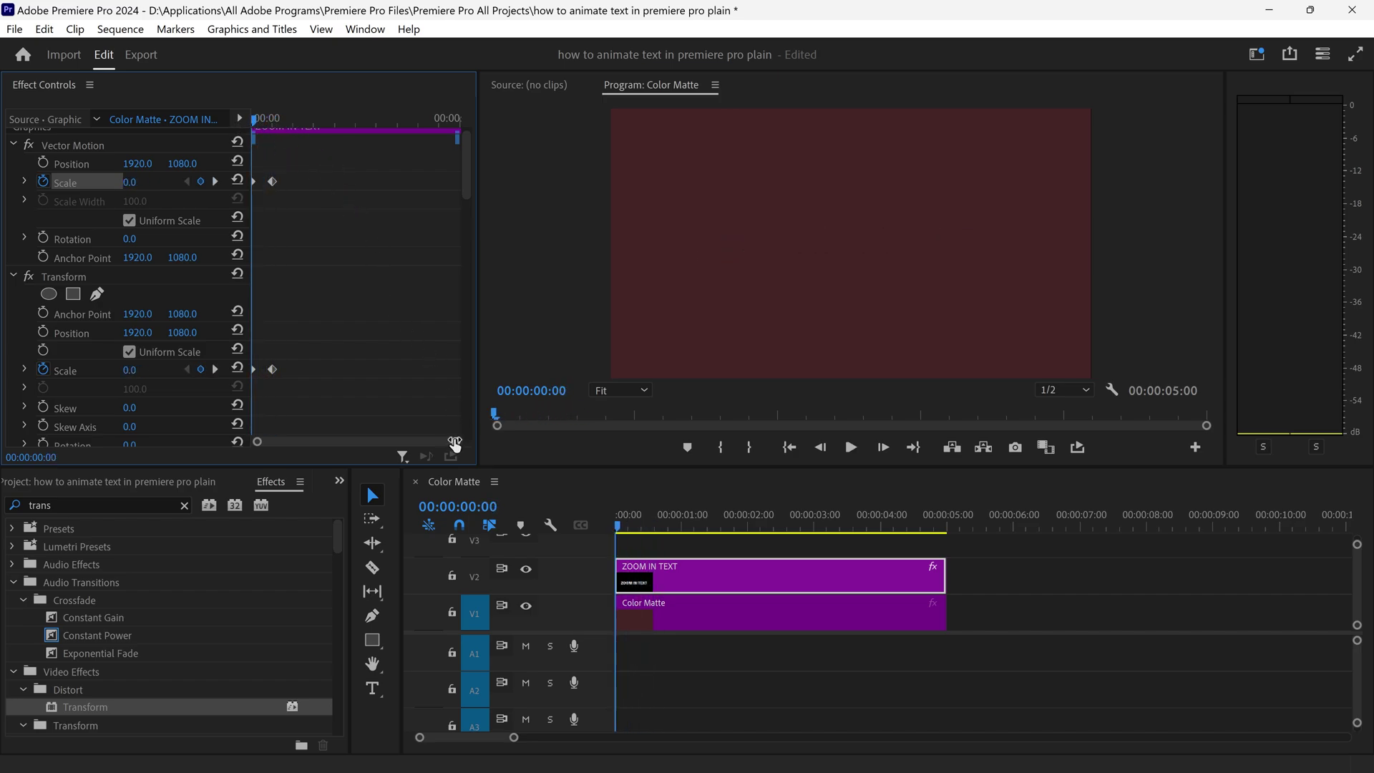
{"action": "left_click_drag", "start_coordinate": [454, 442], "coordinate": [334, 443]}
{"action": "left_click_drag", "start_coordinate": [499, 450], "coordinate": [412, 206]}
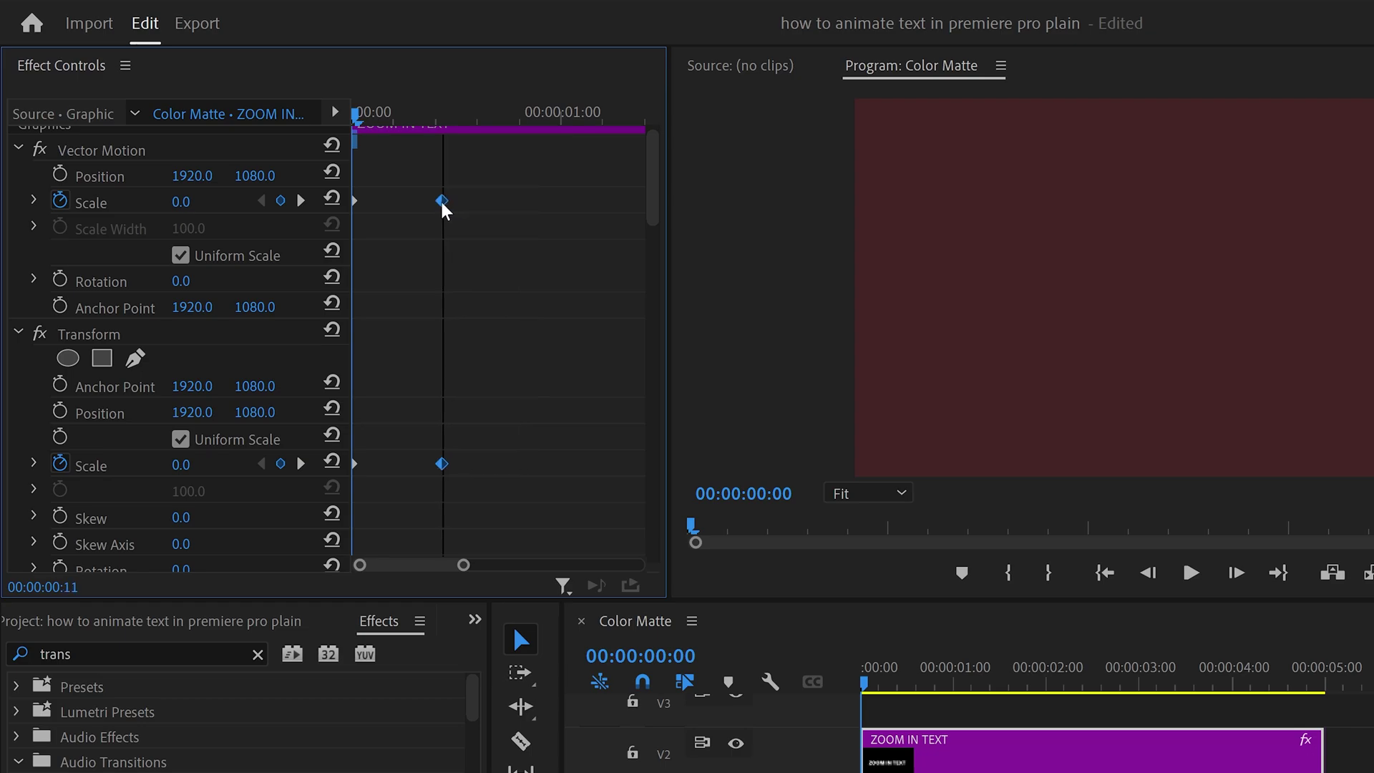
{"action": "key", "text": "space"}
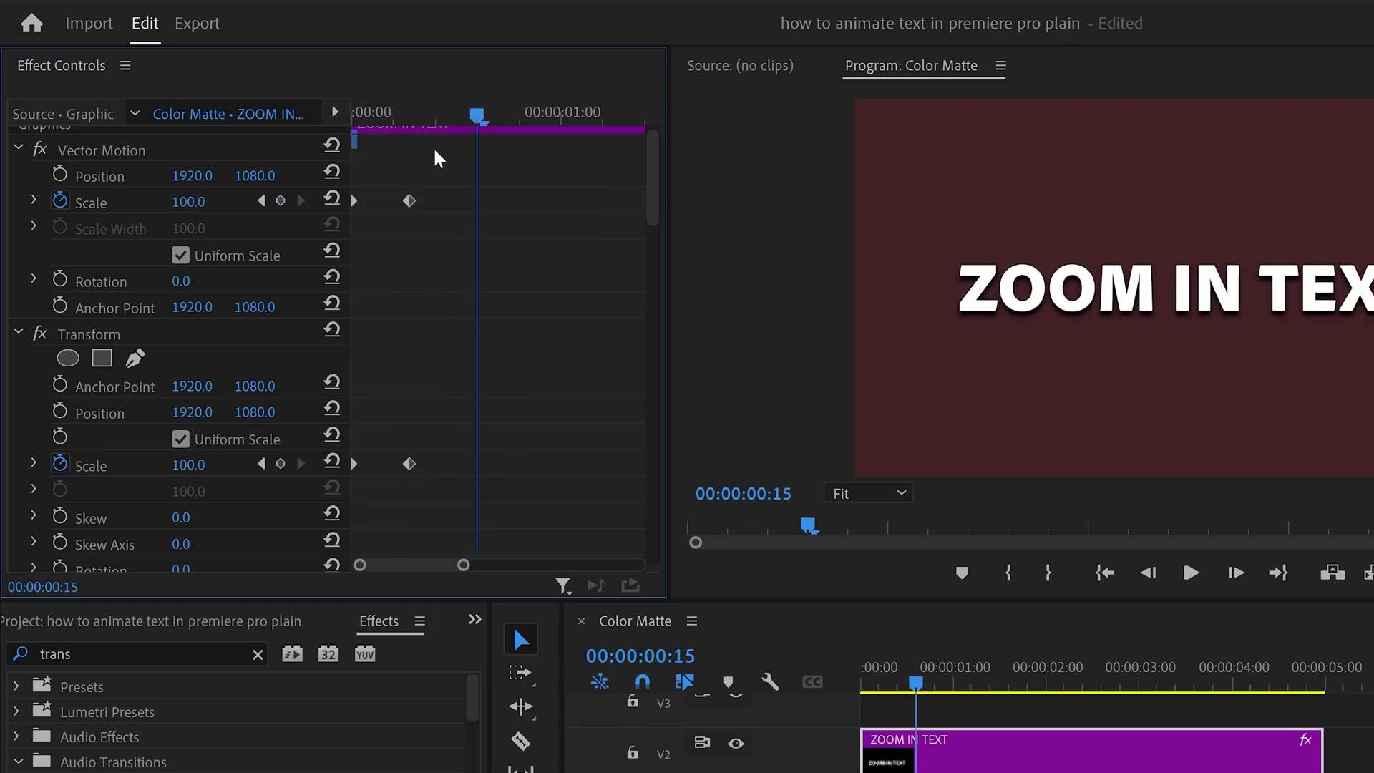
{"action": "left_click_drag", "start_coordinate": [425, 115], "coordinate": [328, 113]}
{"action": "left_click_drag", "start_coordinate": [442, 471], "coordinate": [392, 201]}
{"action": "left_click", "coordinate": [466, 252]}
{"action": "key", "text": "space"}
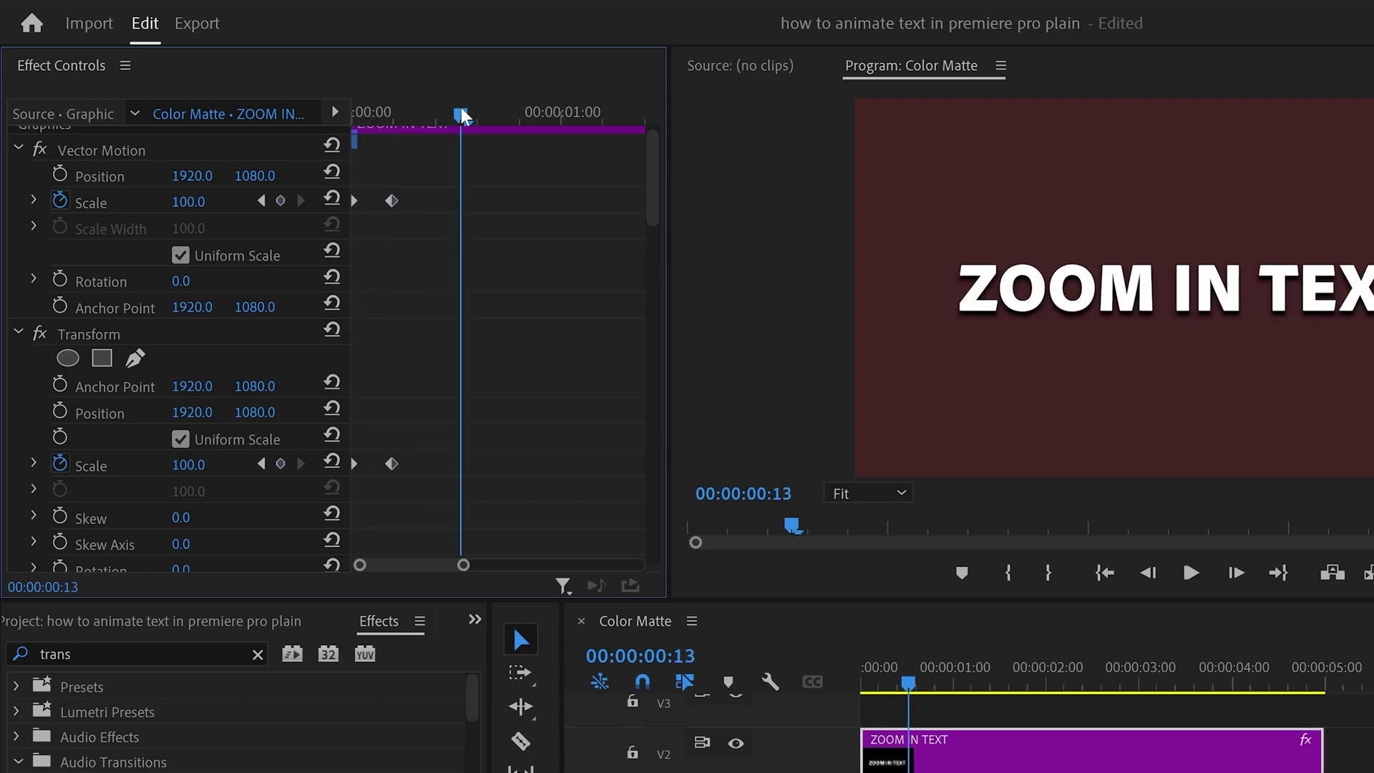
{"action": "left_click_drag", "start_coordinate": [460, 115], "coordinate": [355, 113]}
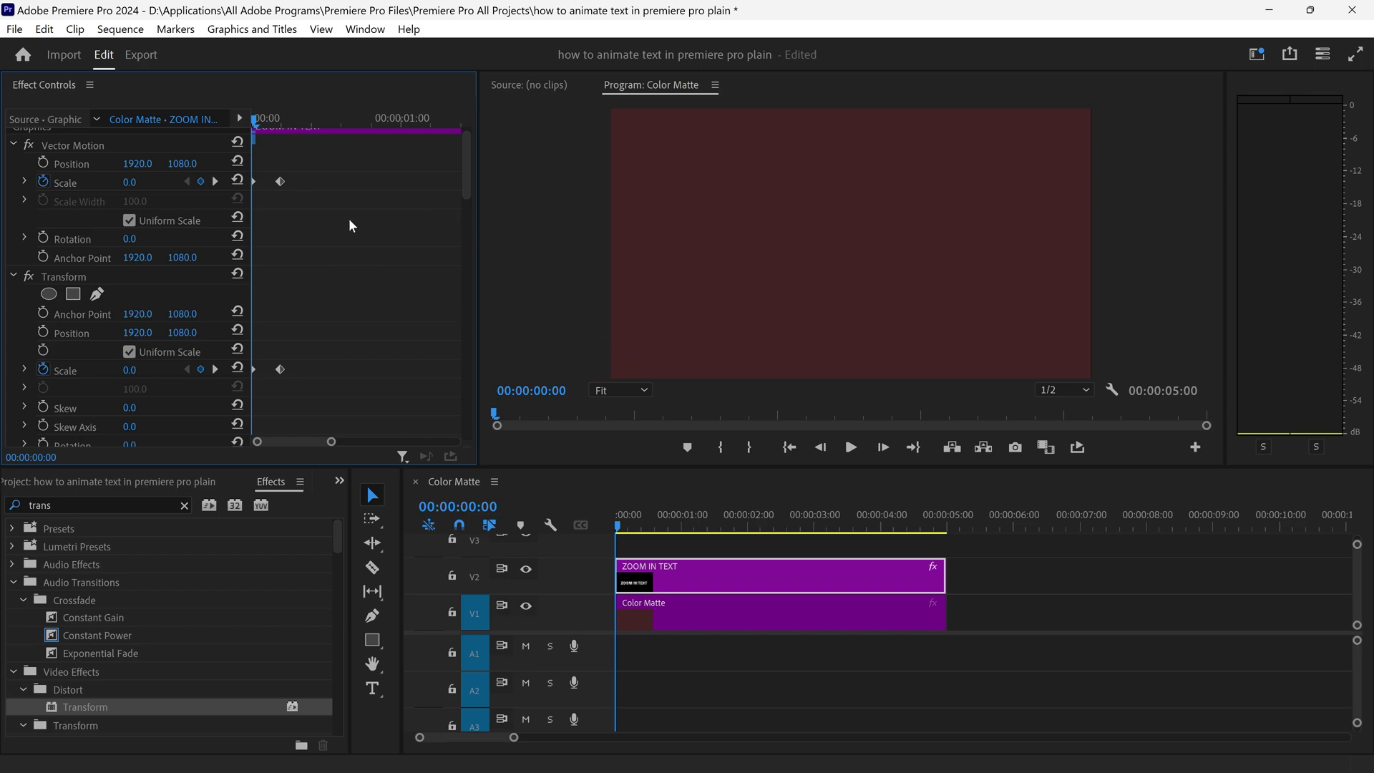
{"action": "key", "text": "space"}
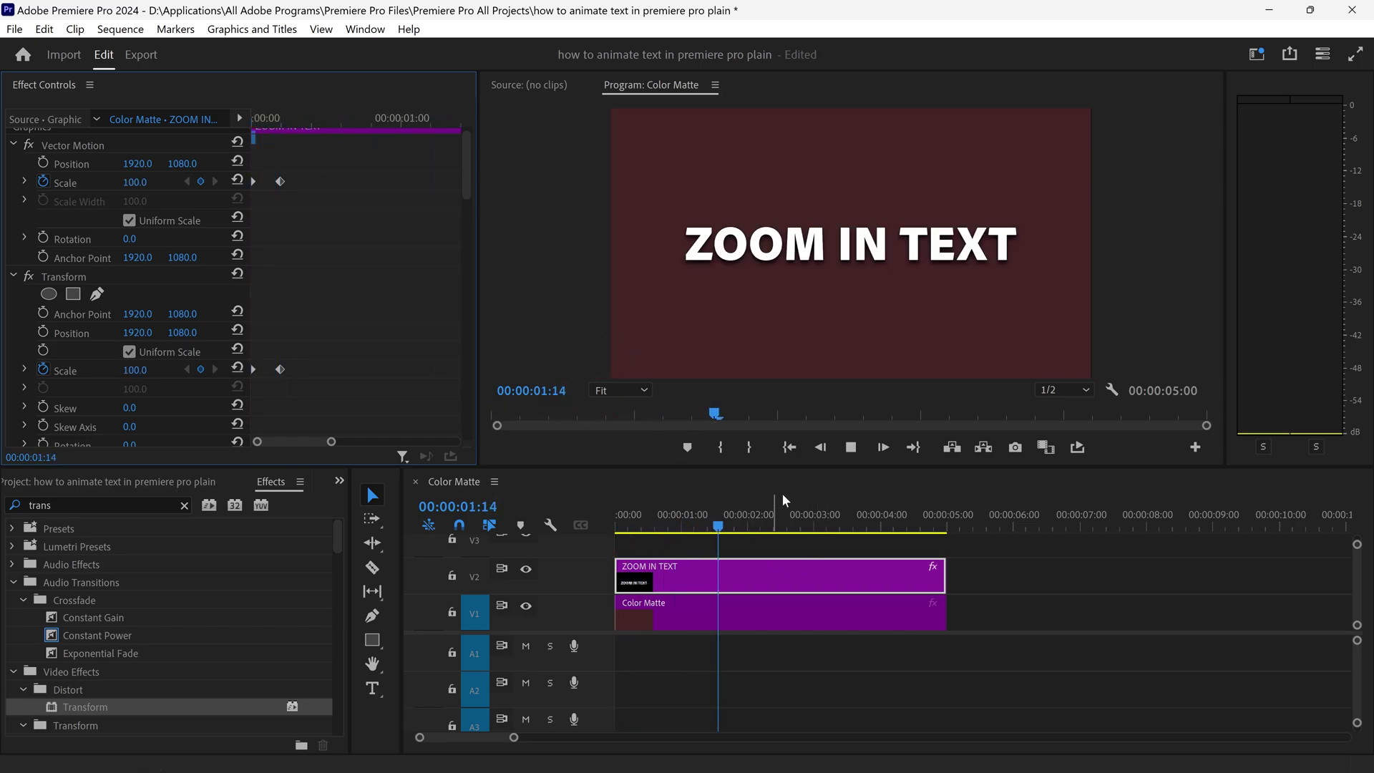
{"action": "key", "text": "space"}
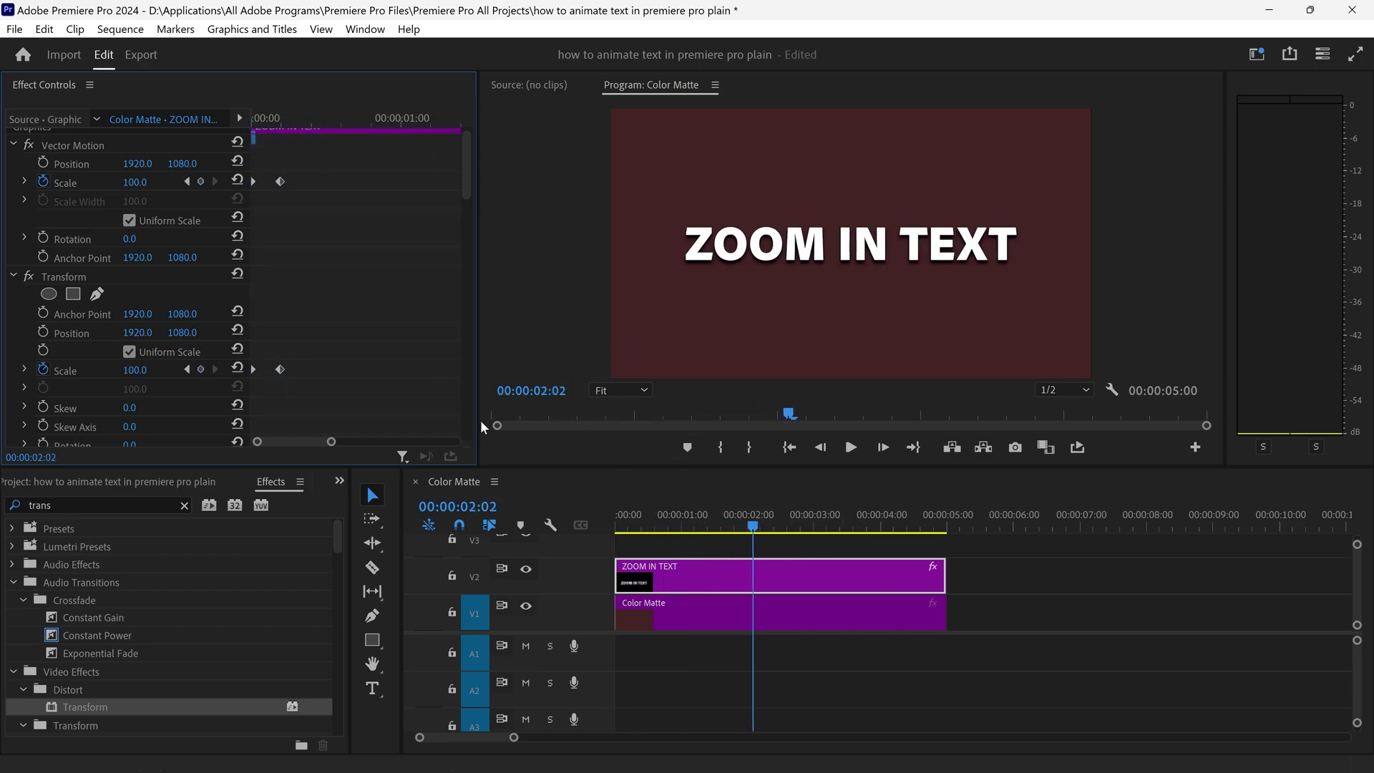
{"action": "left_click_drag", "start_coordinate": [333, 444], "coordinate": [396, 440]}
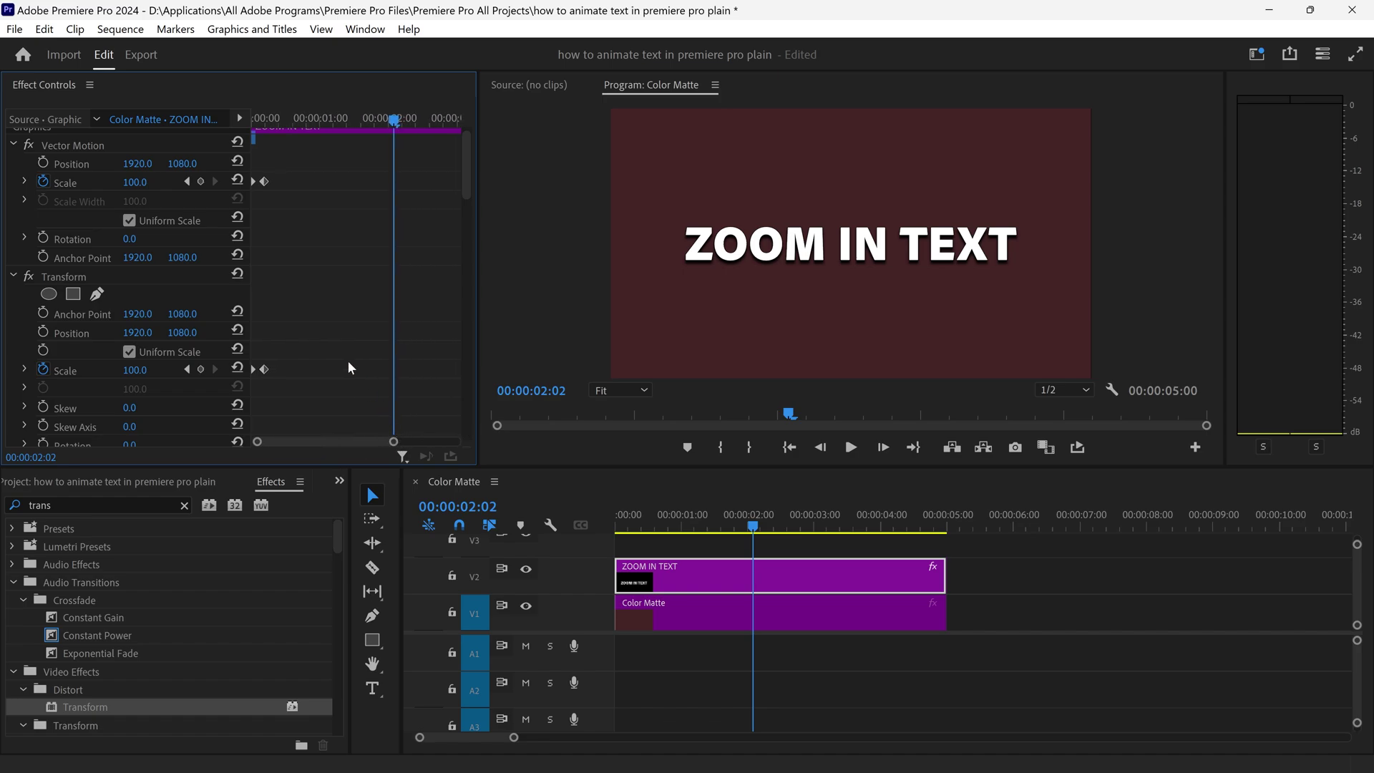
- Keyframe both Scales at 2:02, then set Vector Motion and Transform Scale to 0 at 2:10
{"action": "left_click", "coordinate": [201, 182]}
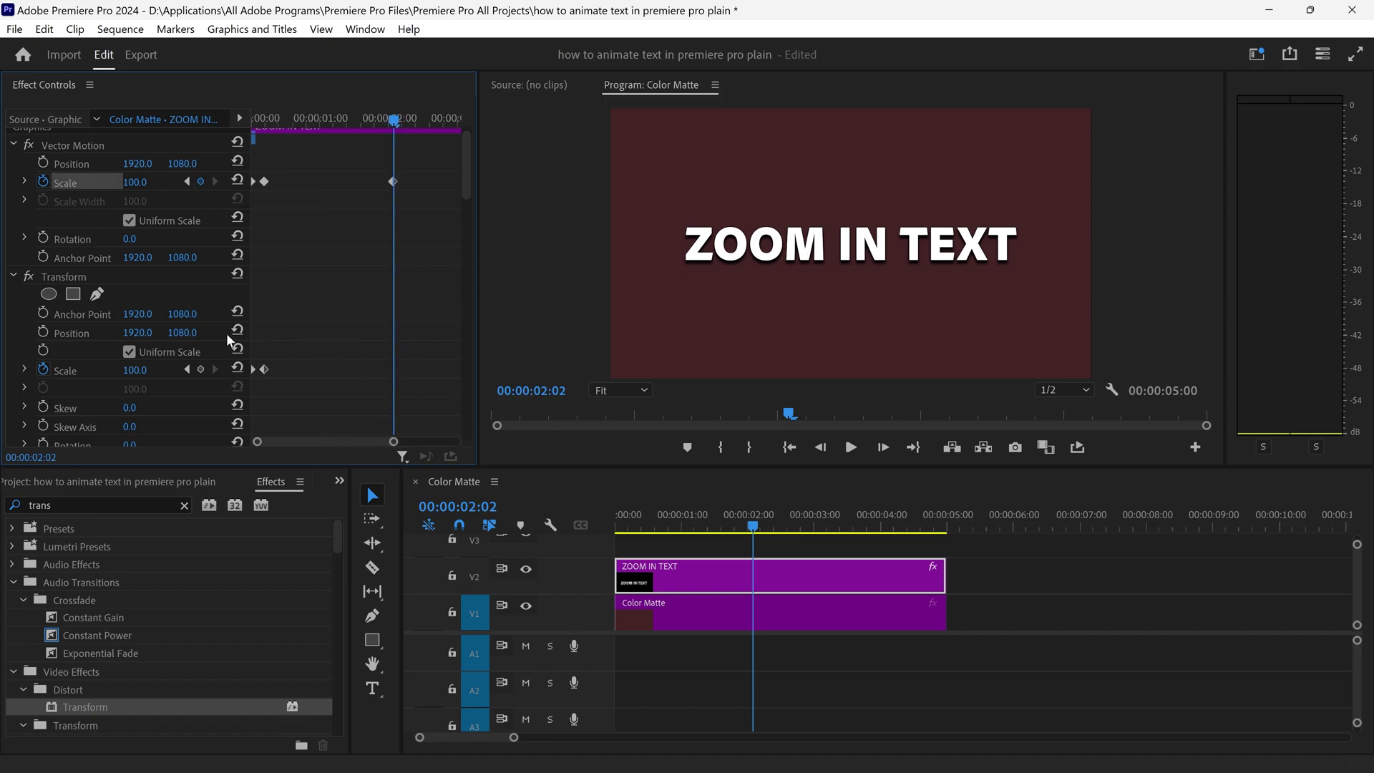
{"action": "left_click", "coordinate": [201, 369]}
{"action": "left_click", "coordinate": [415, 118]}
{"action": "left_click", "coordinate": [134, 182]}
{"action": "type", "text": "0"}
{"action": "key", "text": "Return"}
{"action": "left_click", "coordinate": [136, 370]}
{"action": "type", "text": "0"}
{"action": "key", "text": "Return"}
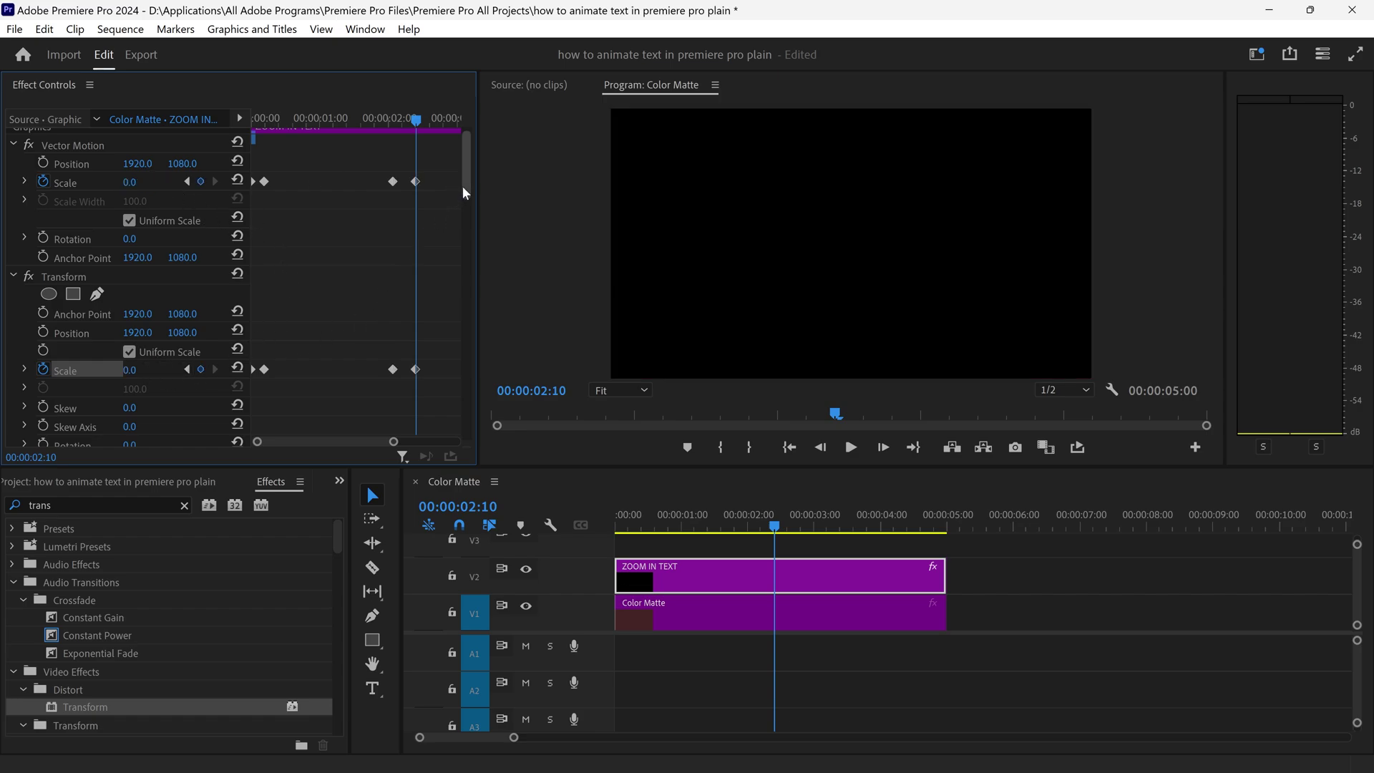
- Keyframe Shutter Angle at 360 on 2:02 and 0 on 2:10, then preview the zoom-out
{"action": "left_click_drag", "start_coordinate": [465, 187], "coordinate": [471, 234]}
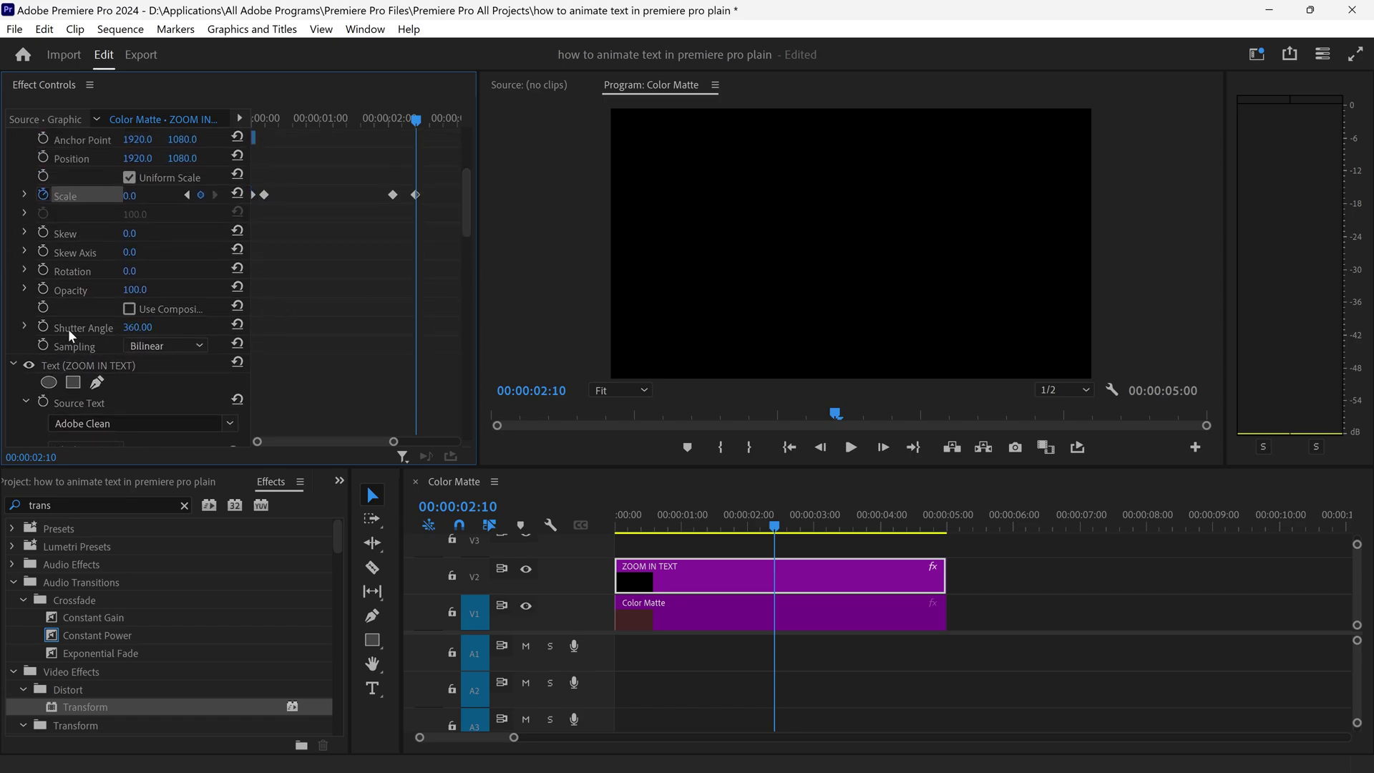
{"action": "left_click", "coordinate": [44, 326]}
{"action": "left_click_drag", "start_coordinate": [418, 327], "coordinate": [394, 326]}
{"action": "left_click", "coordinate": [148, 326]}
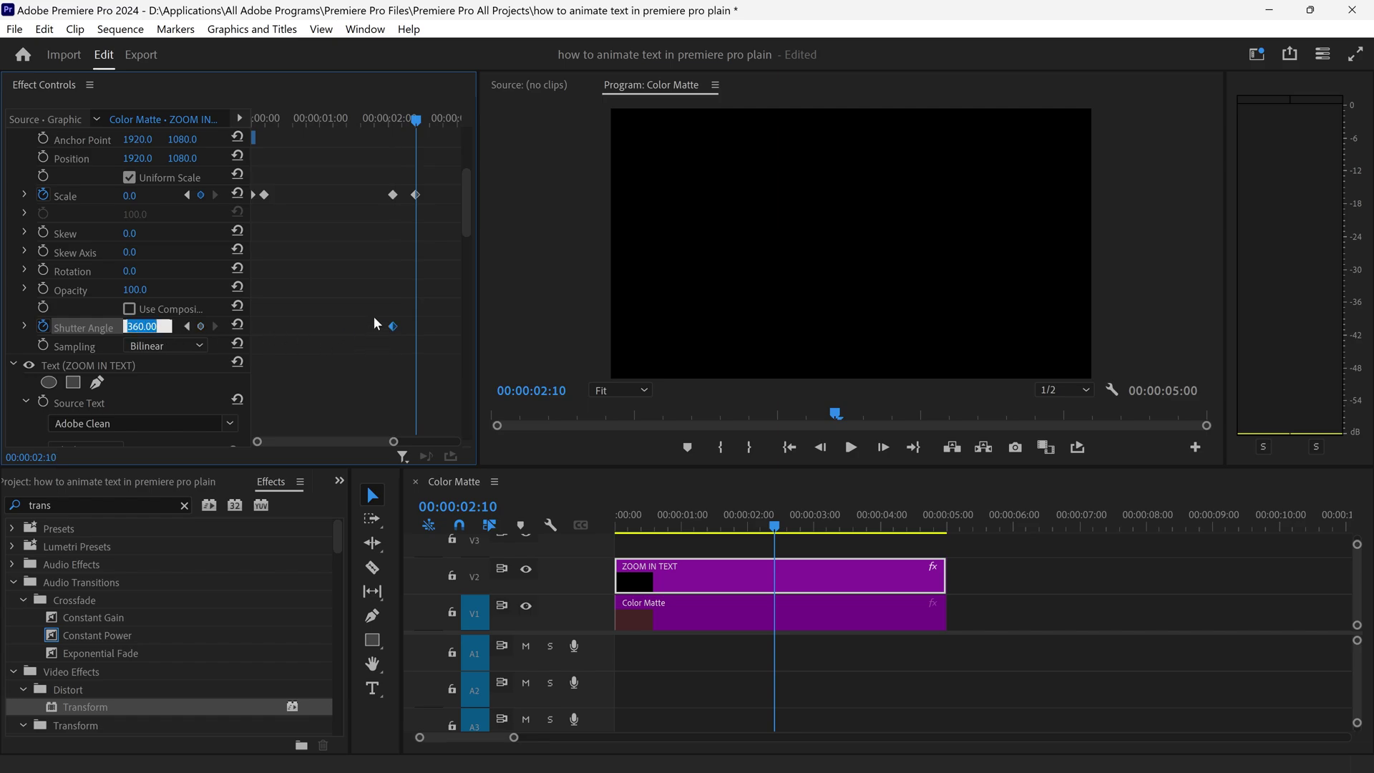
{"action": "type", "text": "0"}
{"action": "key", "text": "Return"}
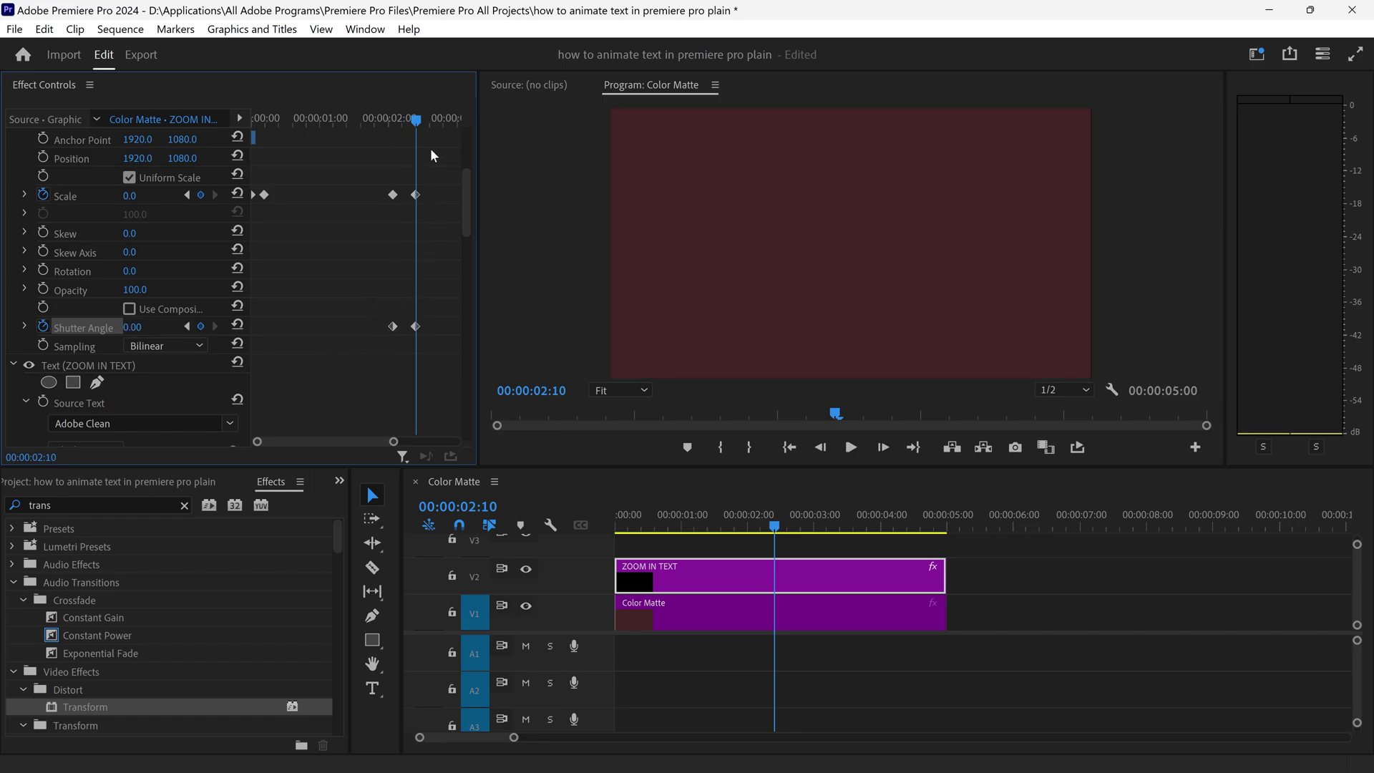
{"action": "mouse_move", "coordinate": [418, 125]}
{"action": "left_mouse_down"}
{"action": "mouse_move", "coordinate": [390, 122]}
{"action": "mouse_move", "coordinate": [422, 126]}
{"action": "left_mouse_up"}
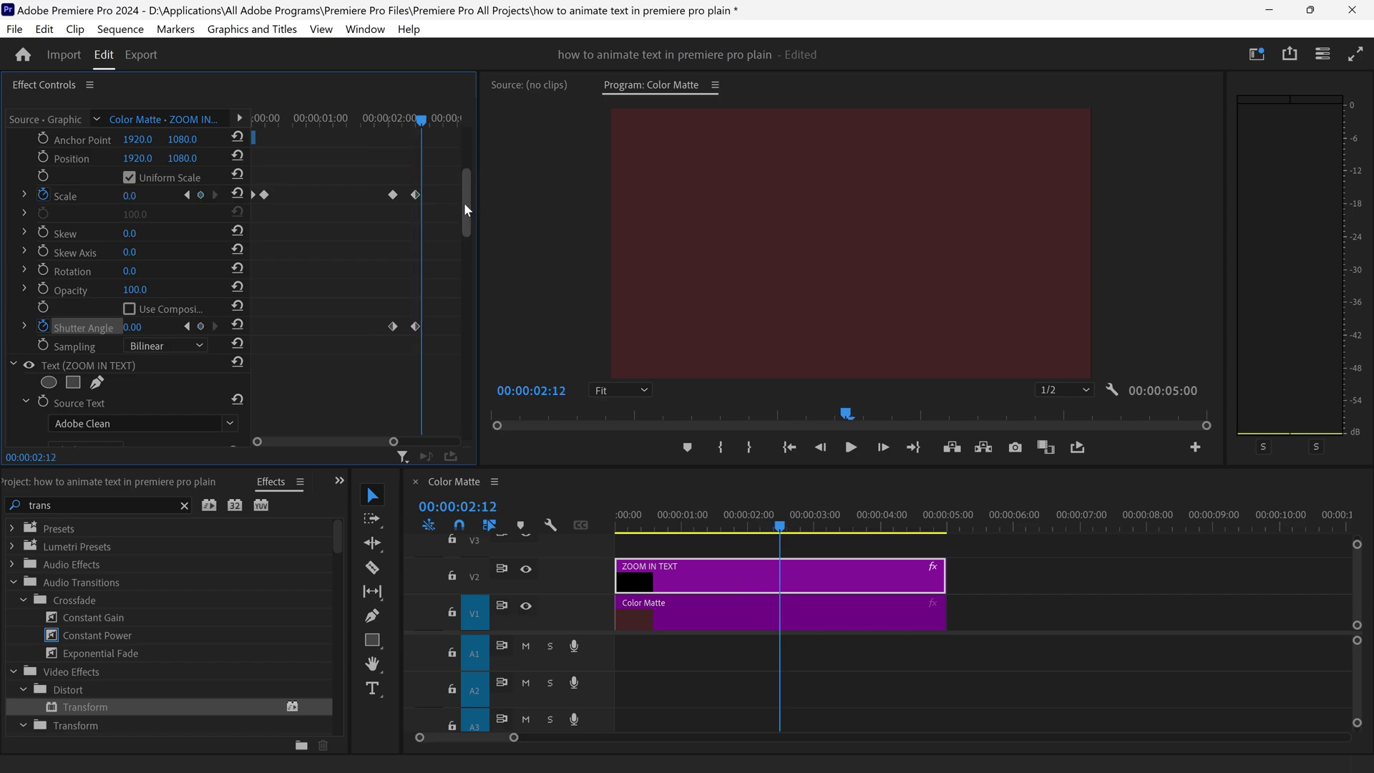
{"action": "left_click_drag", "start_coordinate": [467, 204], "coordinate": [230, 132]}
- Play the title animation, then return the playhead to where the text is full size
{"action": "key", "text": "space"}
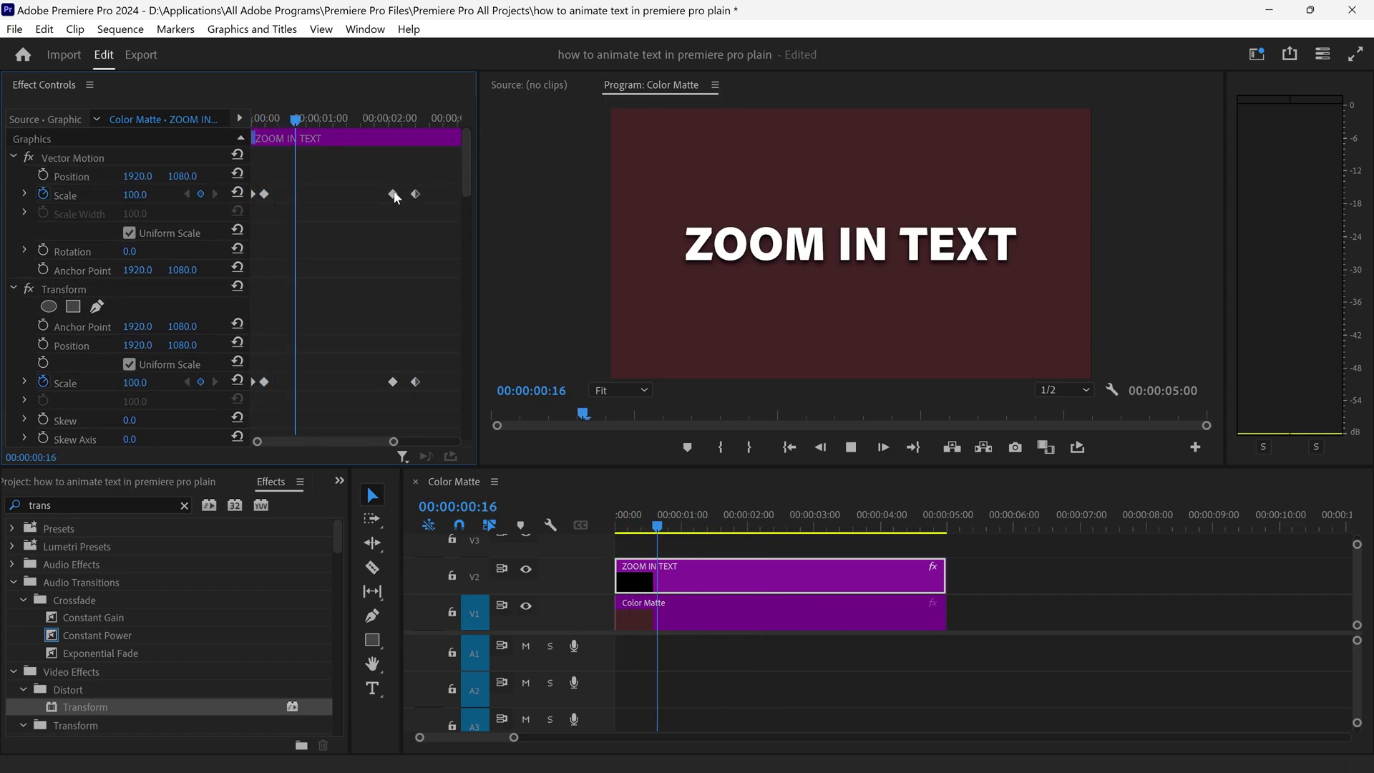
{"action": "key", "text": "space"}
{"action": "left_click_drag", "start_coordinate": [420, 123], "coordinate": [366, 123]}
- Shift the zoom-out Scale and Shutter Angle keyframes slightly later
{"action": "left_click_drag", "start_coordinate": [375, 174], "coordinate": [402, 394]}
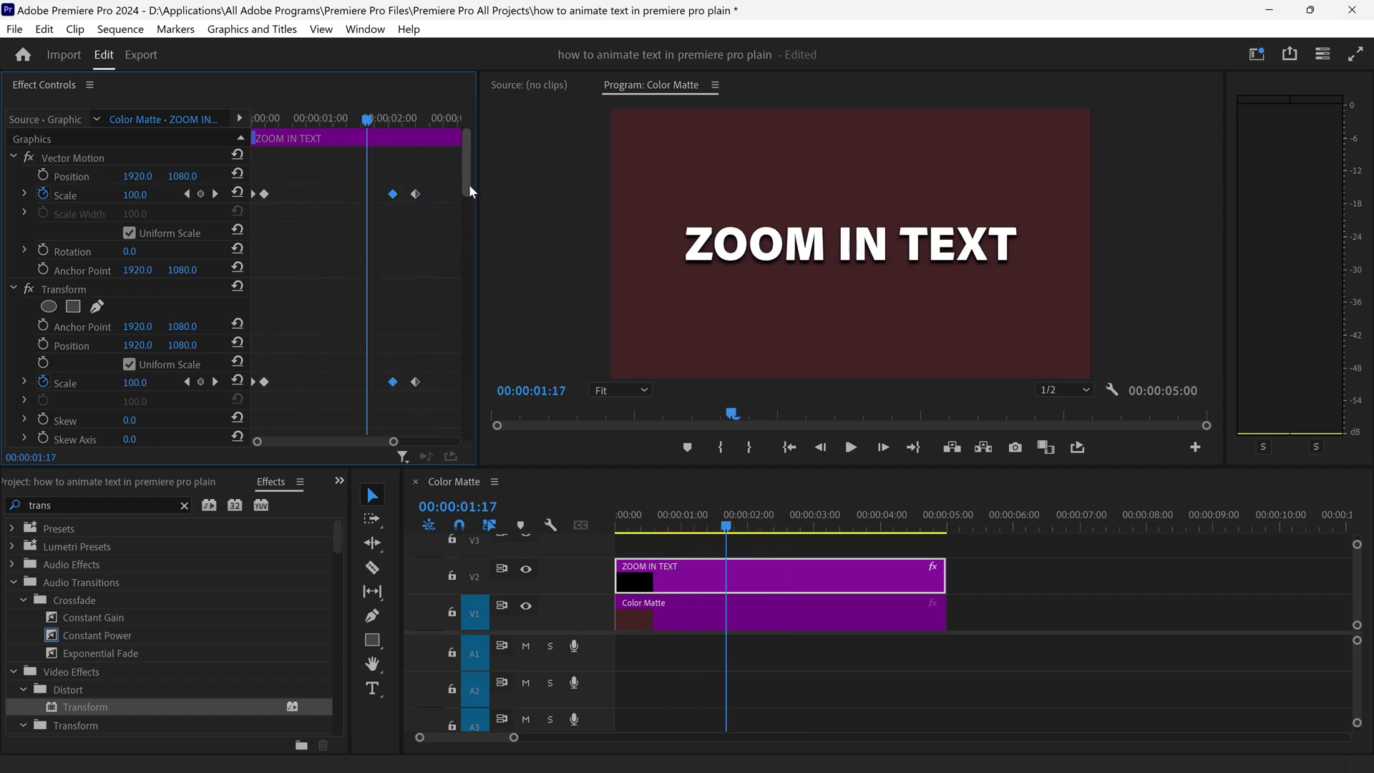
{"action": "left_click_drag", "start_coordinate": [470, 191], "coordinate": [466, 209]}
{"action": "left_click", "coordinate": [394, 397], "text": "shift"}
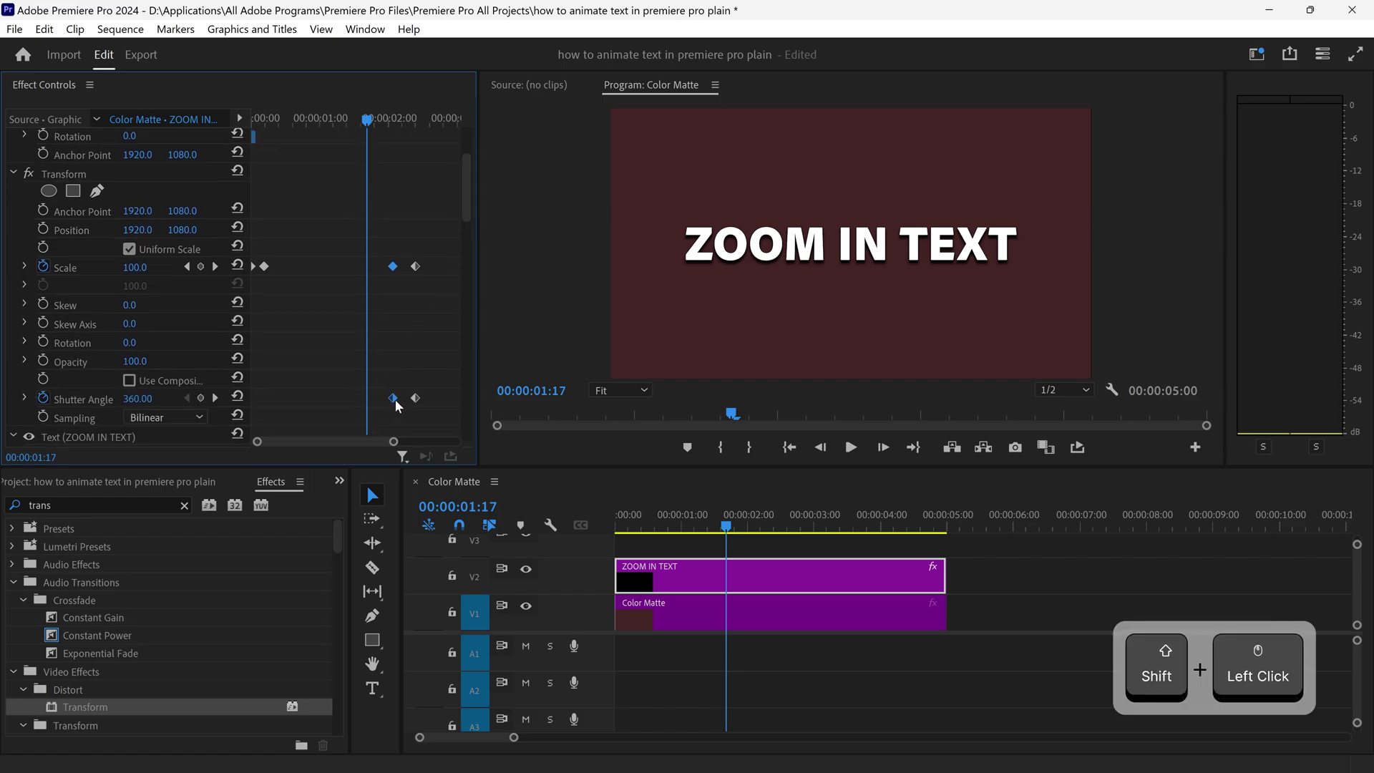
{"action": "left_click_drag", "start_coordinate": [395, 402], "coordinate": [400, 414]}
{"action": "left_click", "coordinate": [400, 413]}
{"action": "left_click_drag", "start_coordinate": [466, 164], "coordinate": [466, 136]}
- Apply Ease In to the Scale keyframes that end the zoom-in
{"action": "left_click_drag", "start_coordinate": [320, 380], "coordinate": [285, 196]}
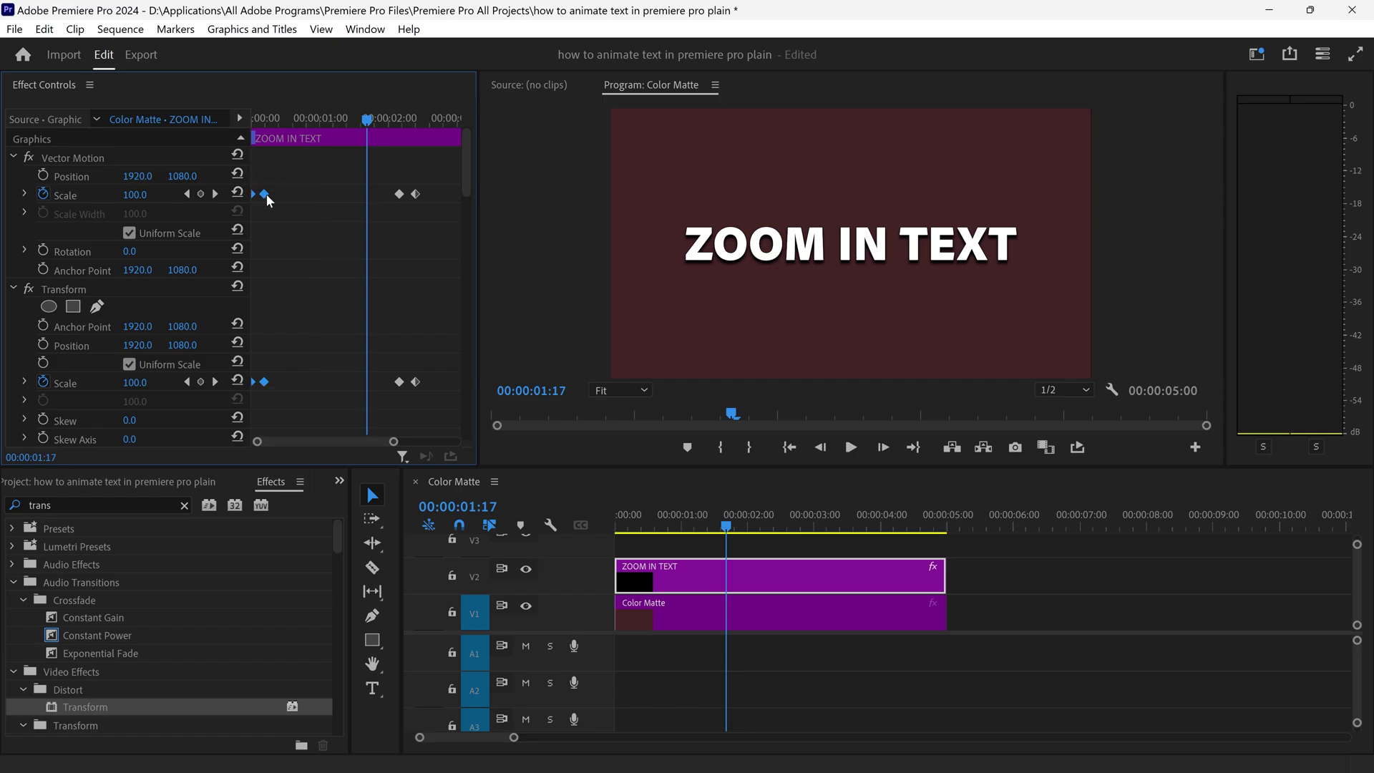
{"action": "right_click", "coordinate": [268, 199]}
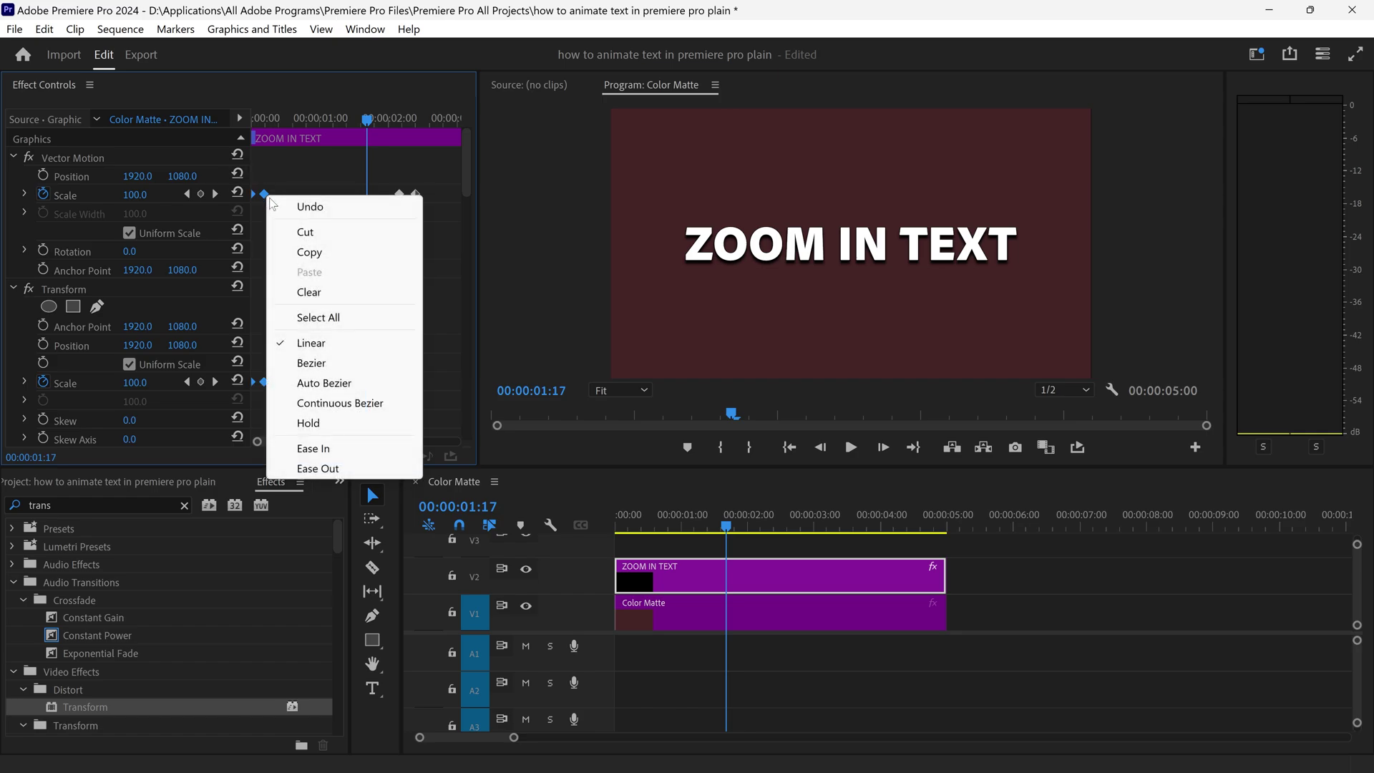
{"action": "left_click", "coordinate": [345, 455]}
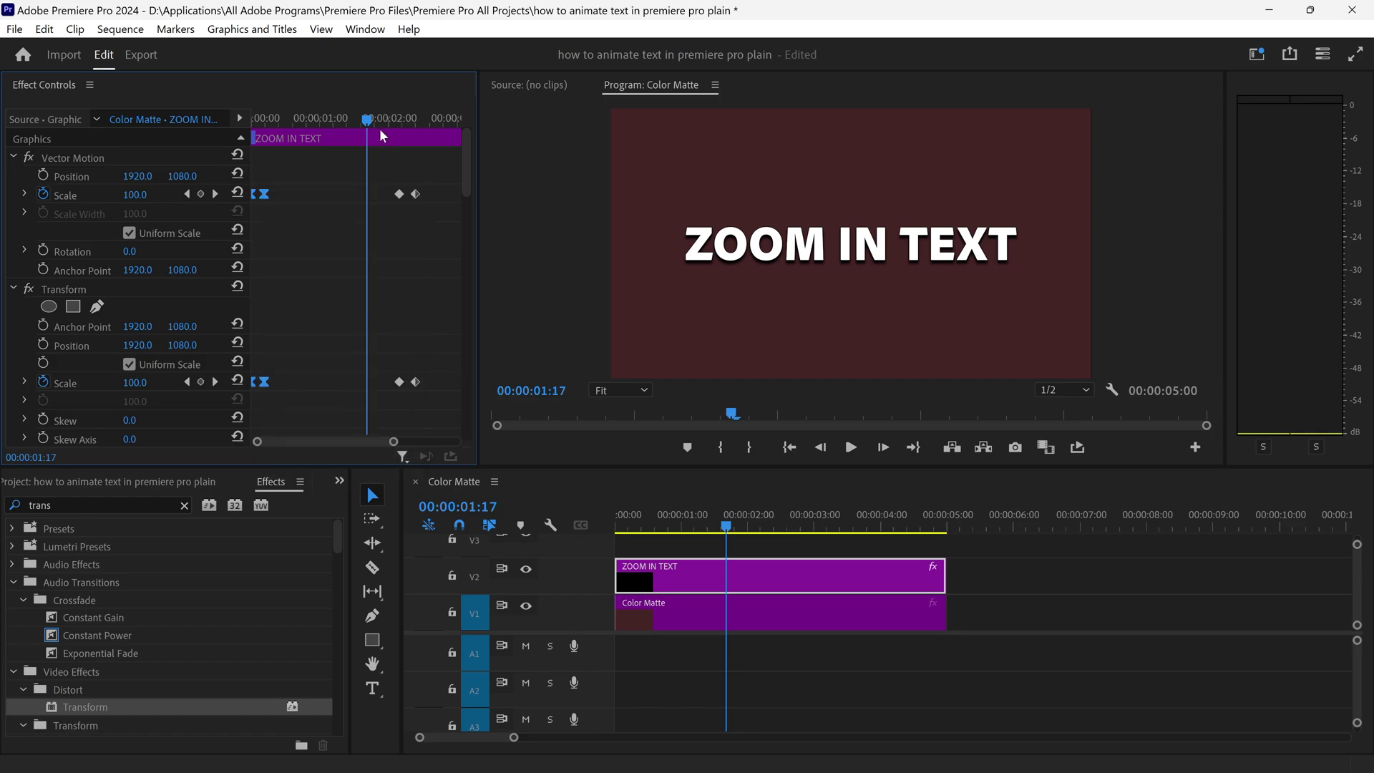
{"action": "left_click_drag", "start_coordinate": [368, 117], "coordinate": [272, 122]}
{"action": "left_click", "coordinate": [328, 255]}
{"action": "key", "text": "Right"}
{"action": "key", "text": "Right"}
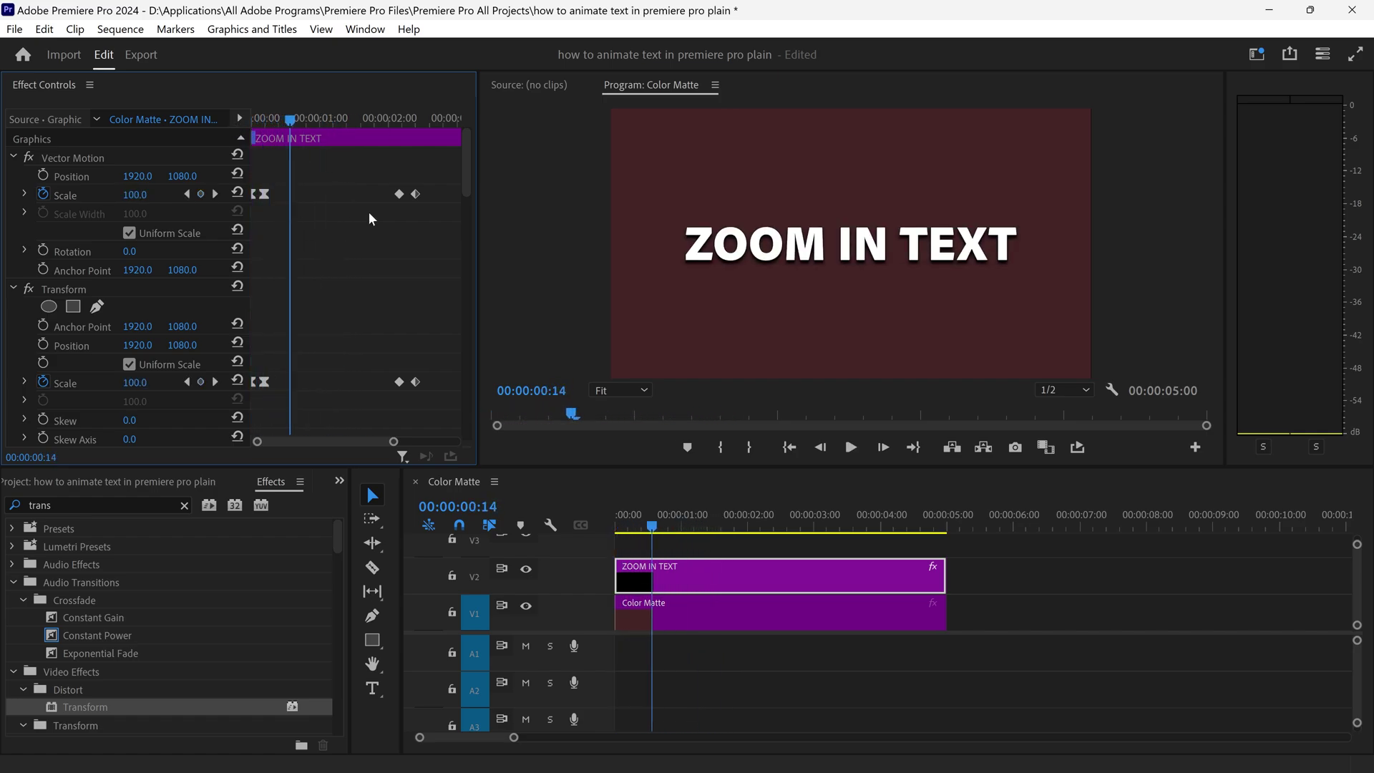
- Apply Ease Out to the zoom-out Scale keyframes and the Shutter Angle keyframes
{"action": "left_click_drag", "start_coordinate": [371, 170], "coordinate": [425, 396]}
{"action": "right_click", "coordinate": [399, 384]}
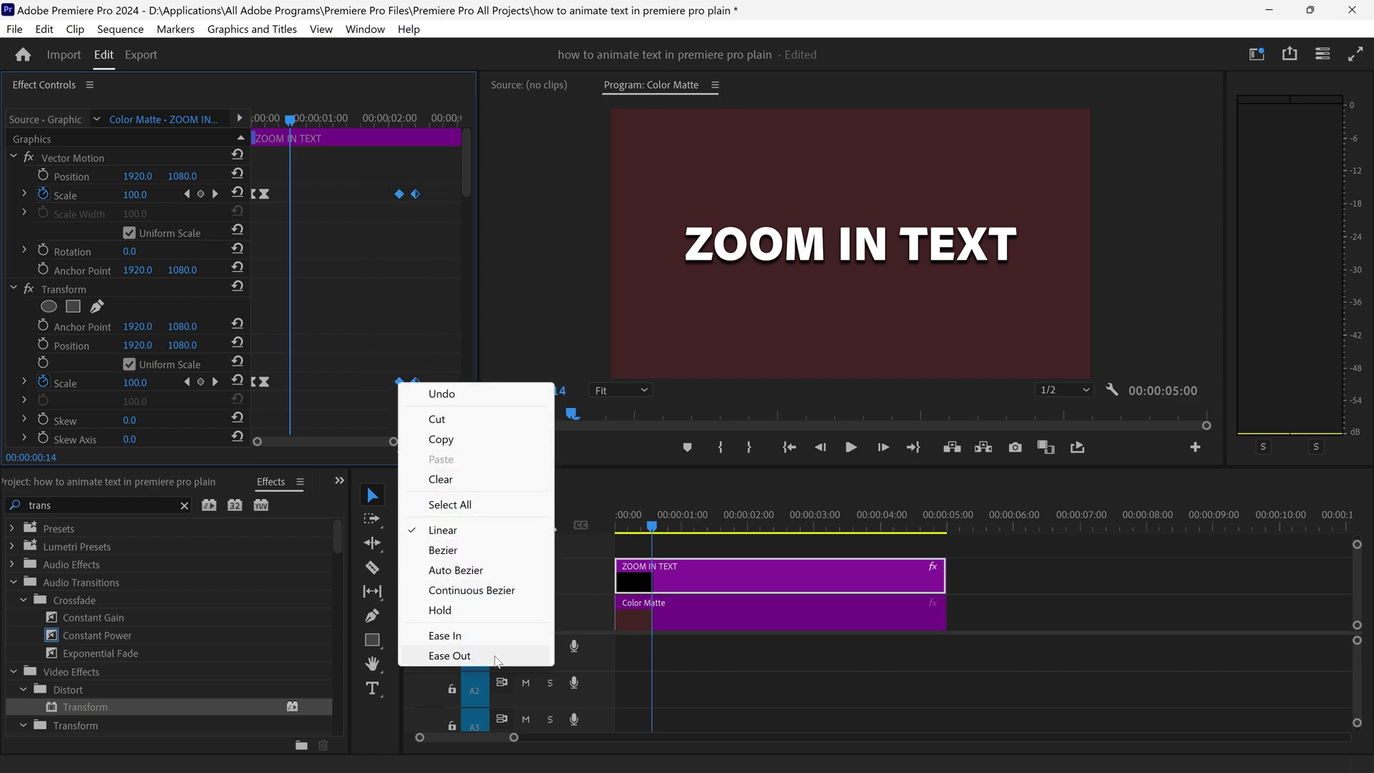
{"action": "left_click", "coordinate": [496, 662]}
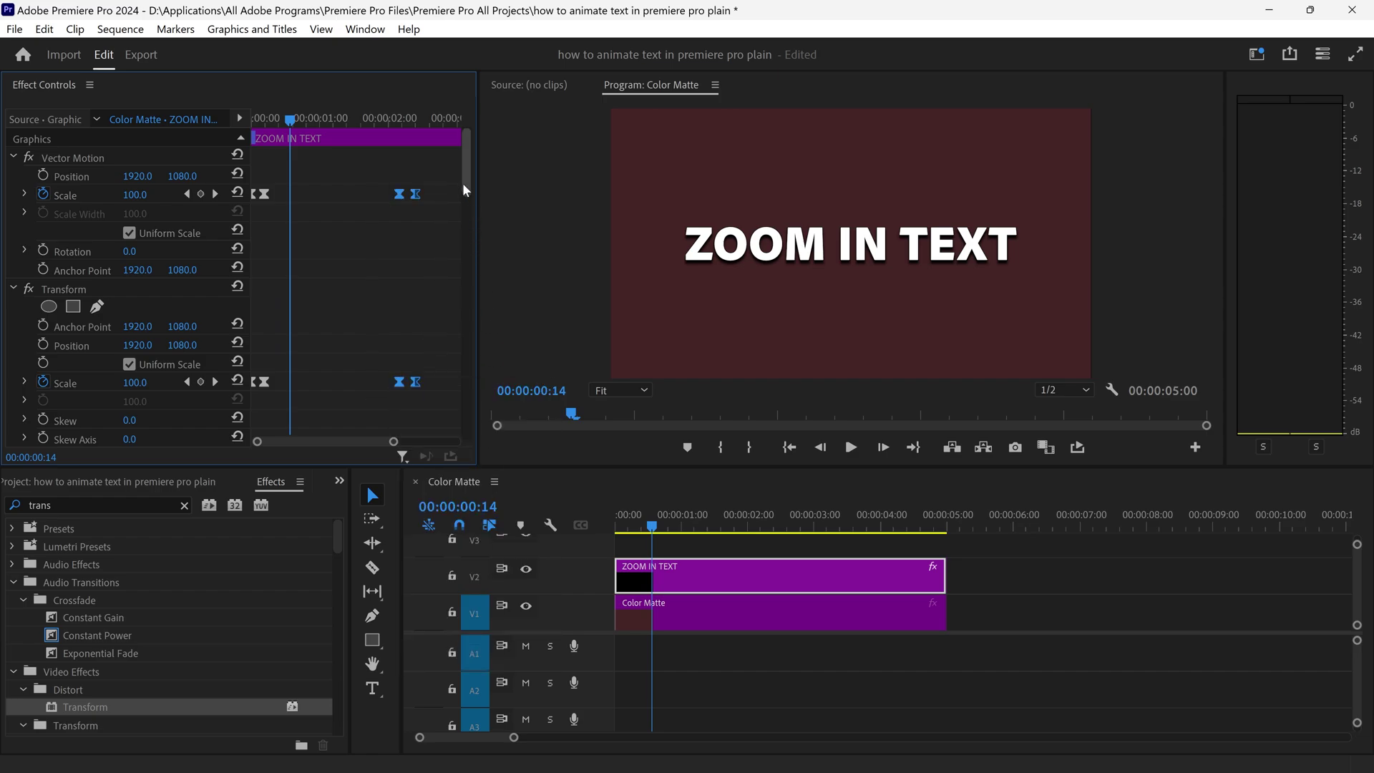
{"action": "left_click_drag", "start_coordinate": [462, 183], "coordinate": [464, 243]}
{"action": "left_click_drag", "start_coordinate": [346, 184], "coordinate": [462, 139]}
{"action": "right_click", "coordinate": [399, 230]}
{"action": "left_click", "coordinate": [458, 502]}
- Replay the animation from the start until the text vanishes
{"action": "left_click_drag", "start_coordinate": [311, 114], "coordinate": [261, 119]}
{"action": "key", "text": "space"}
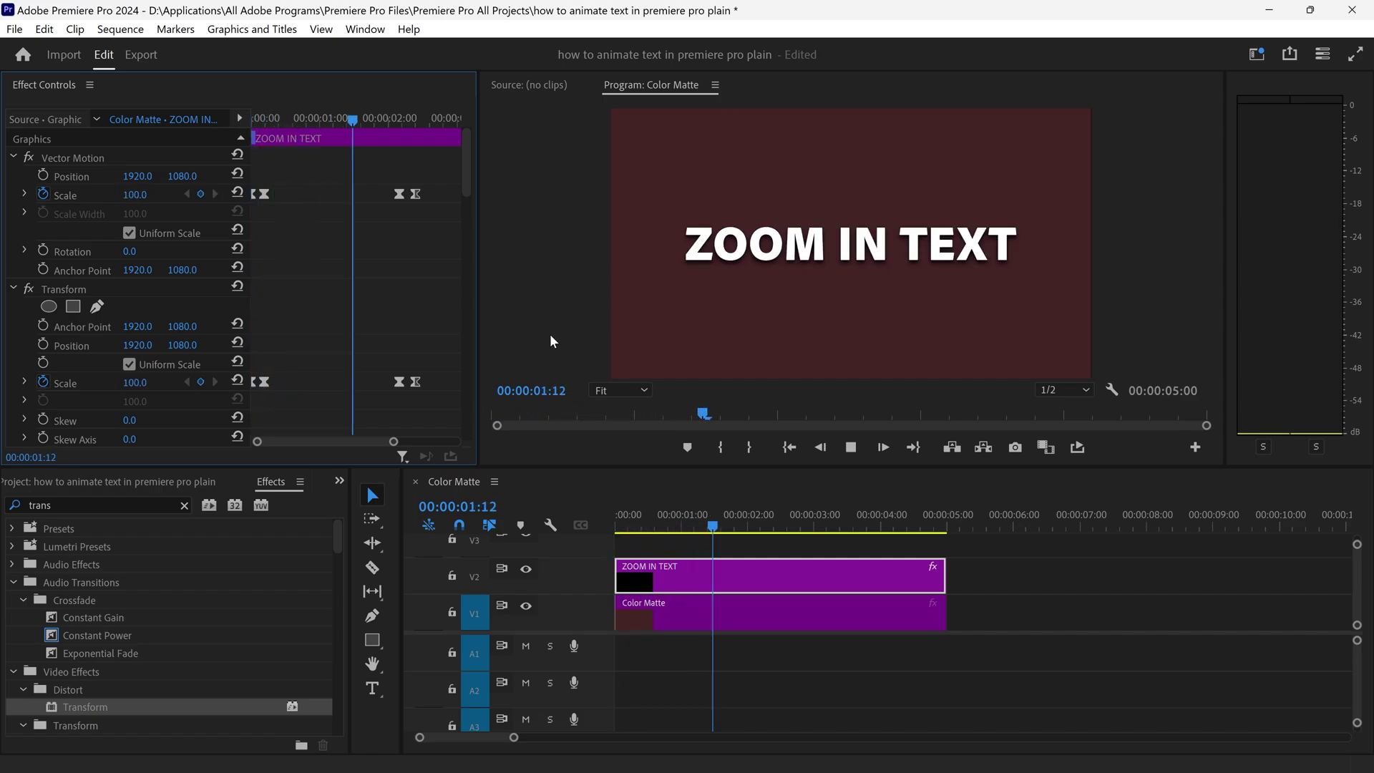
{"action": "key", "text": "space"}
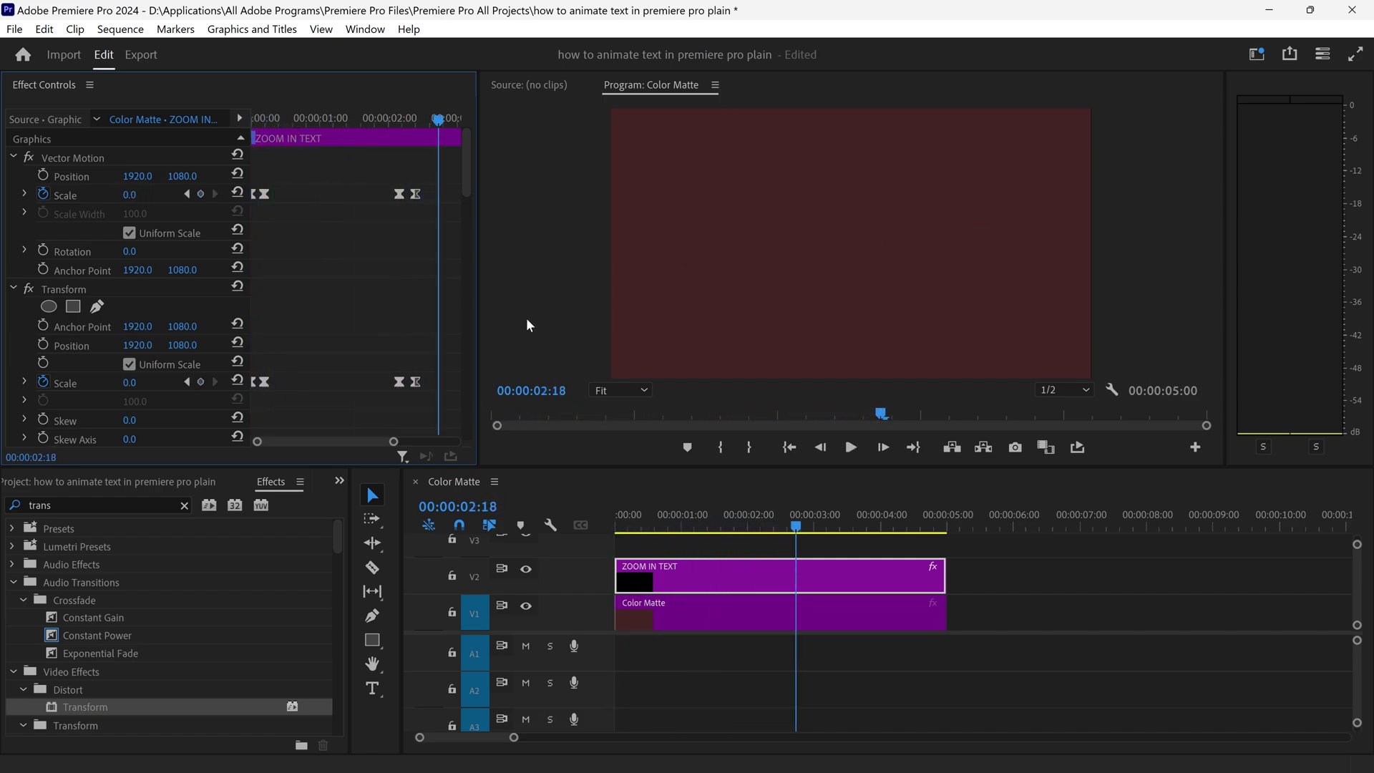
- Trim the text and matte clips so both end where the text vanishes
{"action": "left_click_drag", "start_coordinate": [1018, 647], "coordinate": [633, 517]}
{"action": "left_click", "coordinate": [790, 528]}
{"action": "left_click", "coordinate": [909, 610]}
{"action": "left_click", "coordinate": [694, 581]}
- Drag the zoom-in Vector Motion Scale Bezier handle so the velocity peaks near 1116.3
{"action": "left_click_drag", "start_coordinate": [272, 127], "coordinate": [277, 123]}
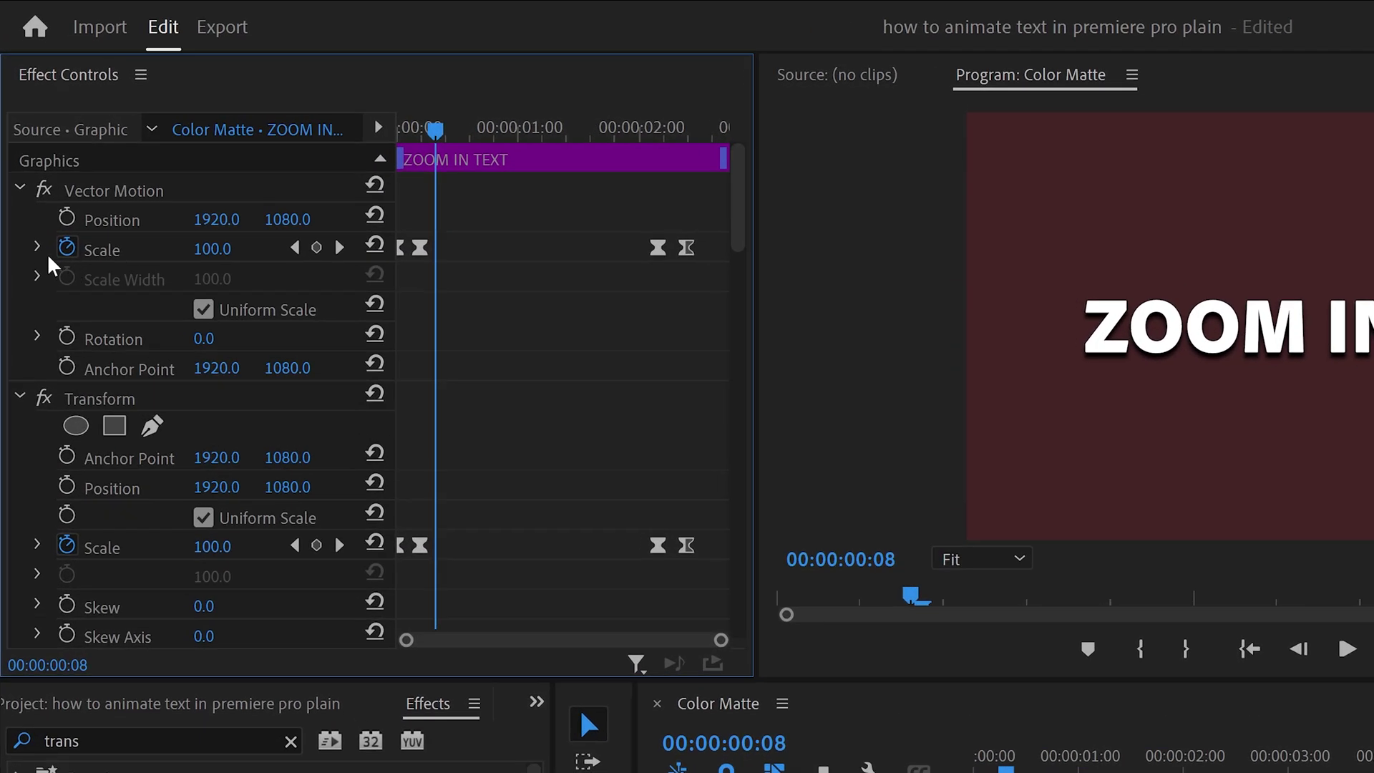
{"action": "left_click", "coordinate": [24, 194]}
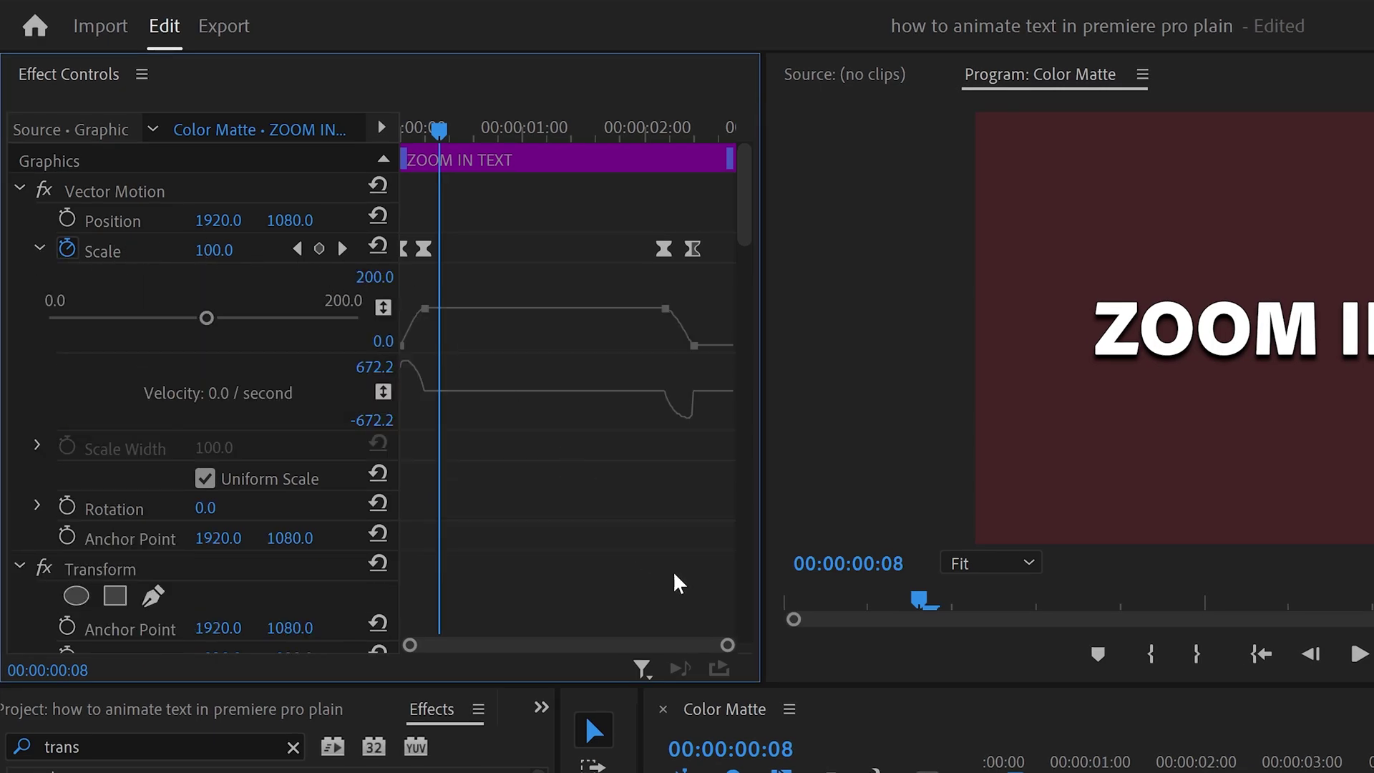
{"action": "left_click_drag", "start_coordinate": [727, 646], "coordinate": [544, 646]}
{"action": "left_click_drag", "start_coordinate": [497, 132], "coordinate": [394, 147]}
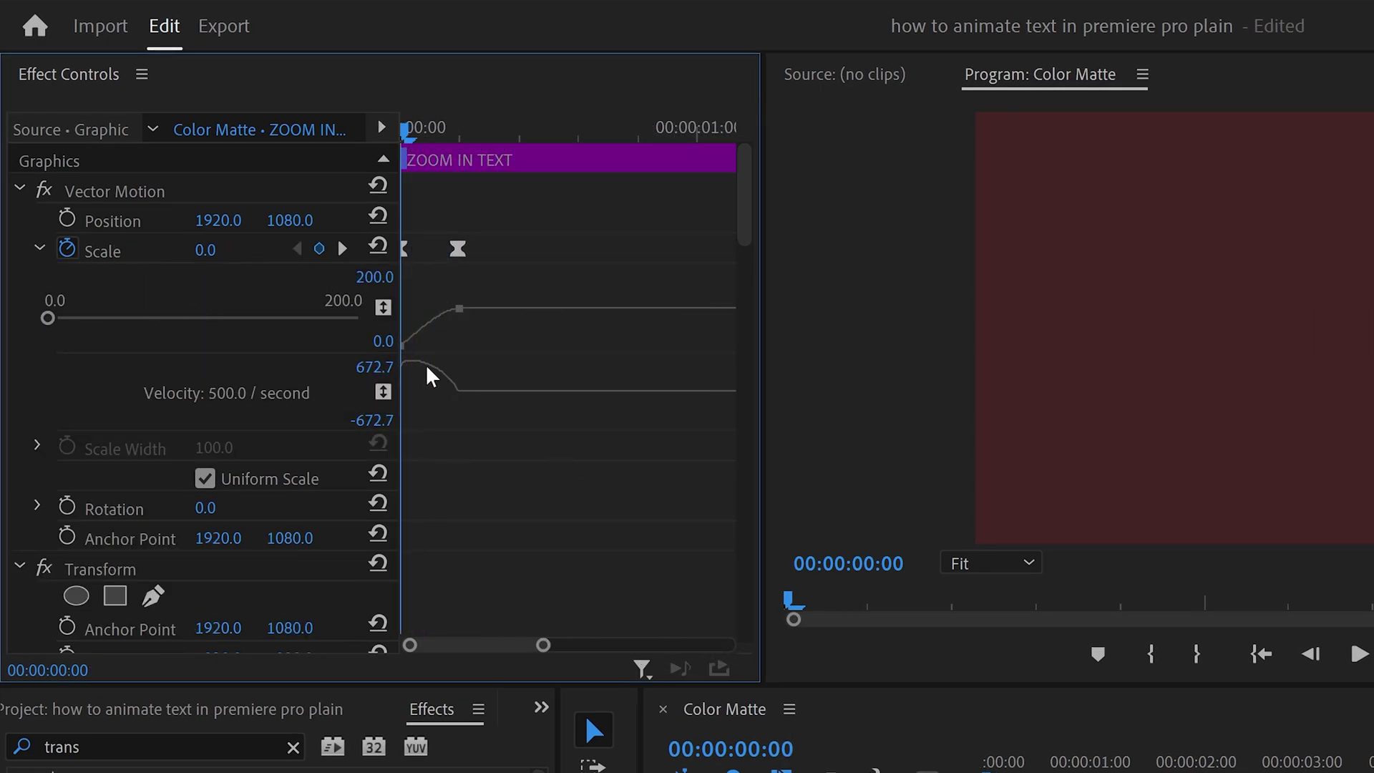
{"action": "left_click", "coordinate": [459, 392]}
{"action": "left_click_drag", "start_coordinate": [447, 392], "coordinate": [436, 393]}
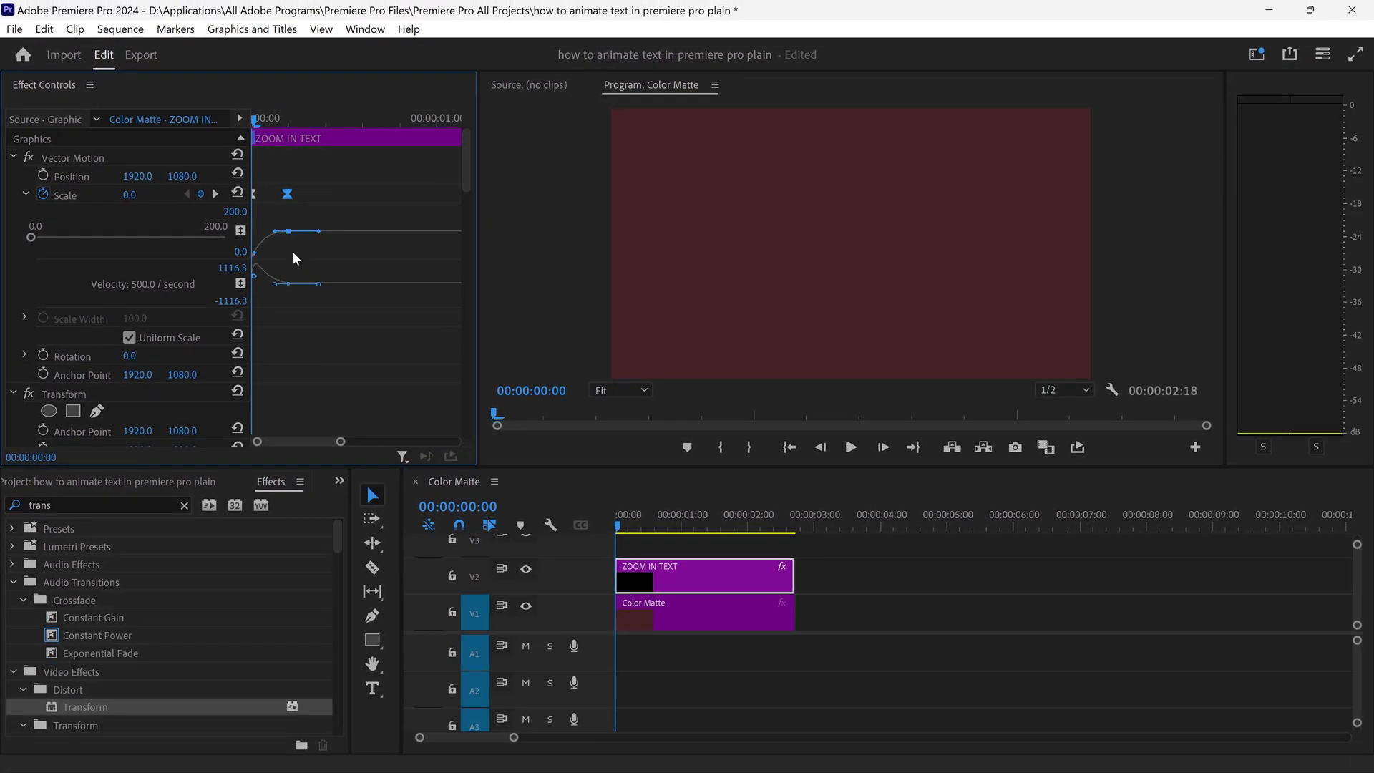
{"action": "key", "text": "space"}
{"action": "left_click_drag", "start_coordinate": [387, 121], "coordinate": [364, 216]}
{"action": "left_click_drag", "start_coordinate": [465, 160], "coordinate": [465, 213]}
- Ease the Transform Scale keyframe's curve and replay the zoom-in to check it
{"action": "left_click", "coordinate": [25, 237]}
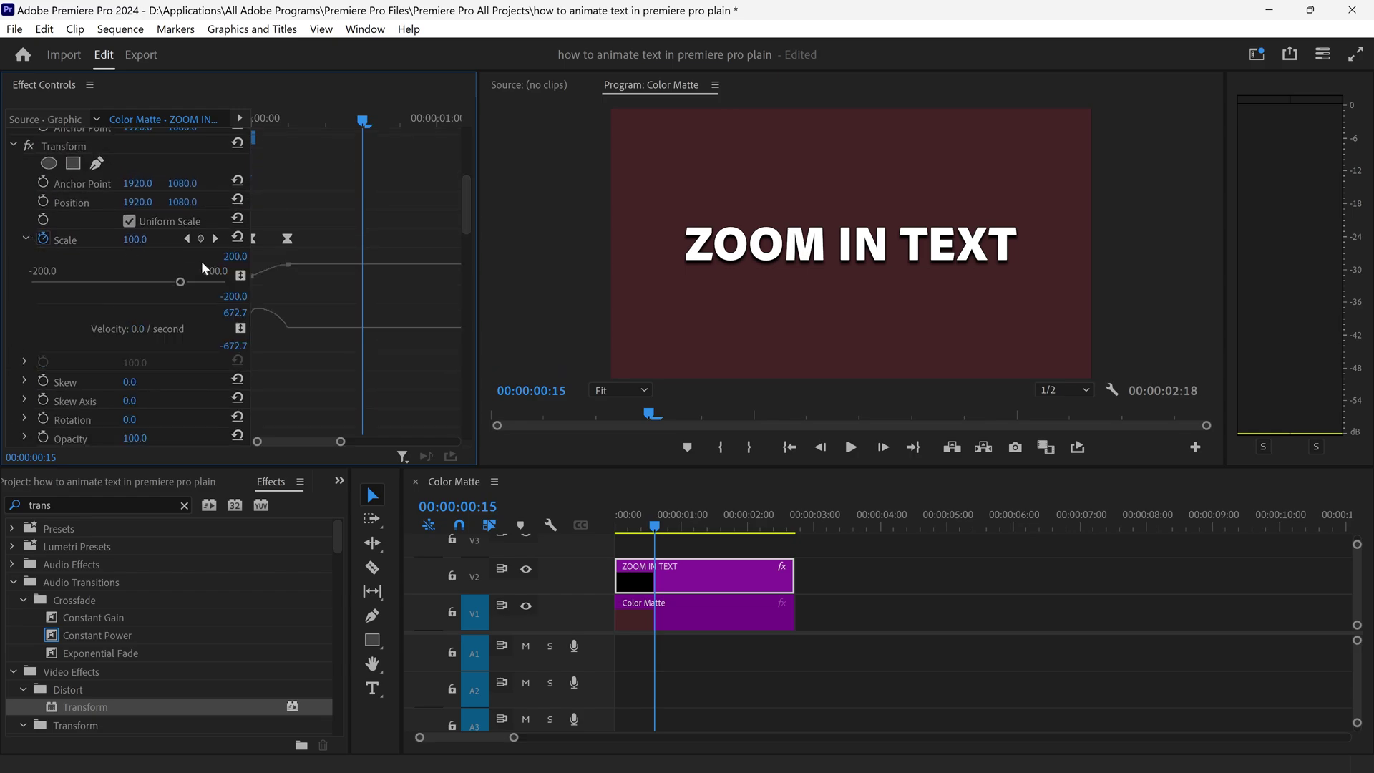
{"action": "left_click", "coordinate": [286, 331]}
{"action": "left_click_drag", "start_coordinate": [283, 329], "coordinate": [273, 329]}
{"action": "key", "text": "space"}
{"action": "key", "text": "space"}
{"action": "left_click_drag", "start_coordinate": [343, 444], "coordinate": [458, 442]}
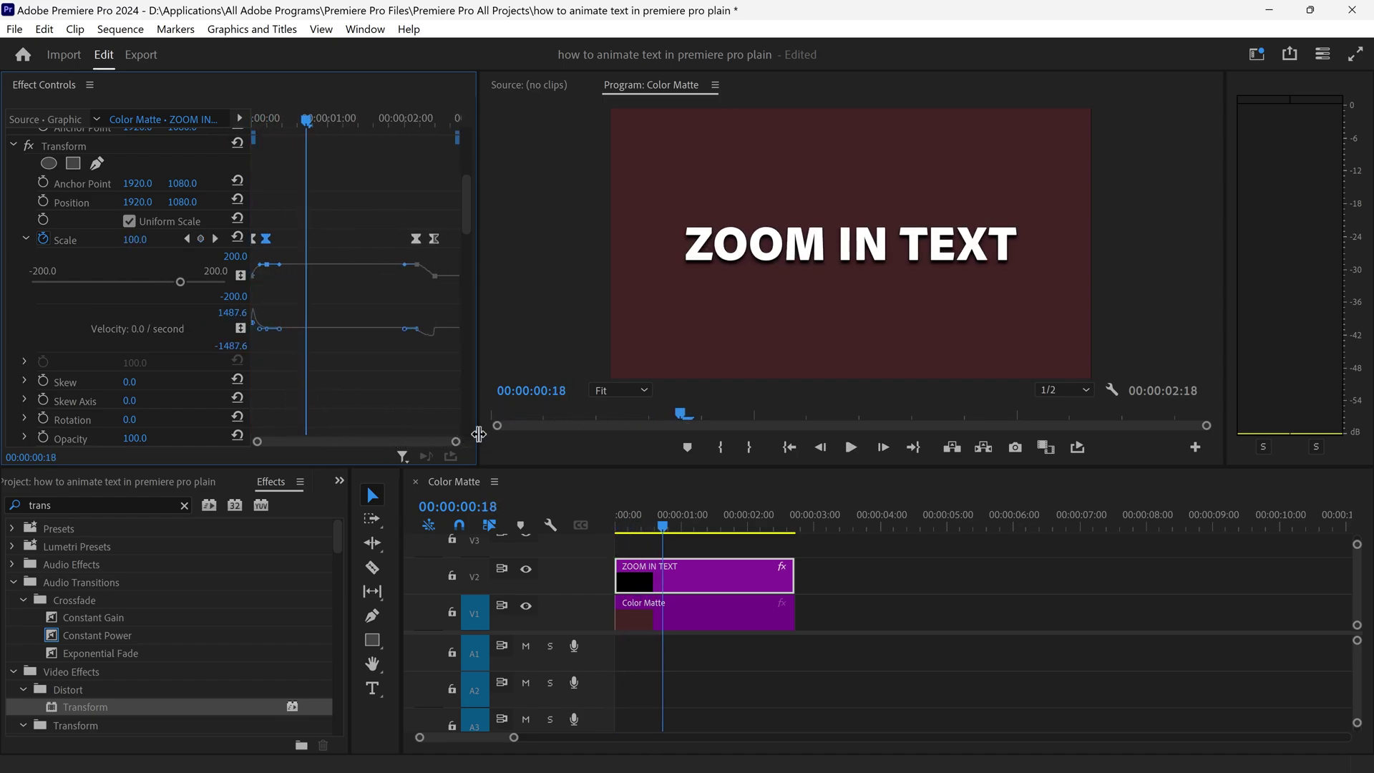
- Ease the zoom-out Vector Motion Scale keyframes, peaking around 555, and play through to check
{"action": "left_click", "coordinate": [412, 118]}
{"action": "left_click_drag", "start_coordinate": [465, 195], "coordinate": [474, 138]}
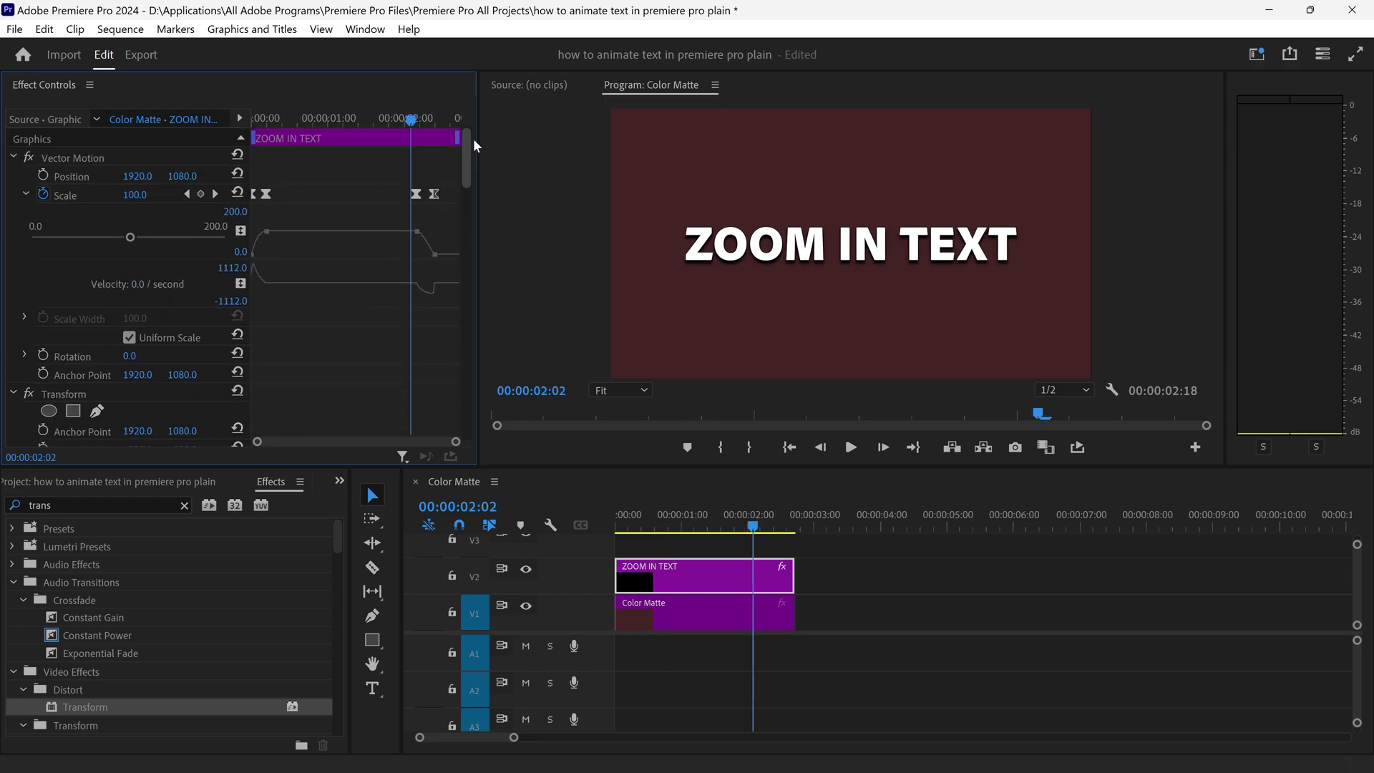
{"action": "left_click", "coordinate": [416, 193]}
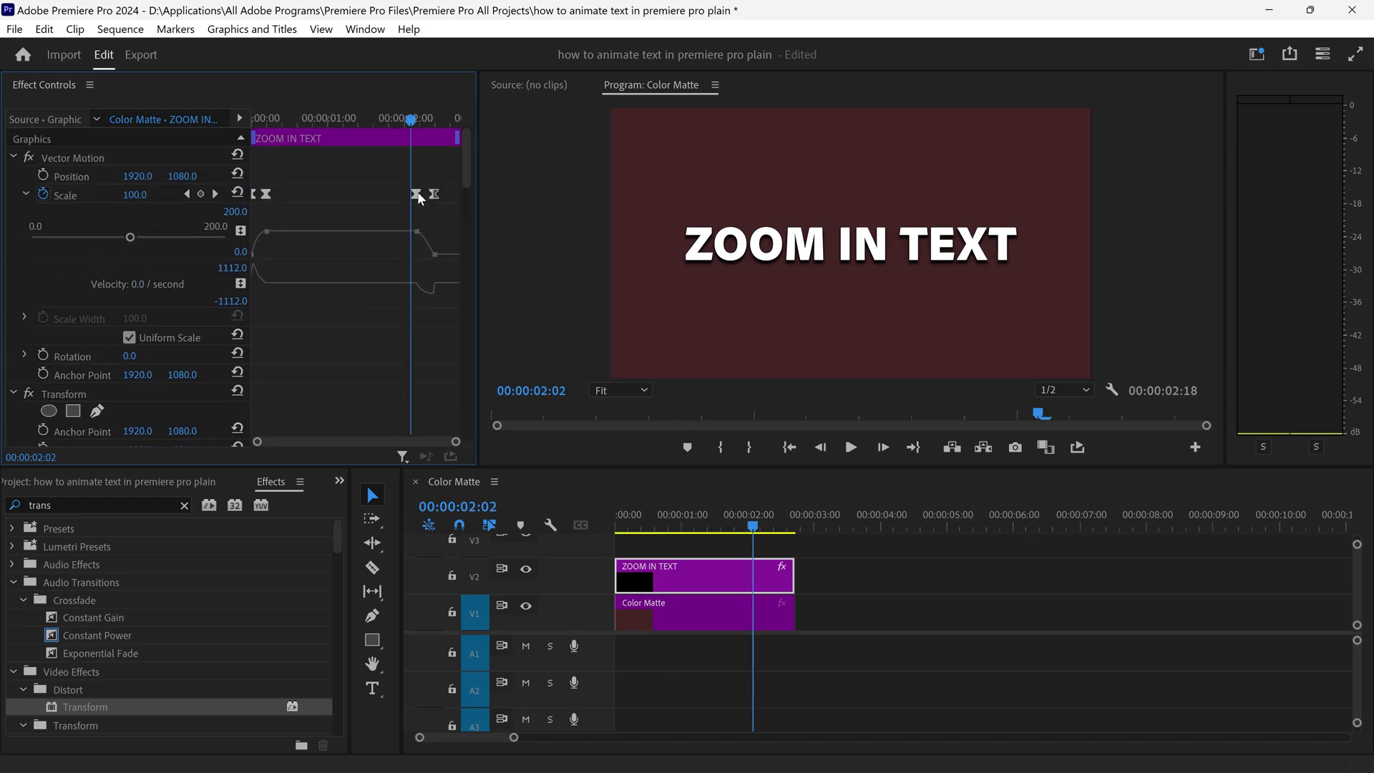
{"action": "left_click", "coordinate": [434, 255]}
{"action": "scroll", "coordinate": [429, 300], "scroll_direction": "up", "scroll_amount": 5}
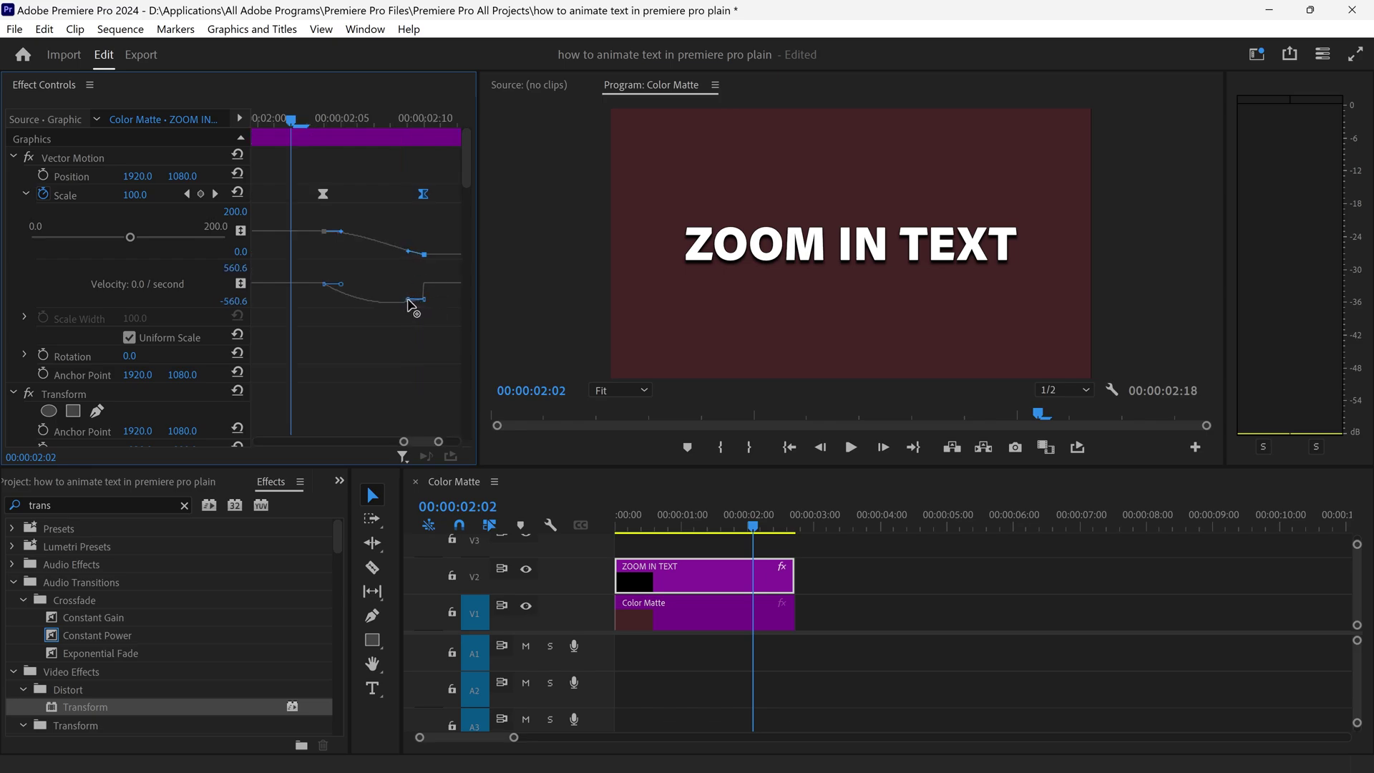
{"action": "key", "text": "space"}
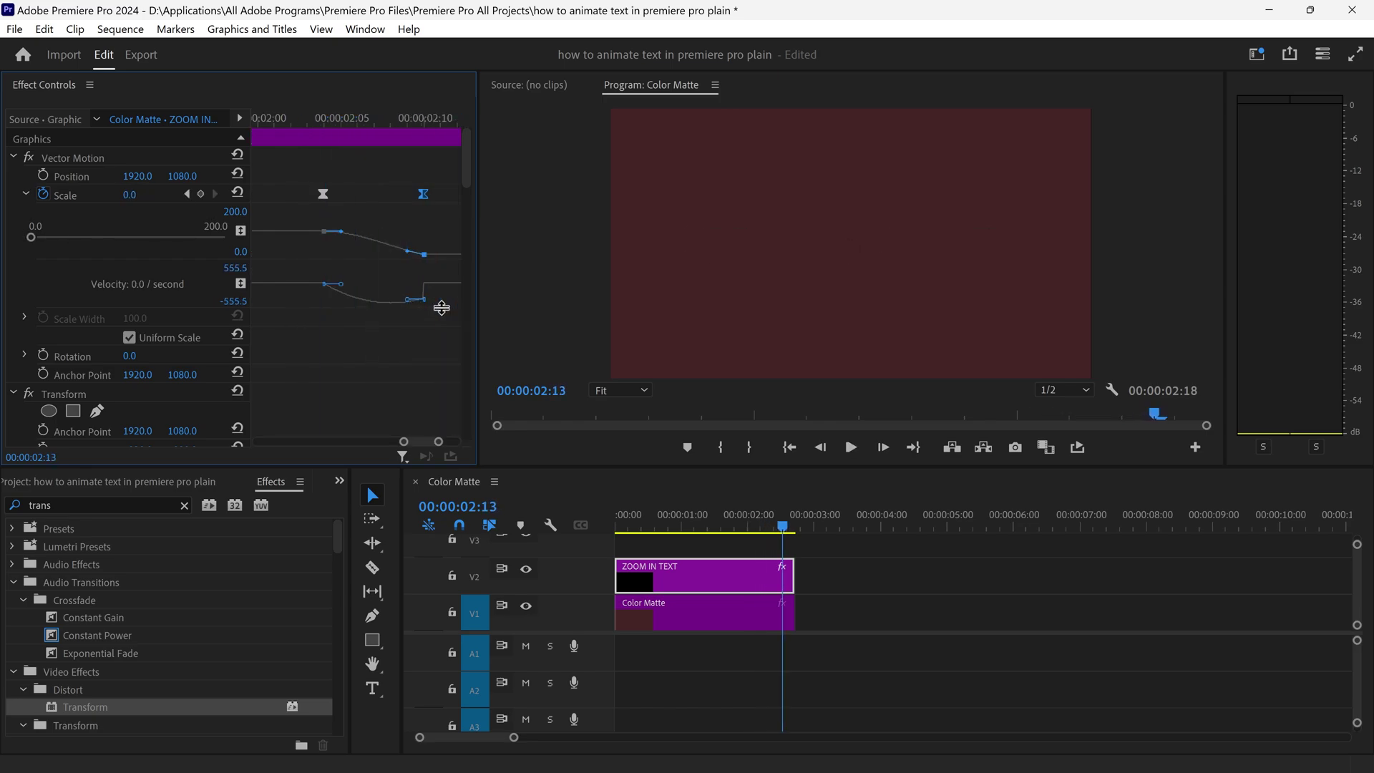
{"action": "left_click", "coordinate": [788, 447]}
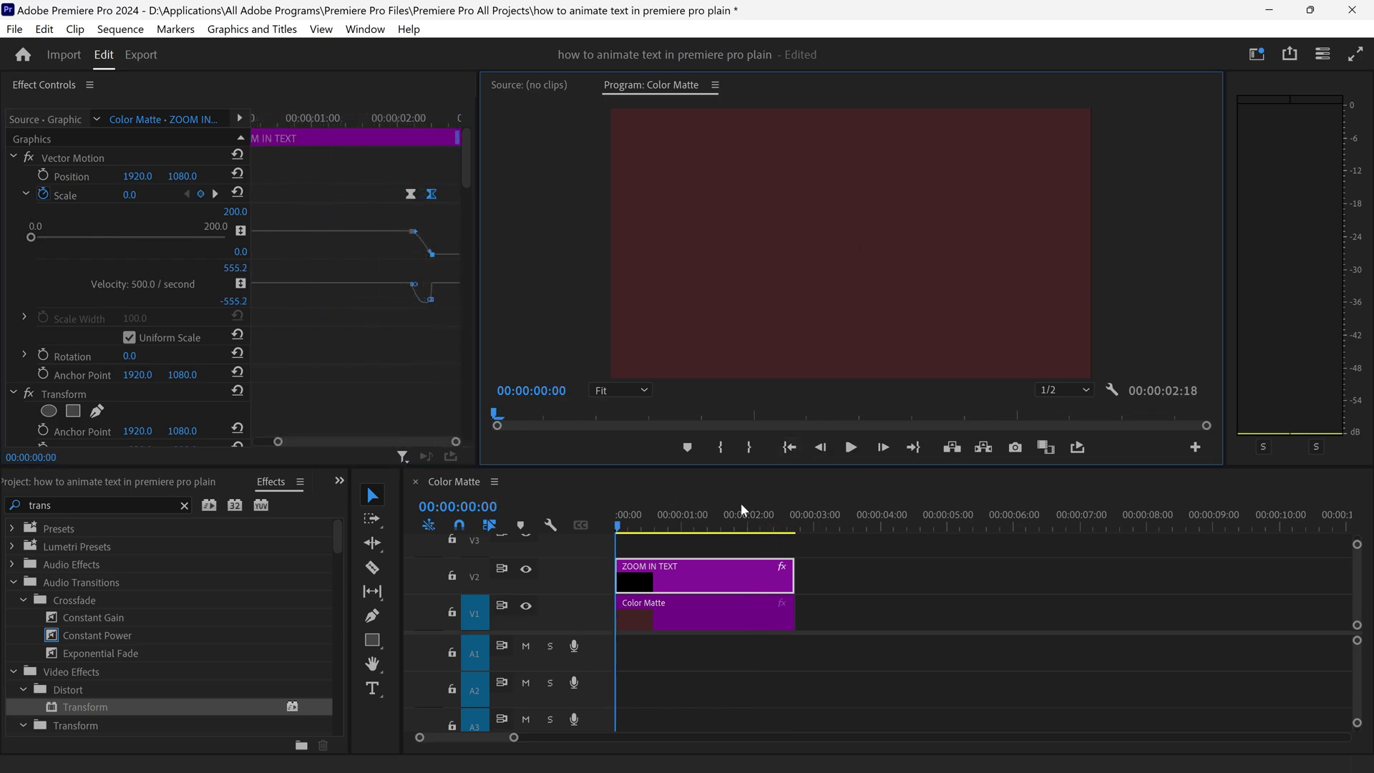
- Export the clip as Motion Graphics template 'zoom in text' to Local Templates Folder, keyword 'zoom in'
{"action": "left_click", "coordinate": [651, 518]}
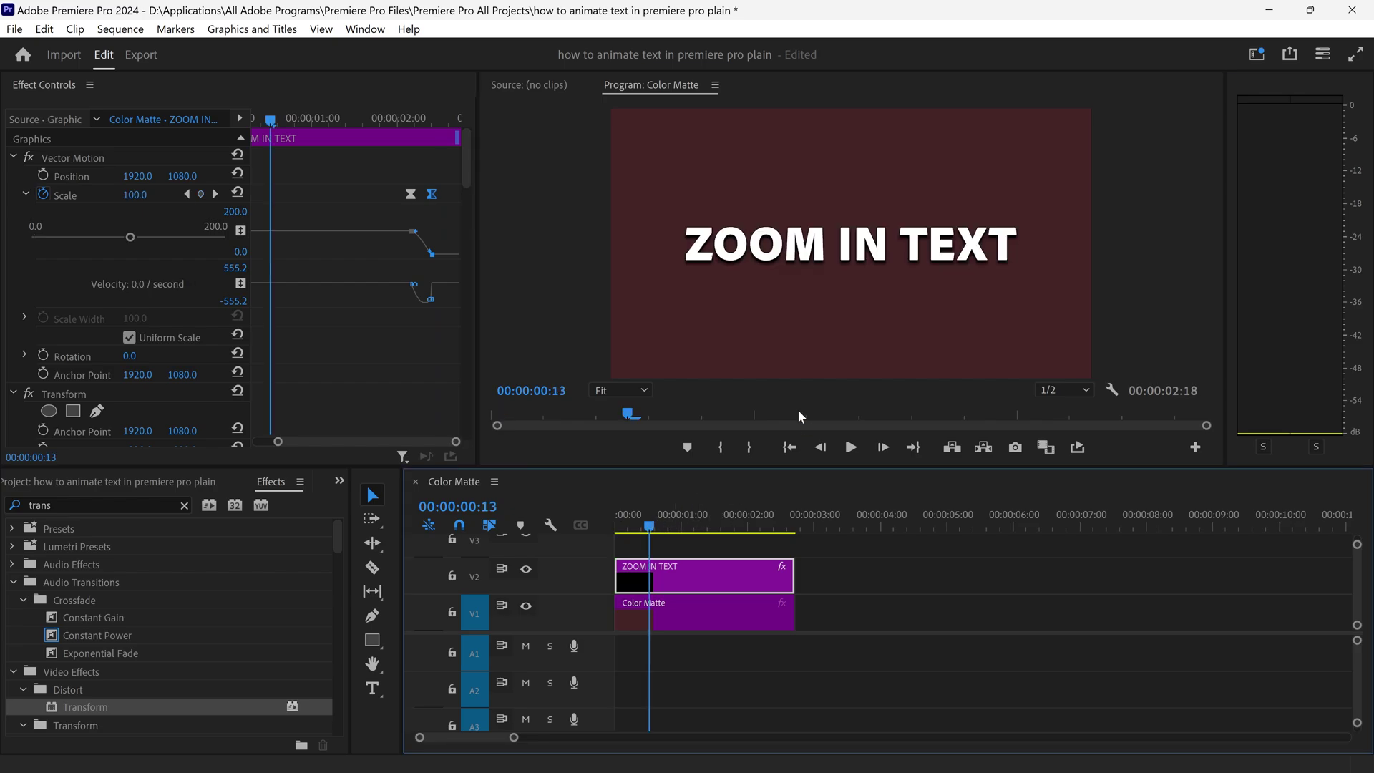
{"action": "right_click", "coordinate": [693, 574]}
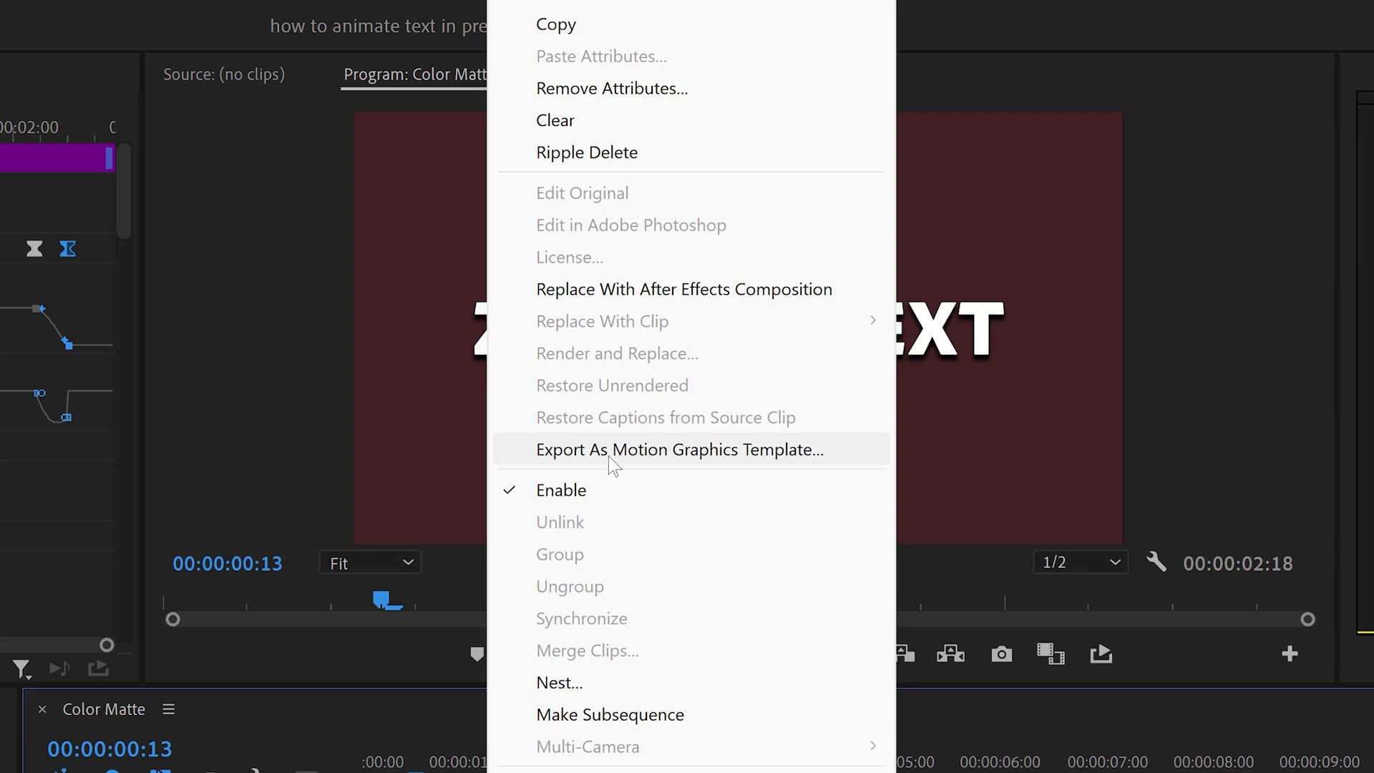
{"action": "left_click", "coordinate": [608, 449]}
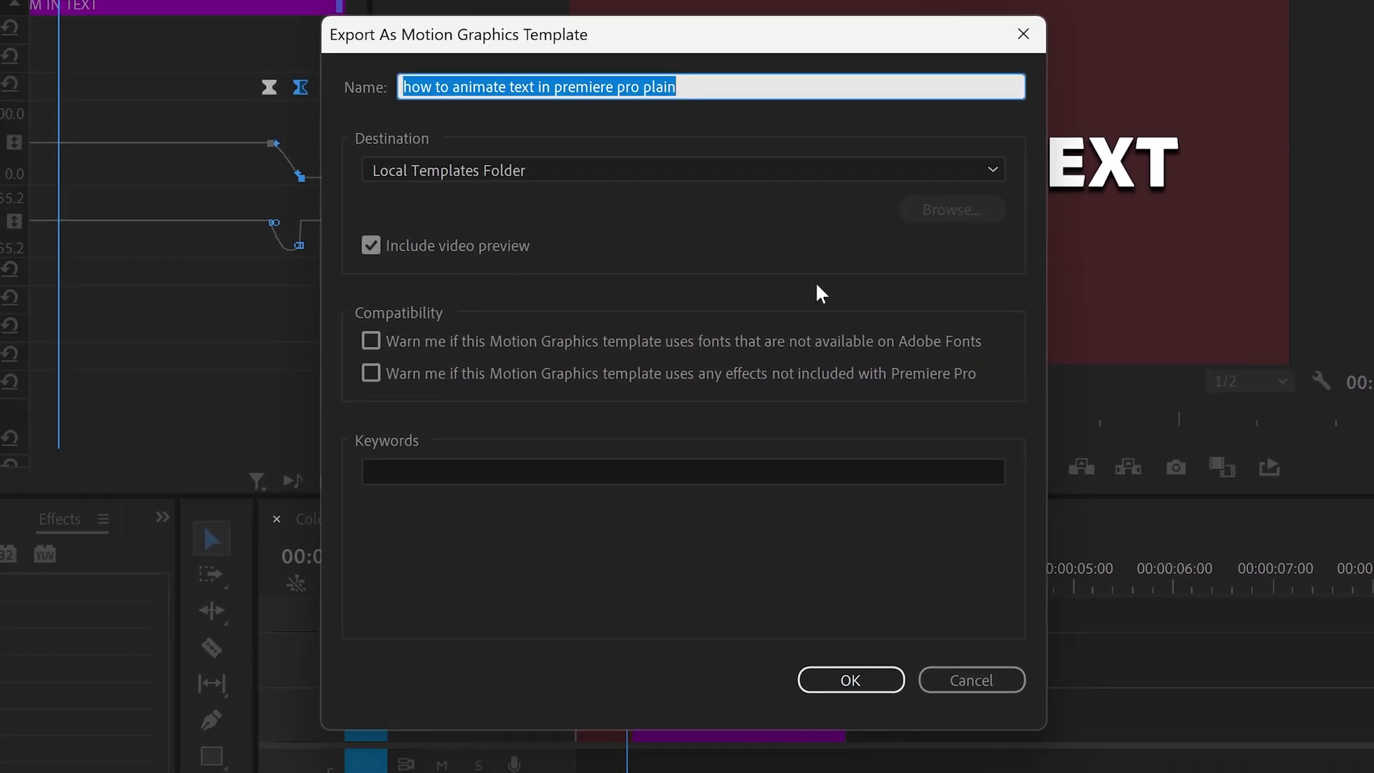
{"action": "type", "text": "zoom in text"}
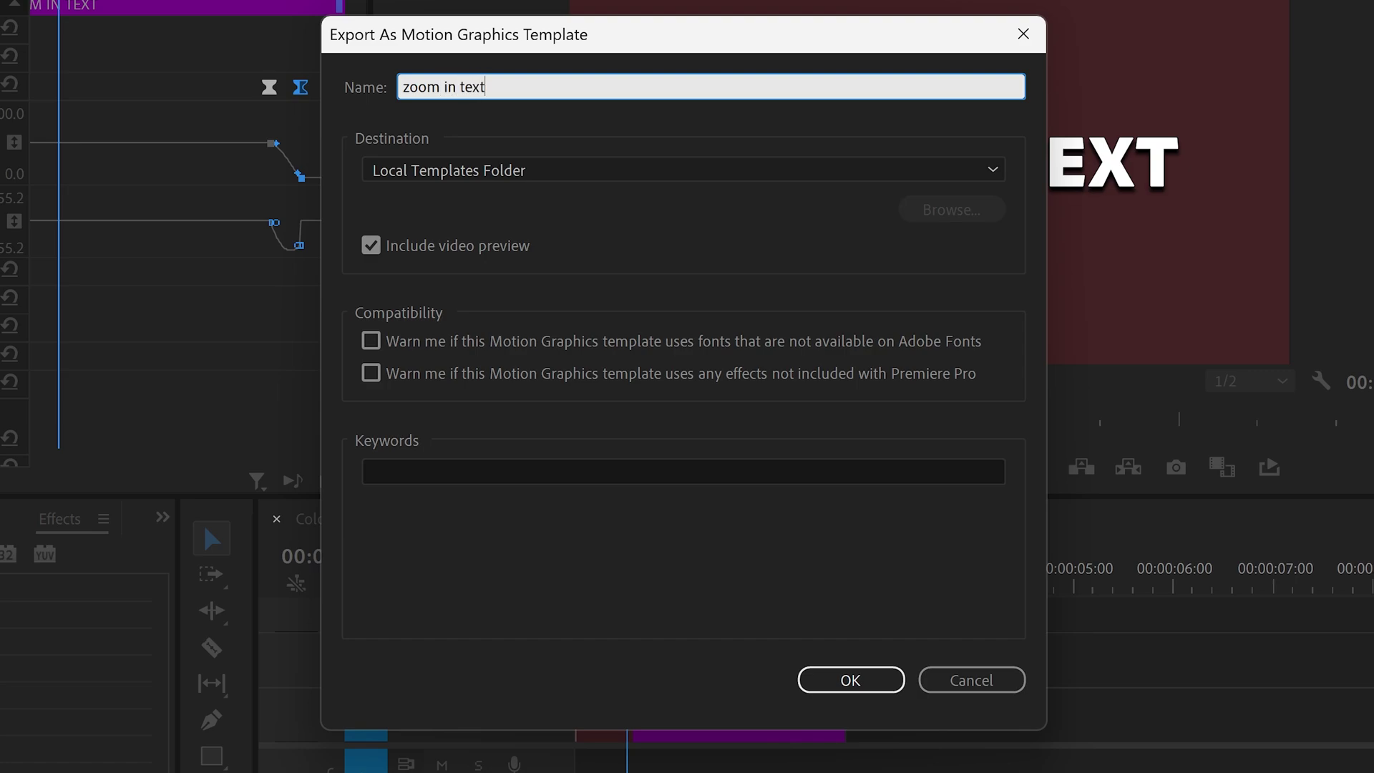
{"action": "left_click", "coordinate": [582, 172]}
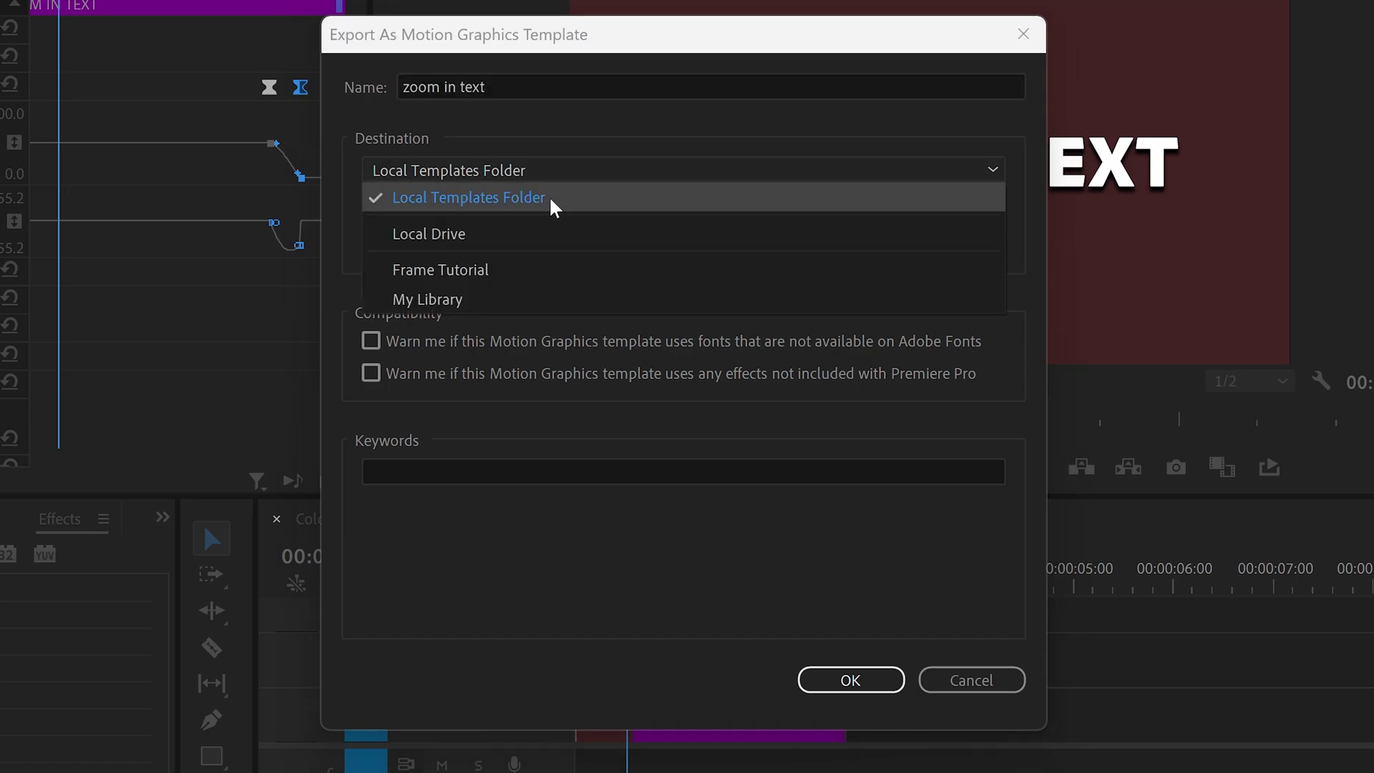
{"action": "left_click", "coordinate": [459, 200]}
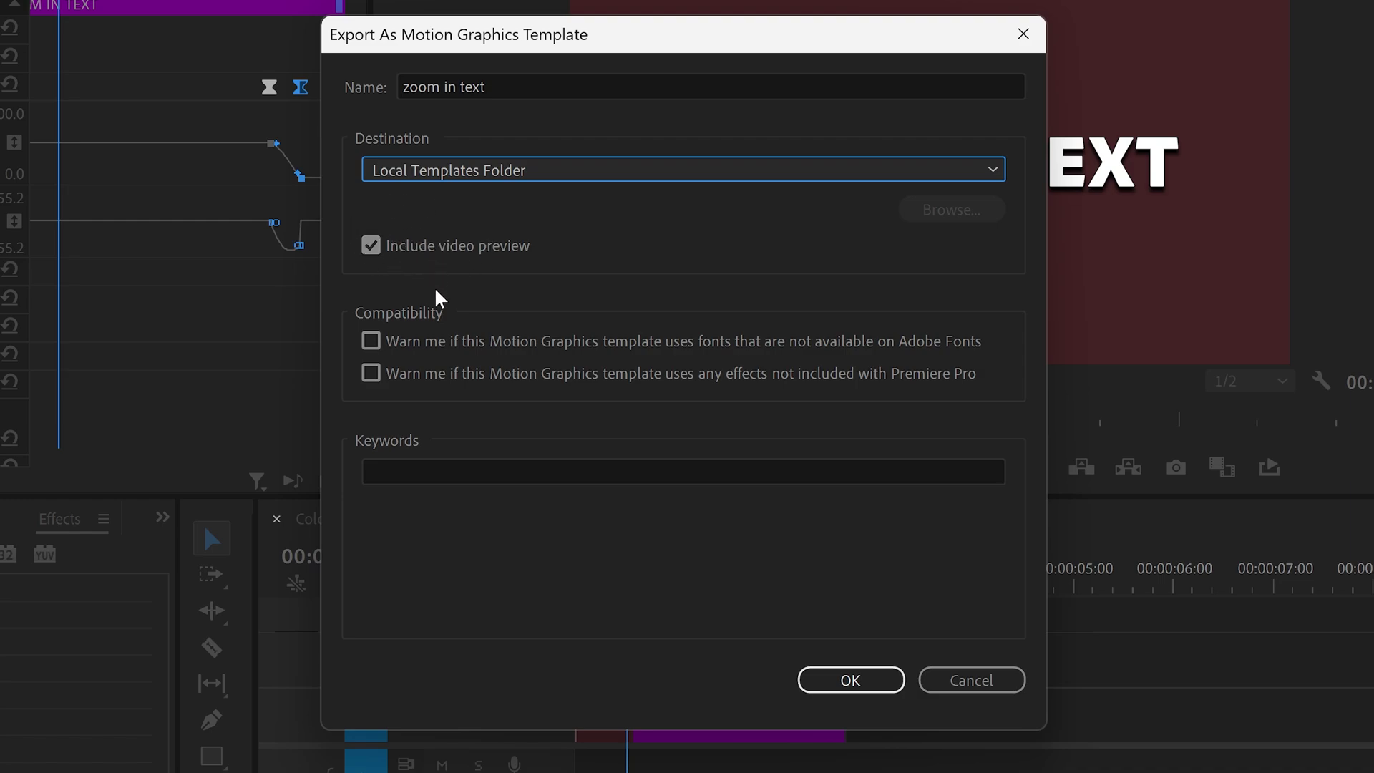
{"action": "left_click", "coordinate": [414, 465]}
{"action": "type", "text": "zoom in"}
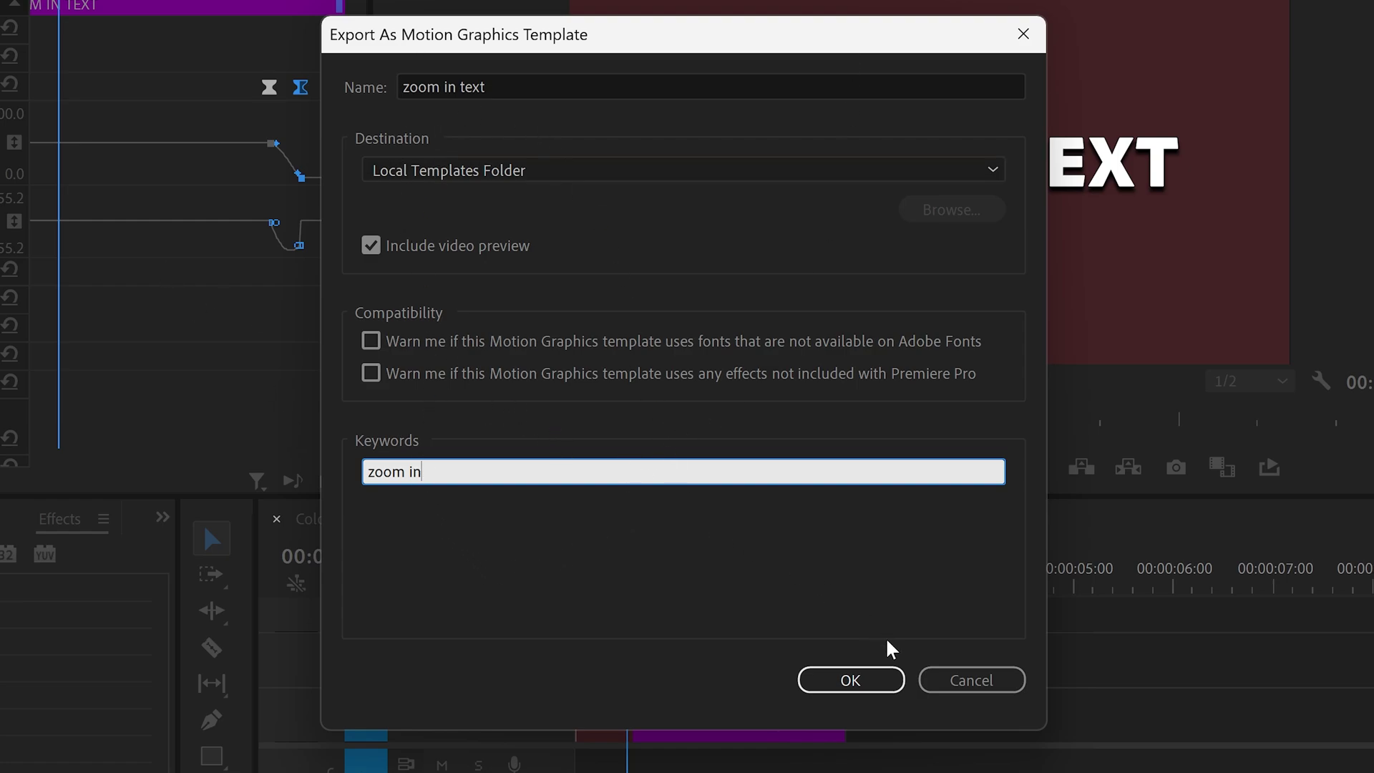
{"action": "left_click", "coordinate": [880, 682]}
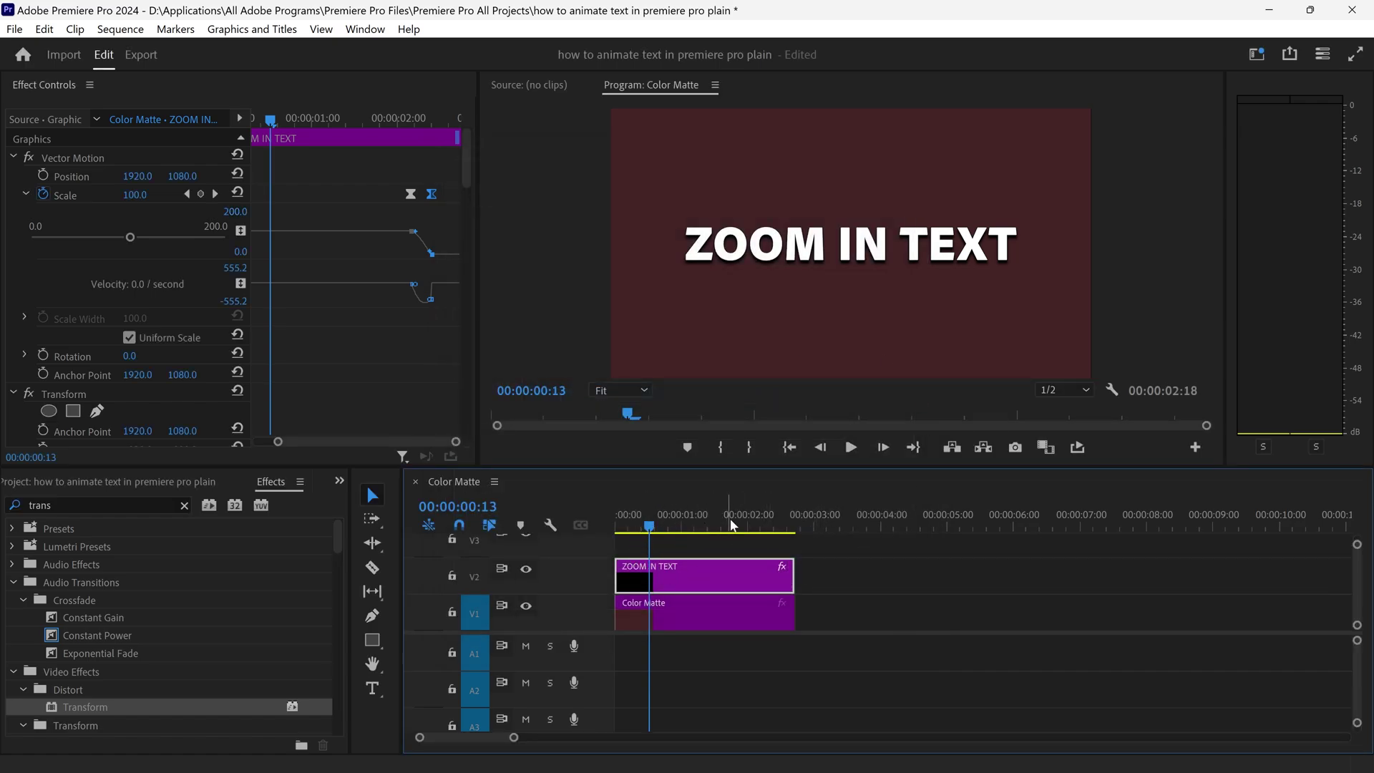
- Show the Essential Graphics panel and widen it to see the templates
{"action": "left_click", "coordinate": [365, 29]}
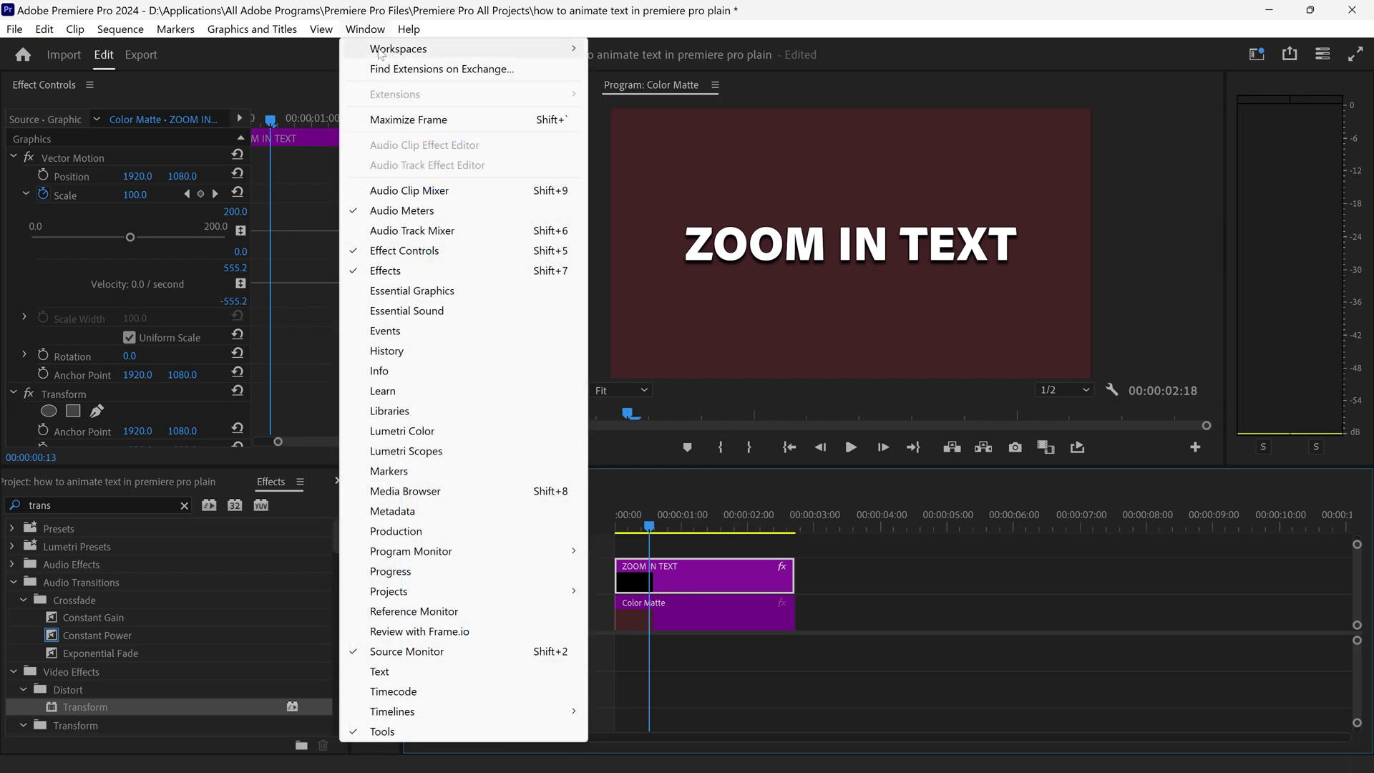
{"action": "left_click", "coordinate": [421, 298]}
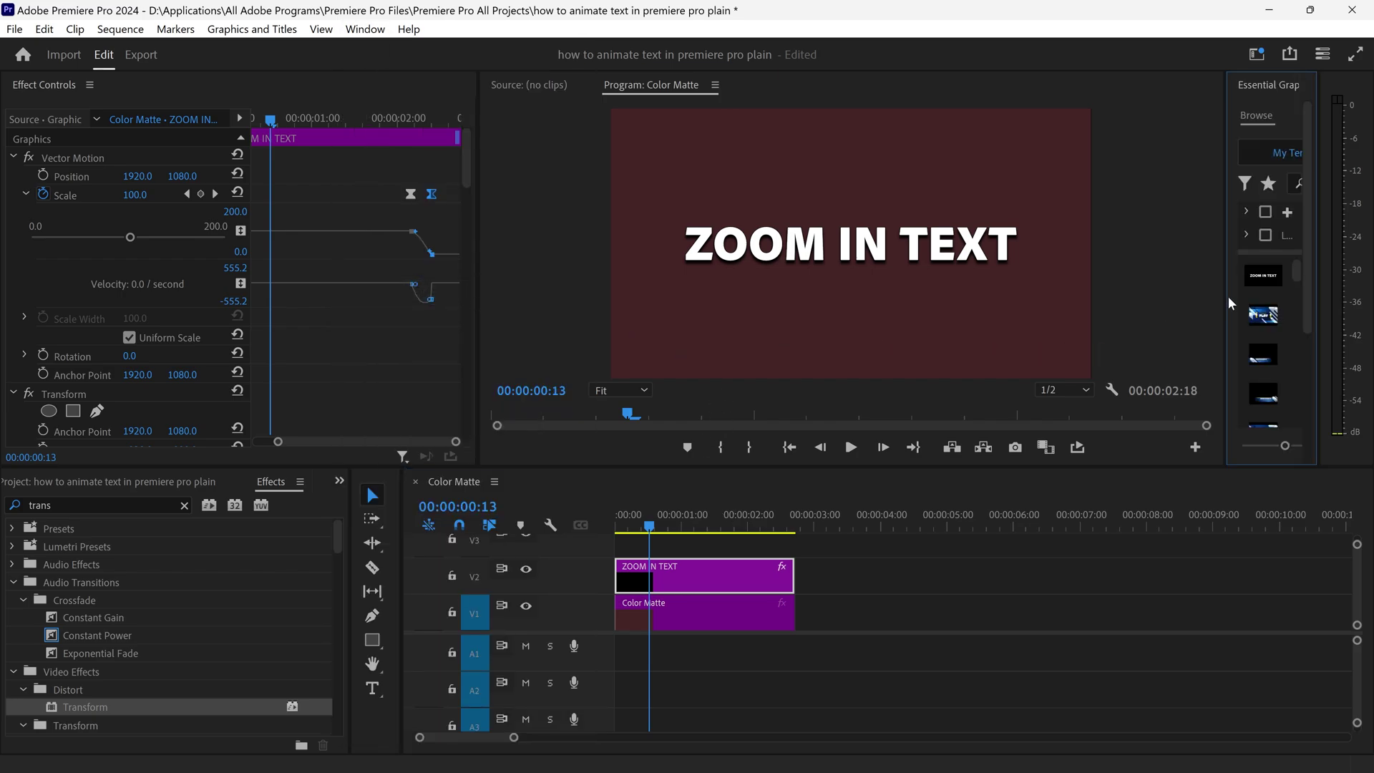
{"action": "left_click_drag", "start_coordinate": [1228, 297], "coordinate": [1055, 295]}
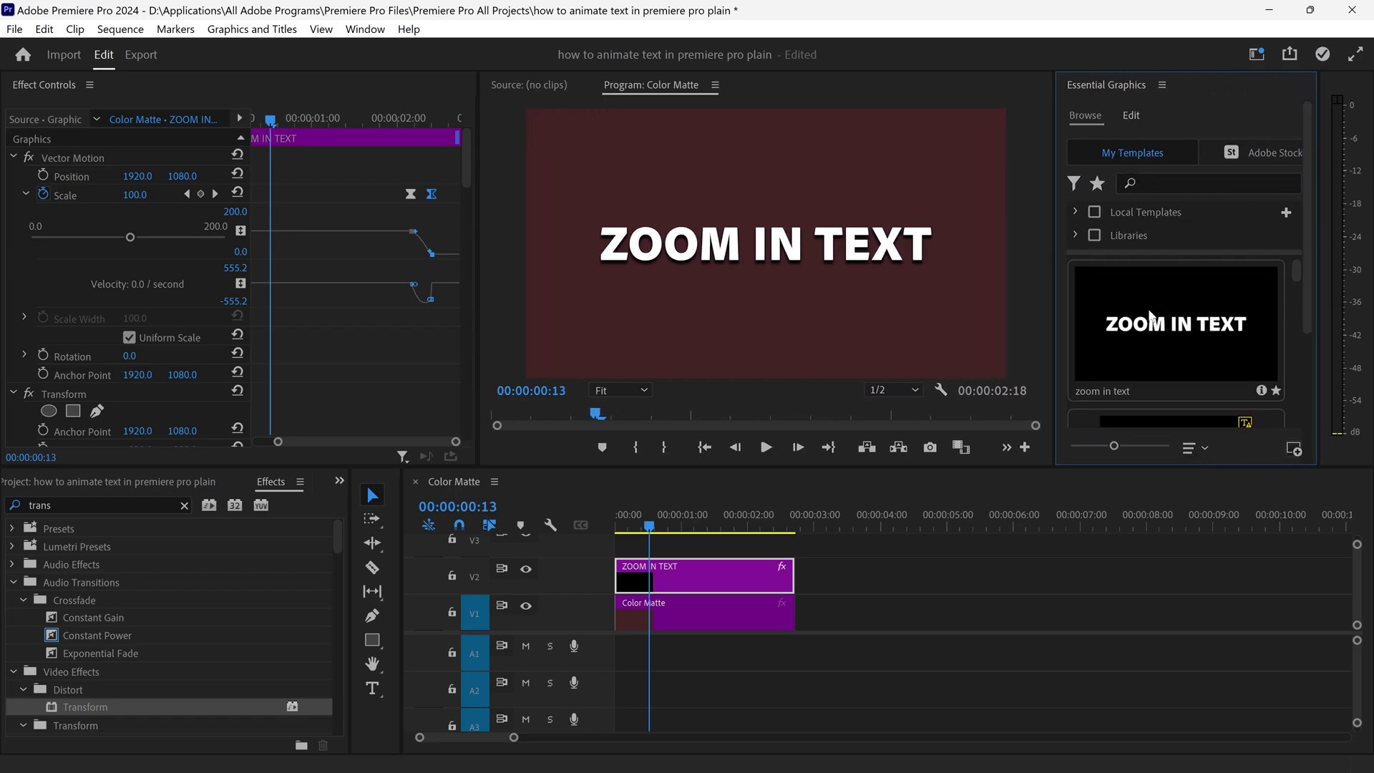
- Place the zoom in text template on V2 near 3 seconds and test-play it
{"action": "left_click_drag", "start_coordinate": [1111, 324], "coordinate": [850, 576]}
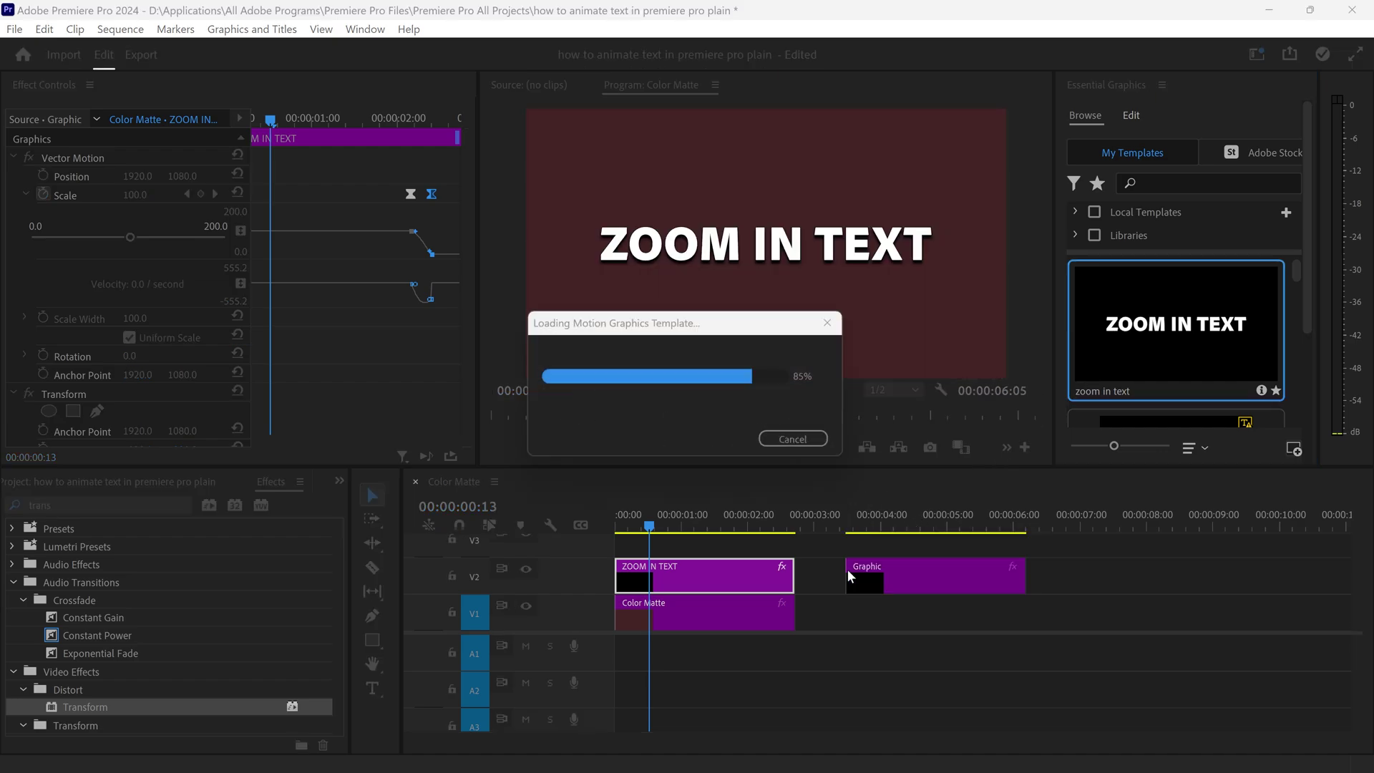
{"action": "left_click", "coordinate": [851, 523]}
{"action": "key", "text": "space"}
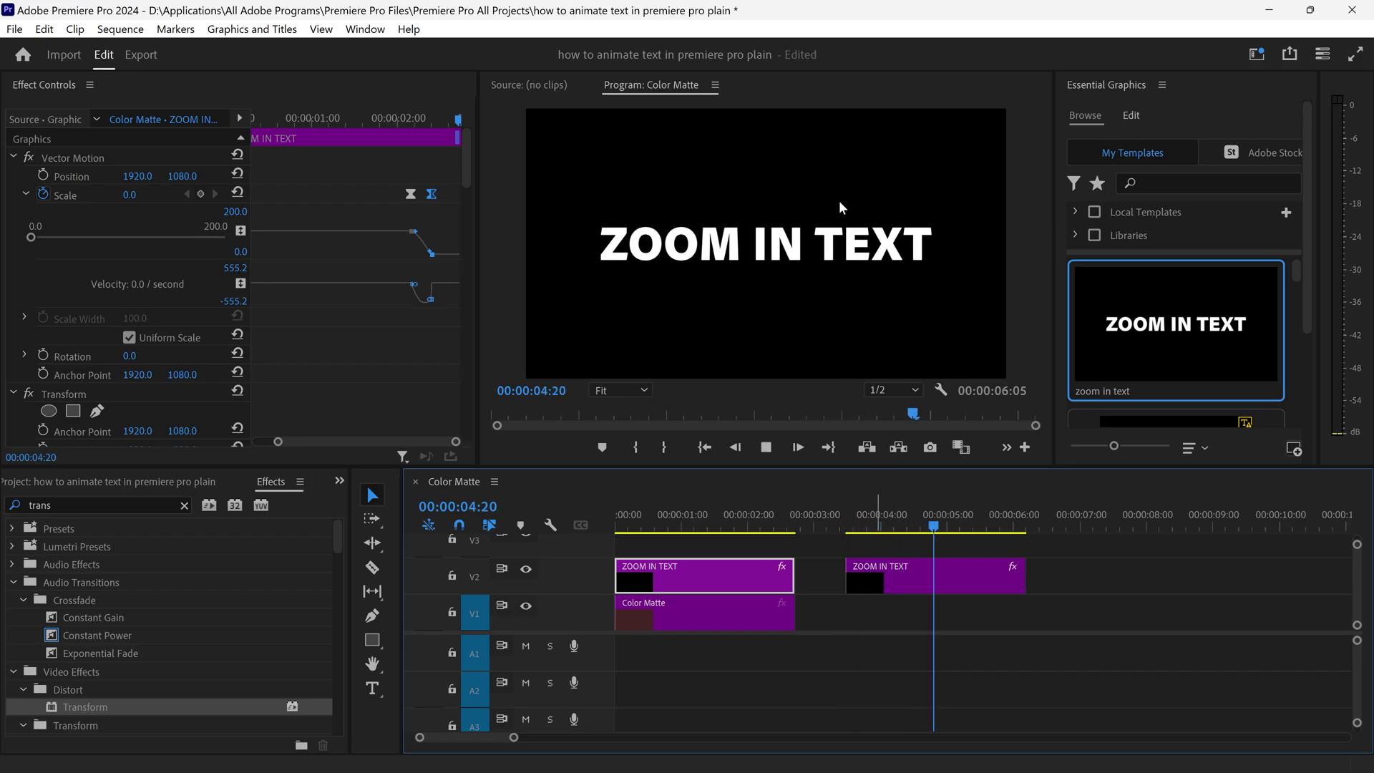
{"action": "left_click", "coordinate": [904, 514]}
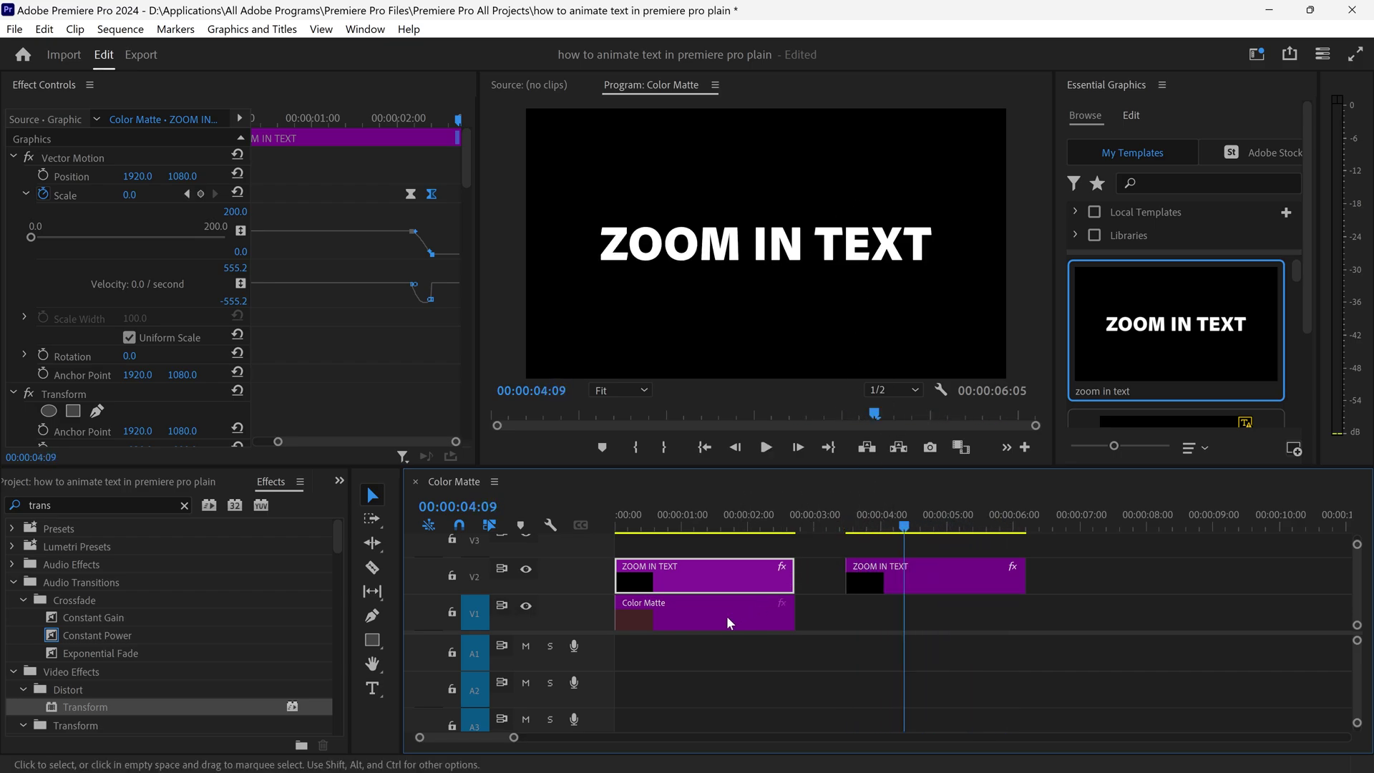
- Duplicate the dark red Color Matte beneath the new clip and preview the result
{"action": "left_click_drag", "start_coordinate": [663, 612], "coordinate": [898, 611]}
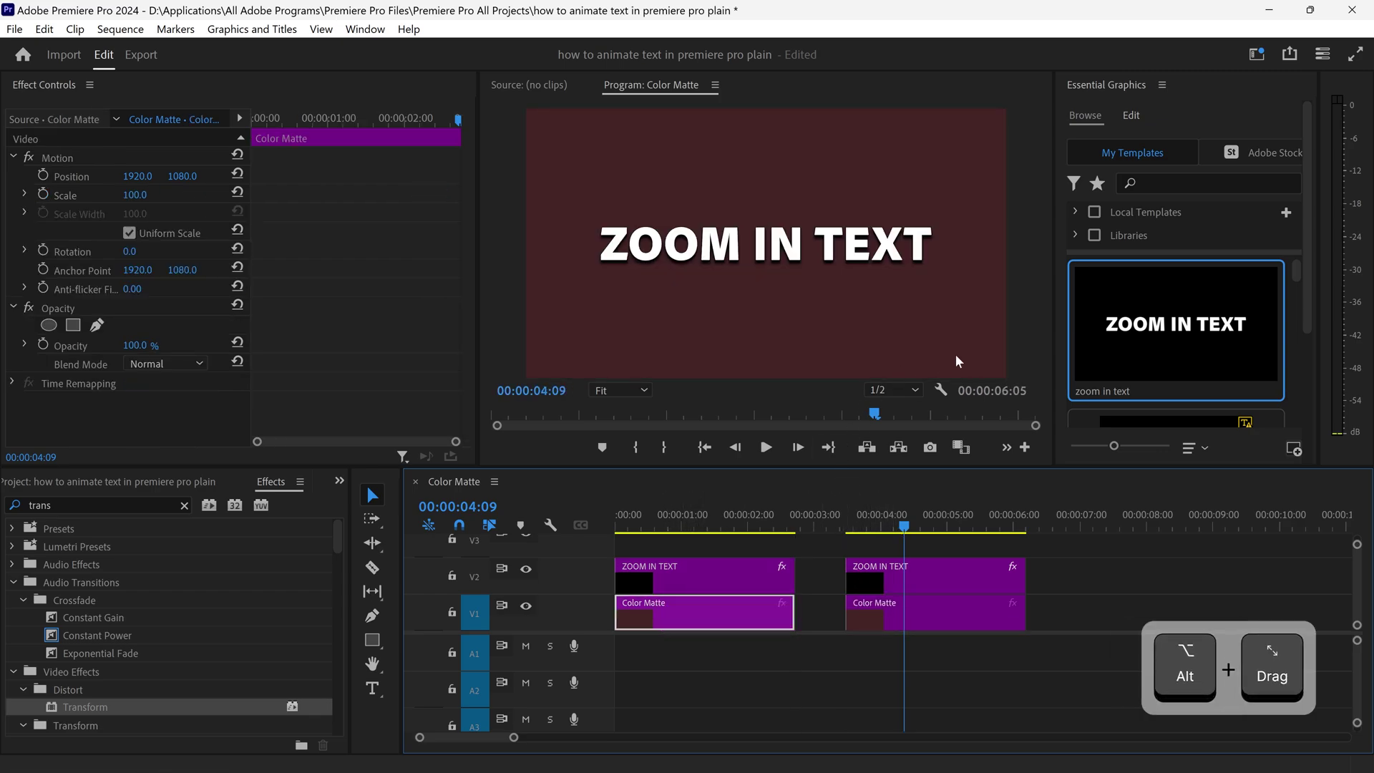
{"action": "left_click_drag", "start_coordinate": [906, 528], "coordinate": [847, 527]}
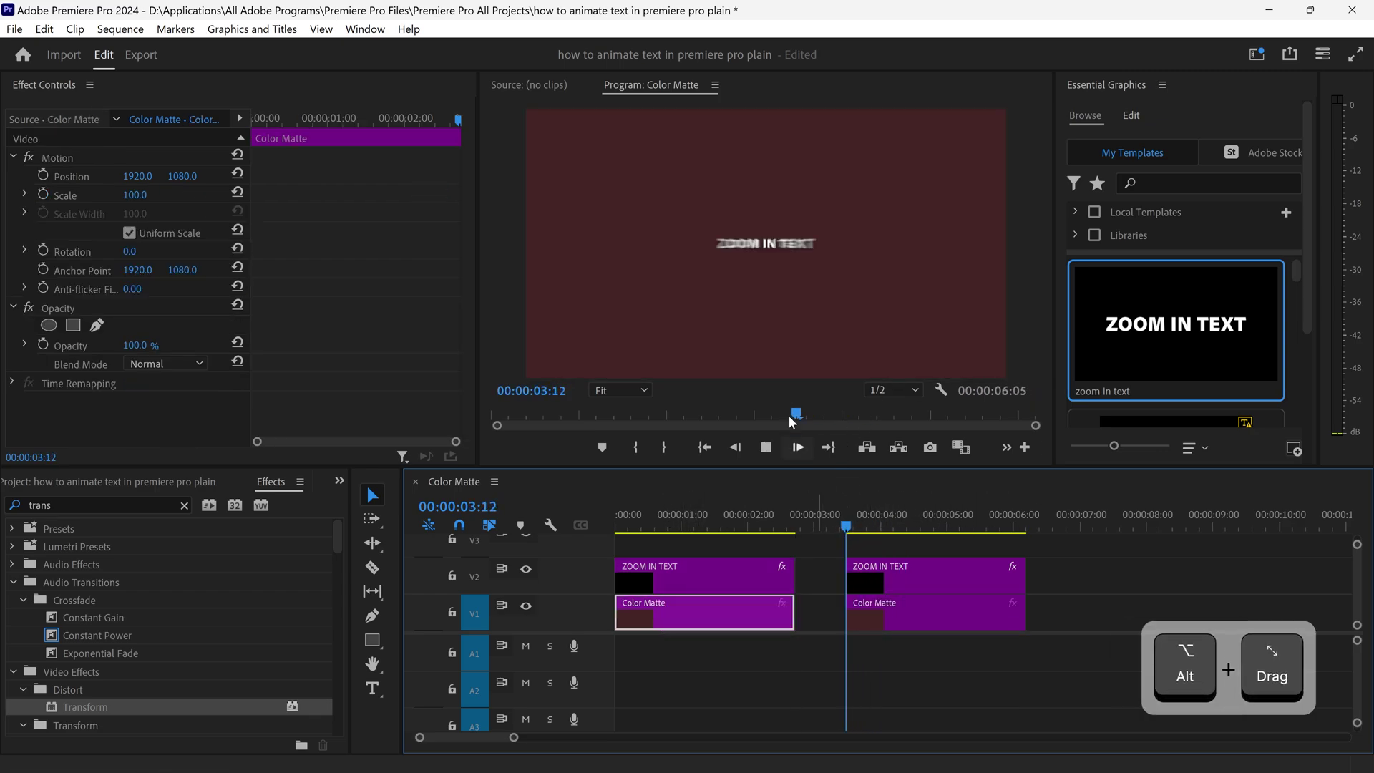
{"action": "key", "text": "space"}
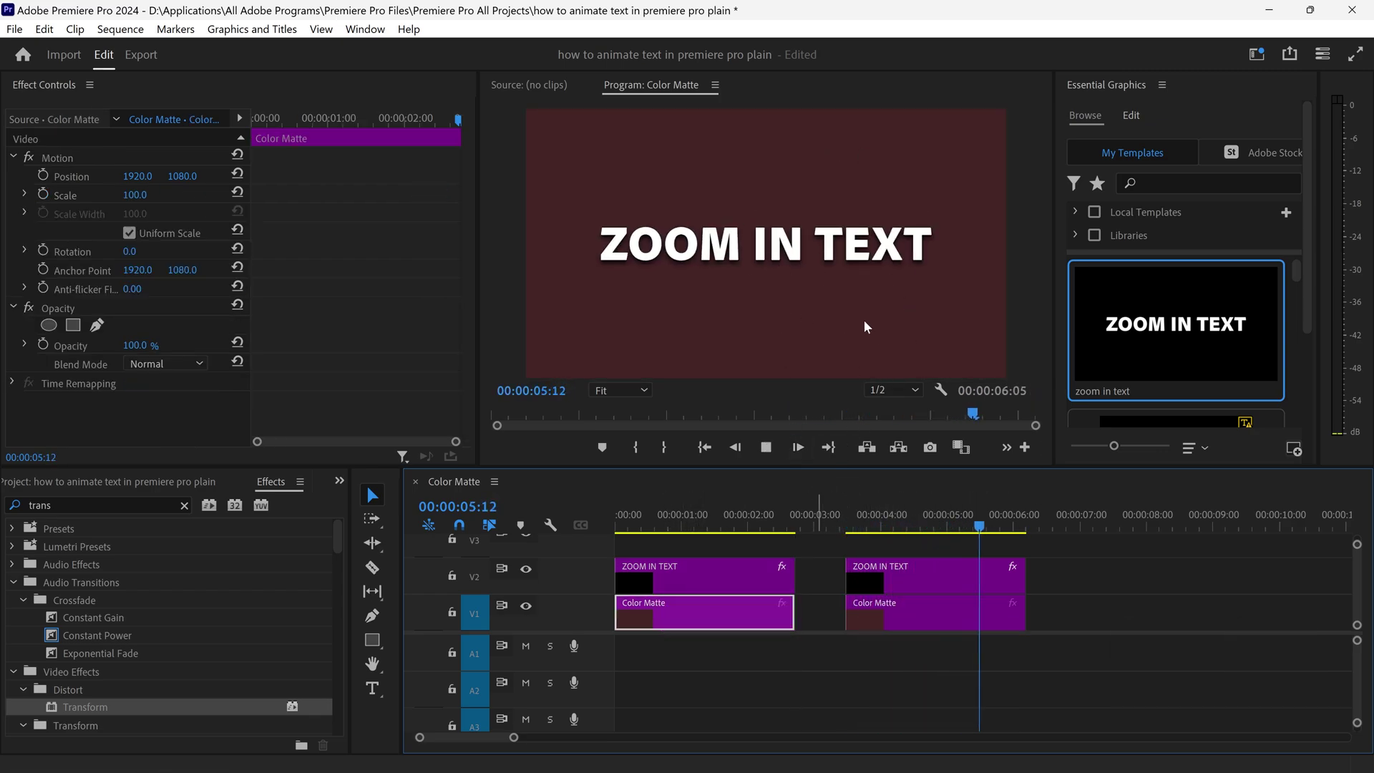